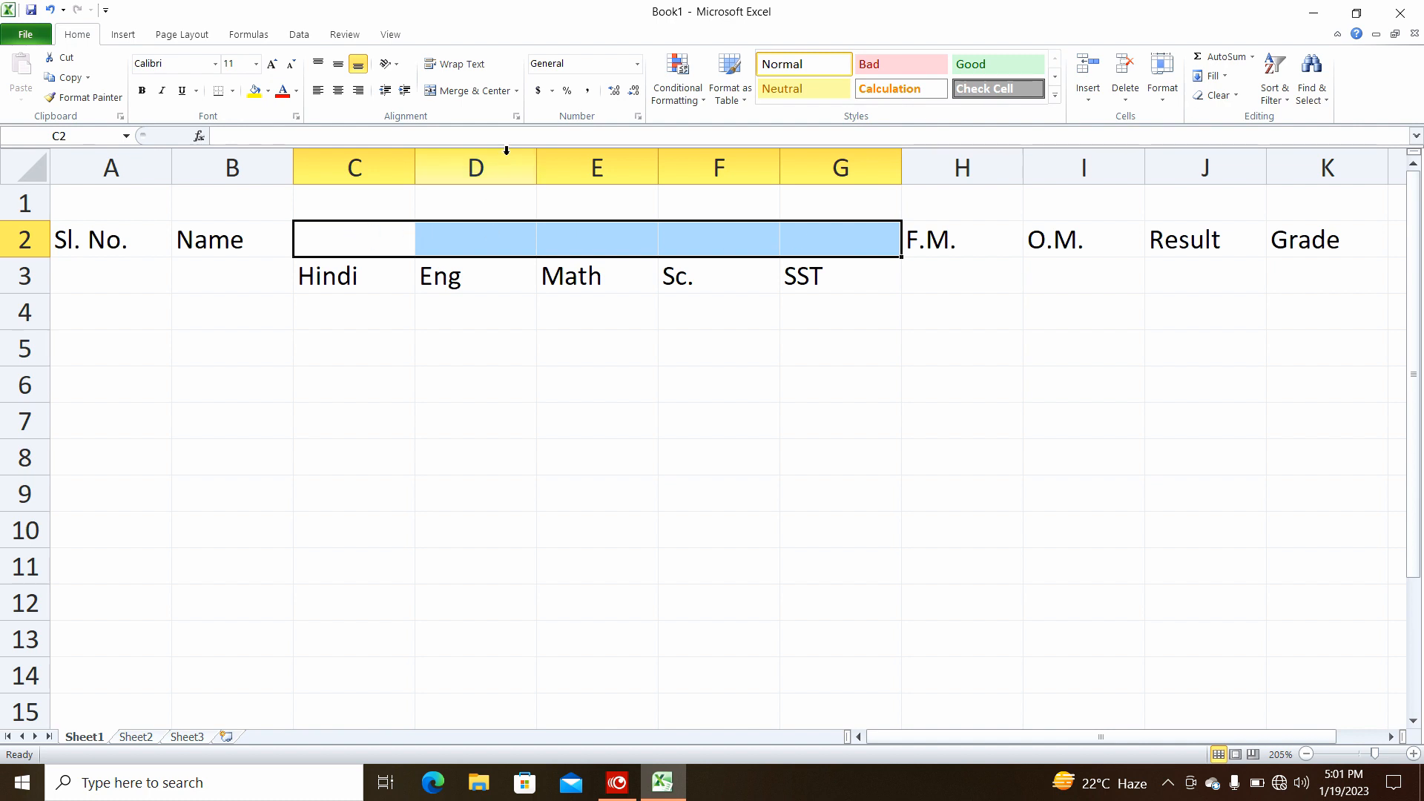
Step: Merge and center cells C2:G2 above the subject names and enter the heading "Subject"
left_click(464, 96)
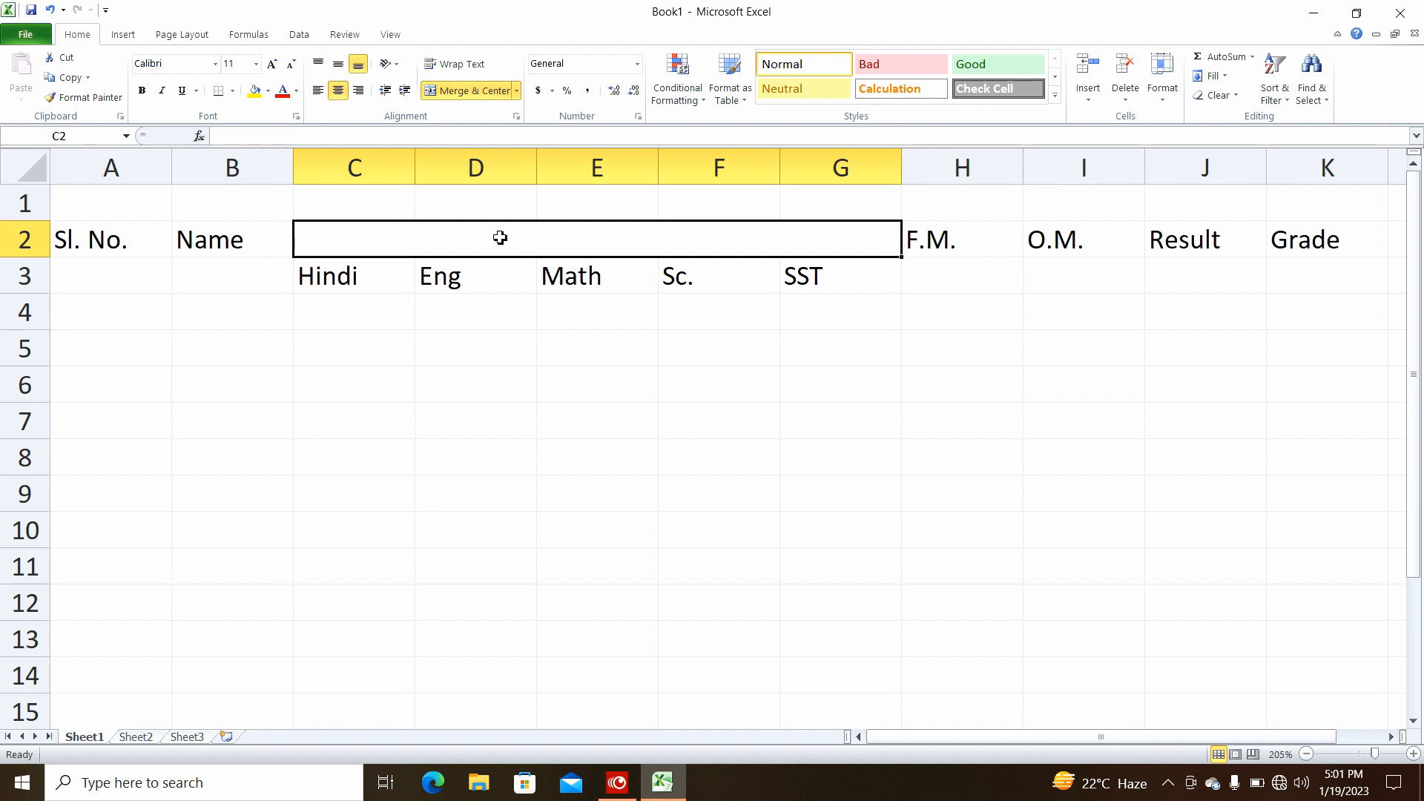
type("Subject")
key("Return")
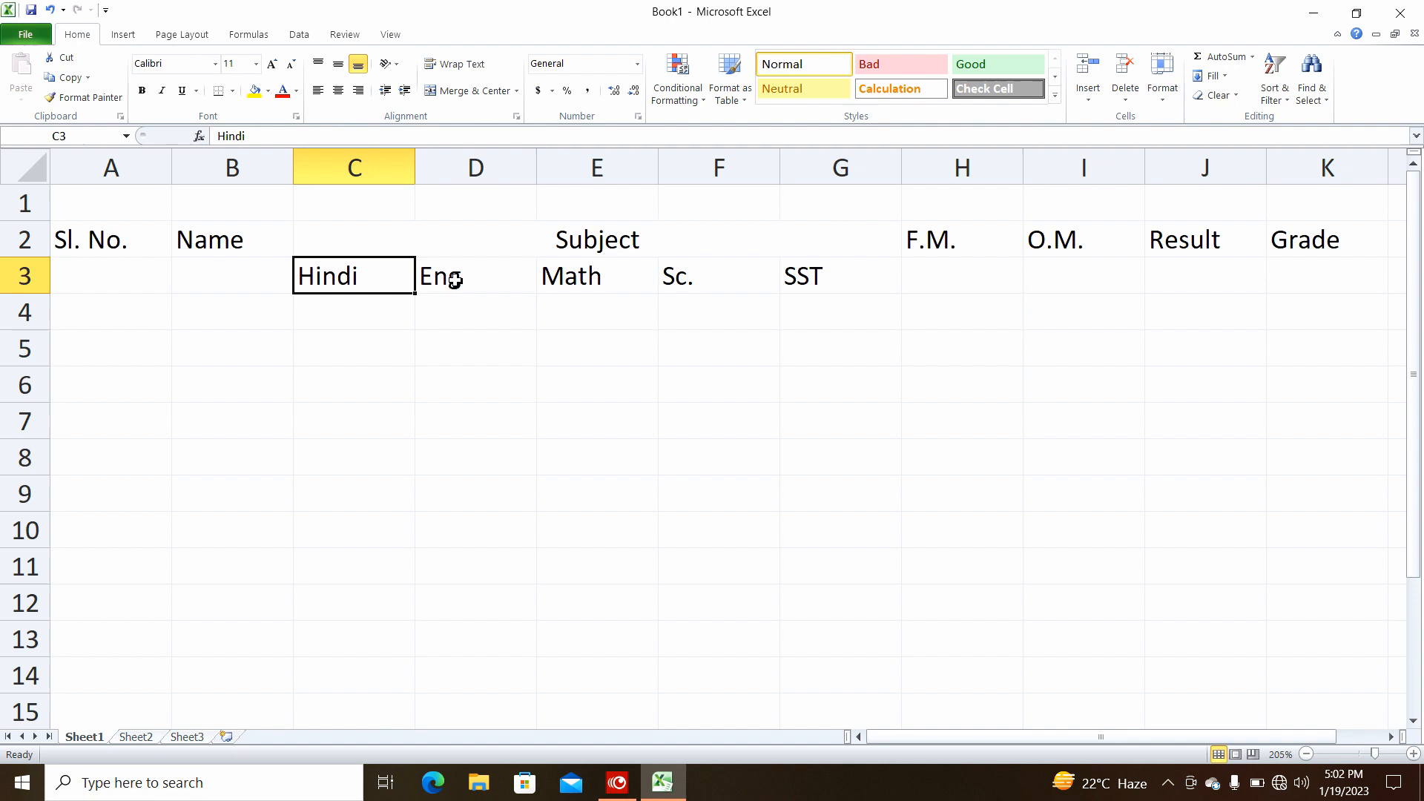
Step: Merge and center each of the Sl. No., Name, F.M., O.M., Result and Grade headings across rows 2 and 3
left_click_drag(121, 241, 116, 270)
left_click(471, 91)
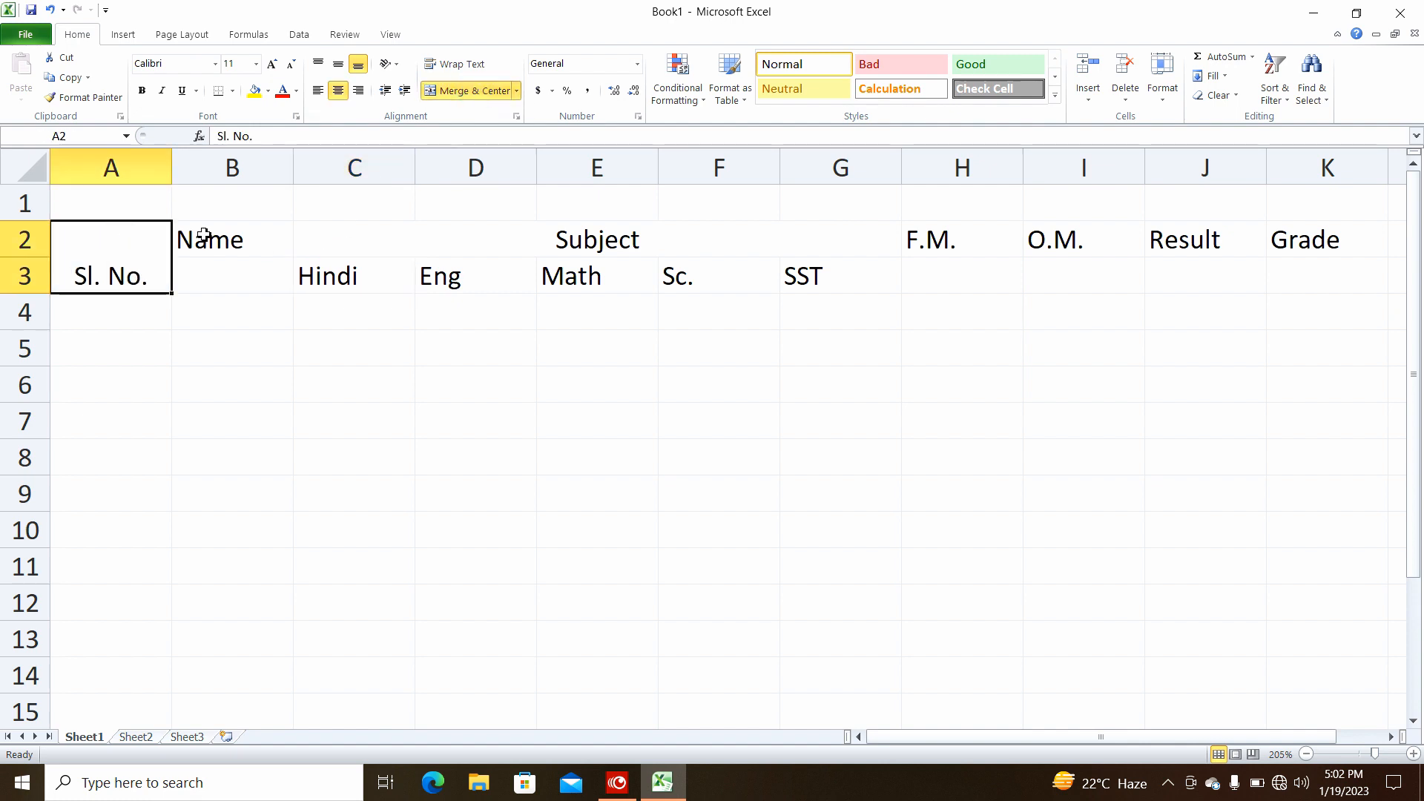
left_click_drag(203, 234, 222, 276)
left_click(472, 90)
left_click_drag(961, 237, 964, 276)
left_click(472, 90)
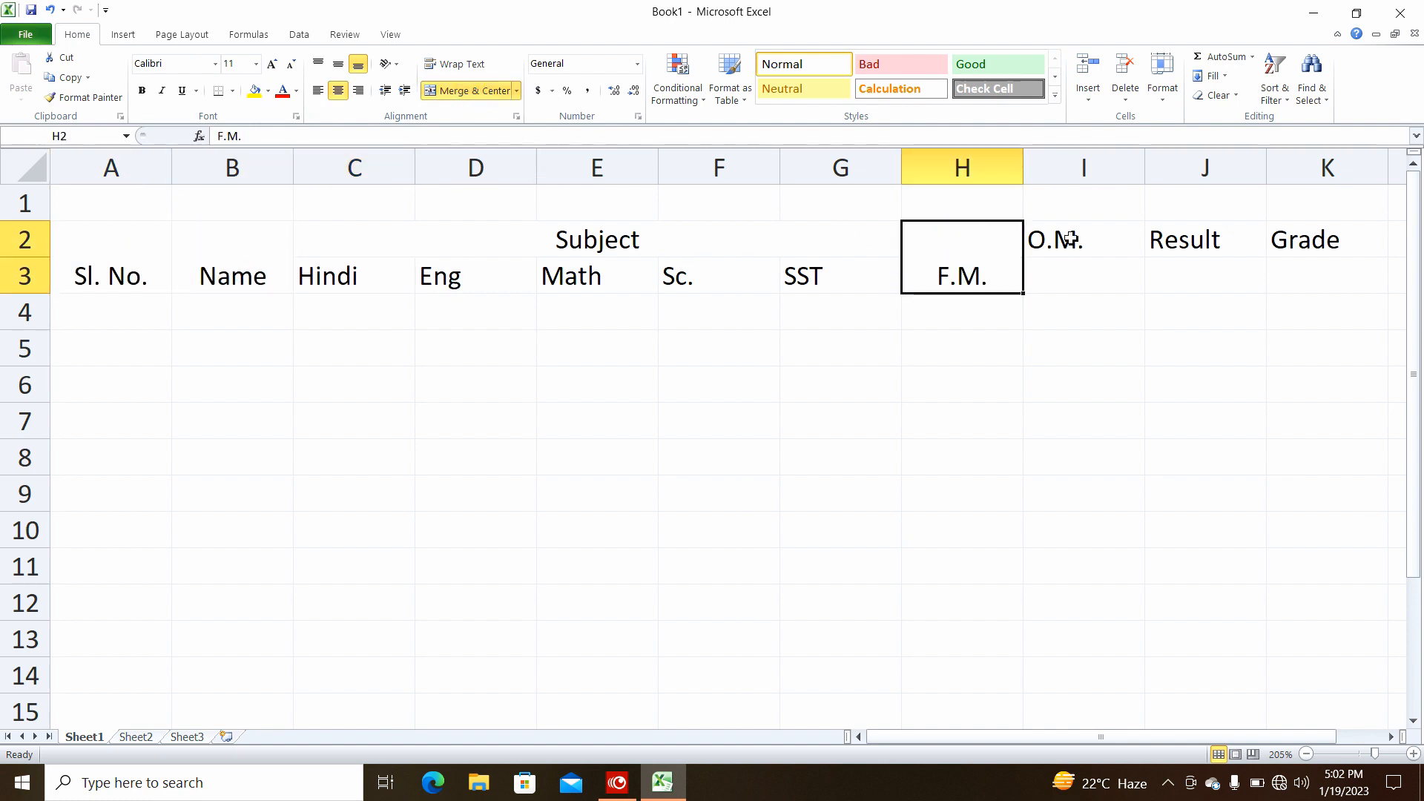
left_click_drag(1067, 238, 1082, 276)
left_click(472, 90)
left_click_drag(1186, 238, 1201, 276)
left_click(472, 91)
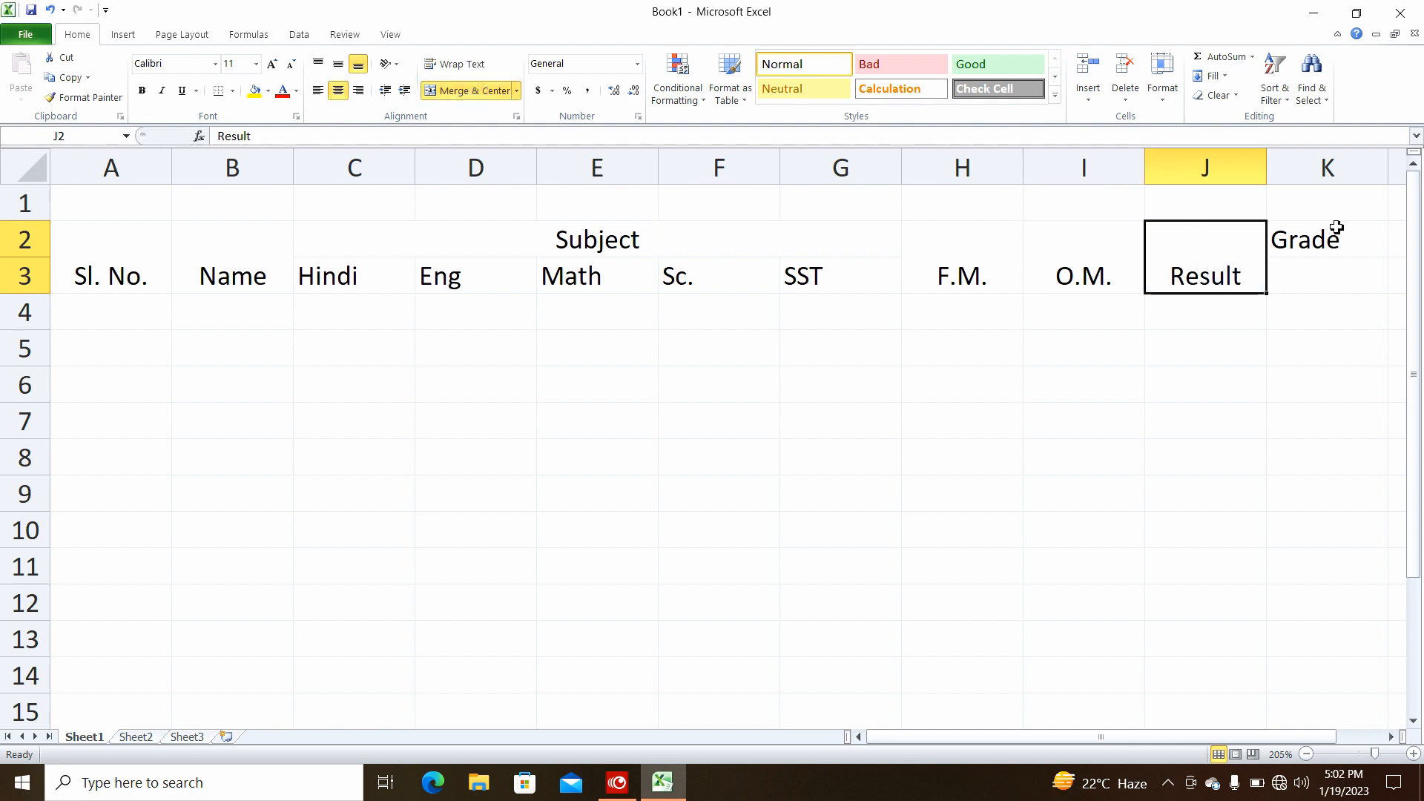
left_click_drag(1334, 229, 1327, 276)
left_click(468, 91)
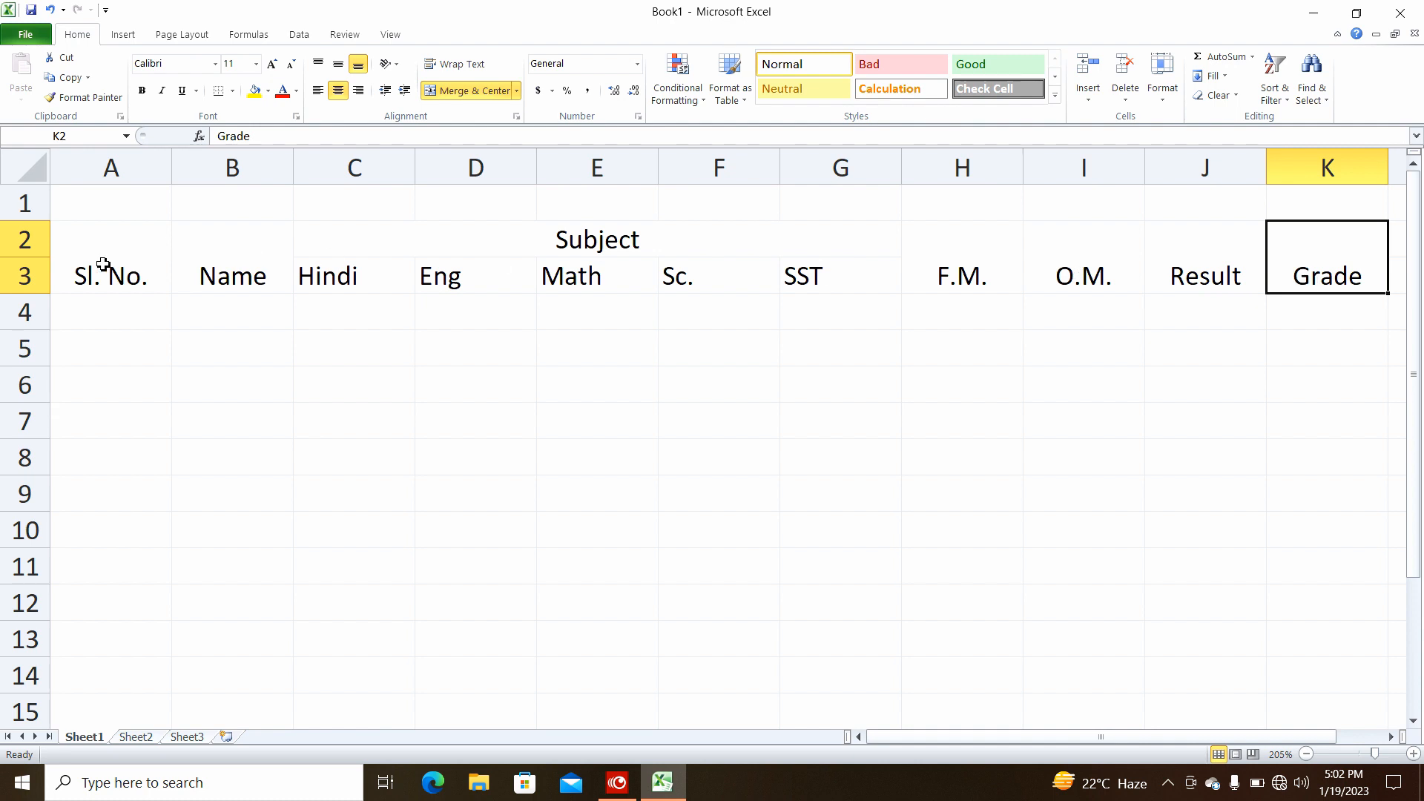
Step: Align the heading cells A2:K3 vertically to the middle
left_click_drag(103, 263, 1310, 252)
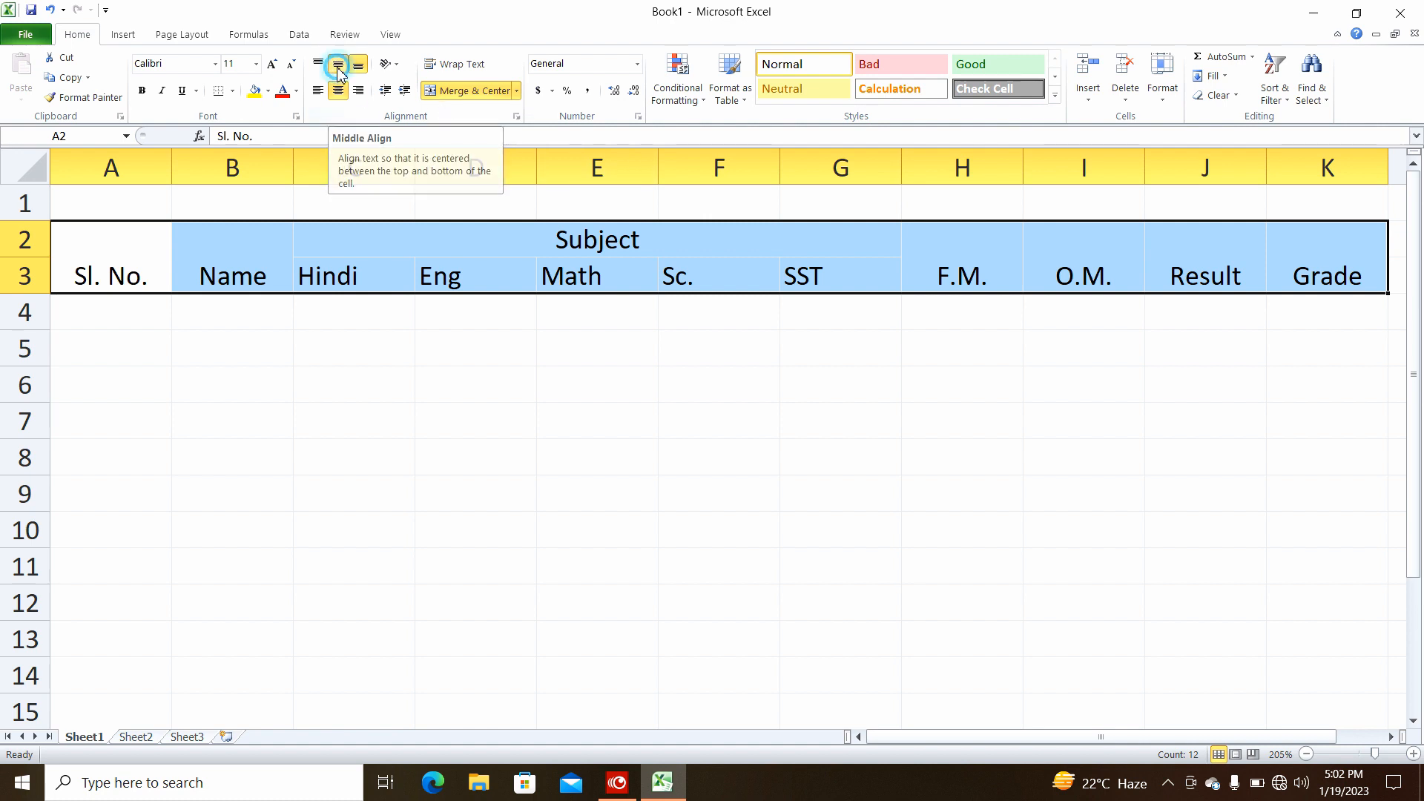
left_click(337, 67)
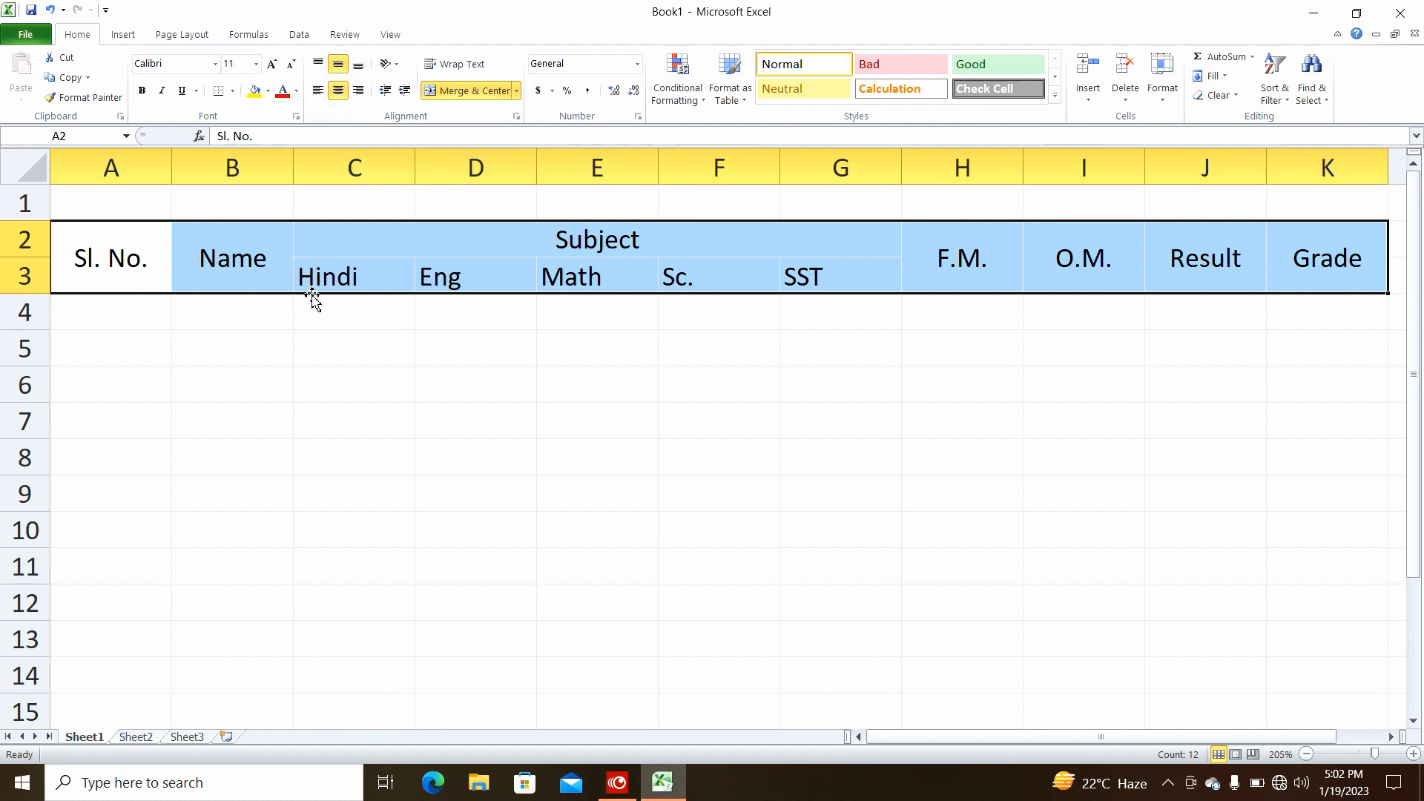
left_click(483, 375)
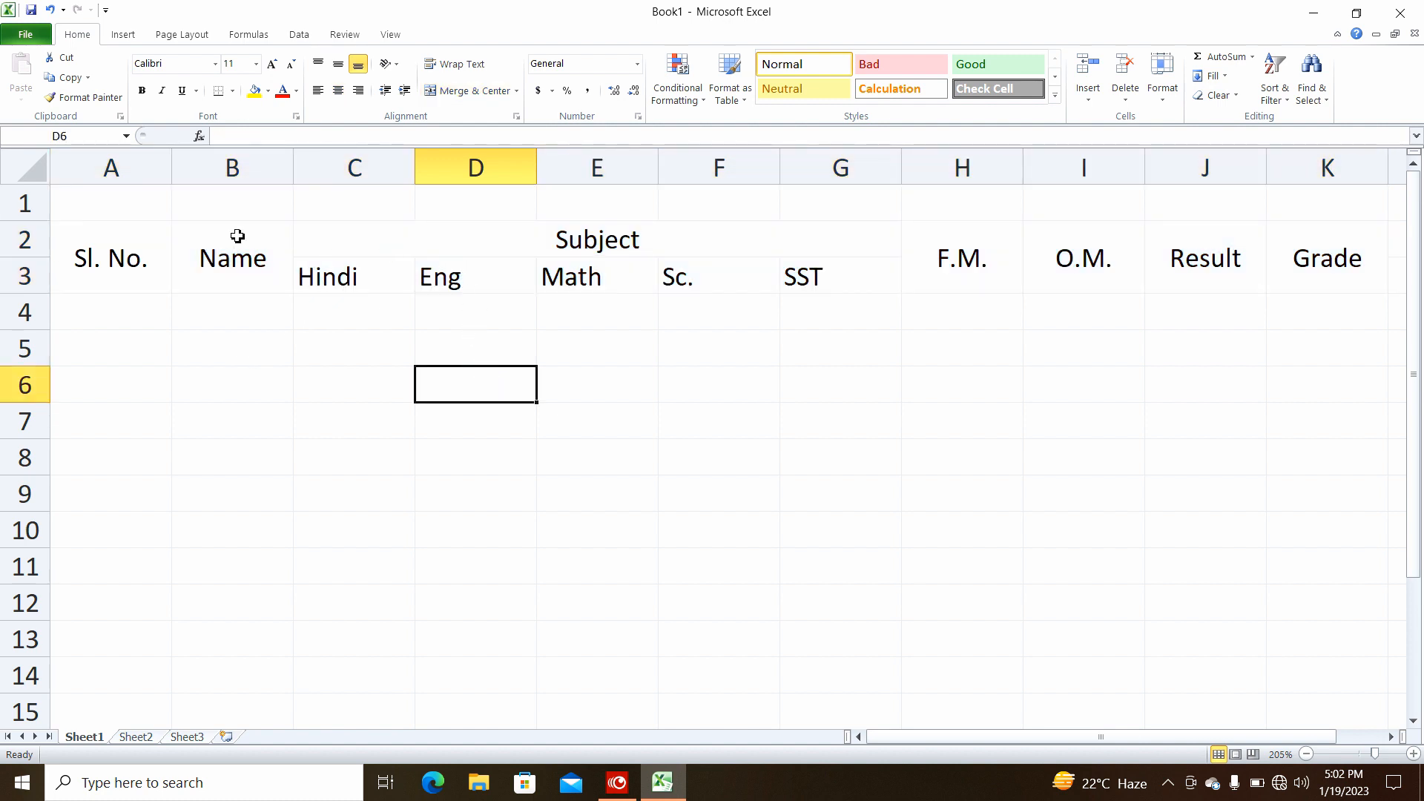
Step: Apply all borders to the heading range A2:K3 and add a thick box border around it
left_click_drag(124, 243, 1287, 261)
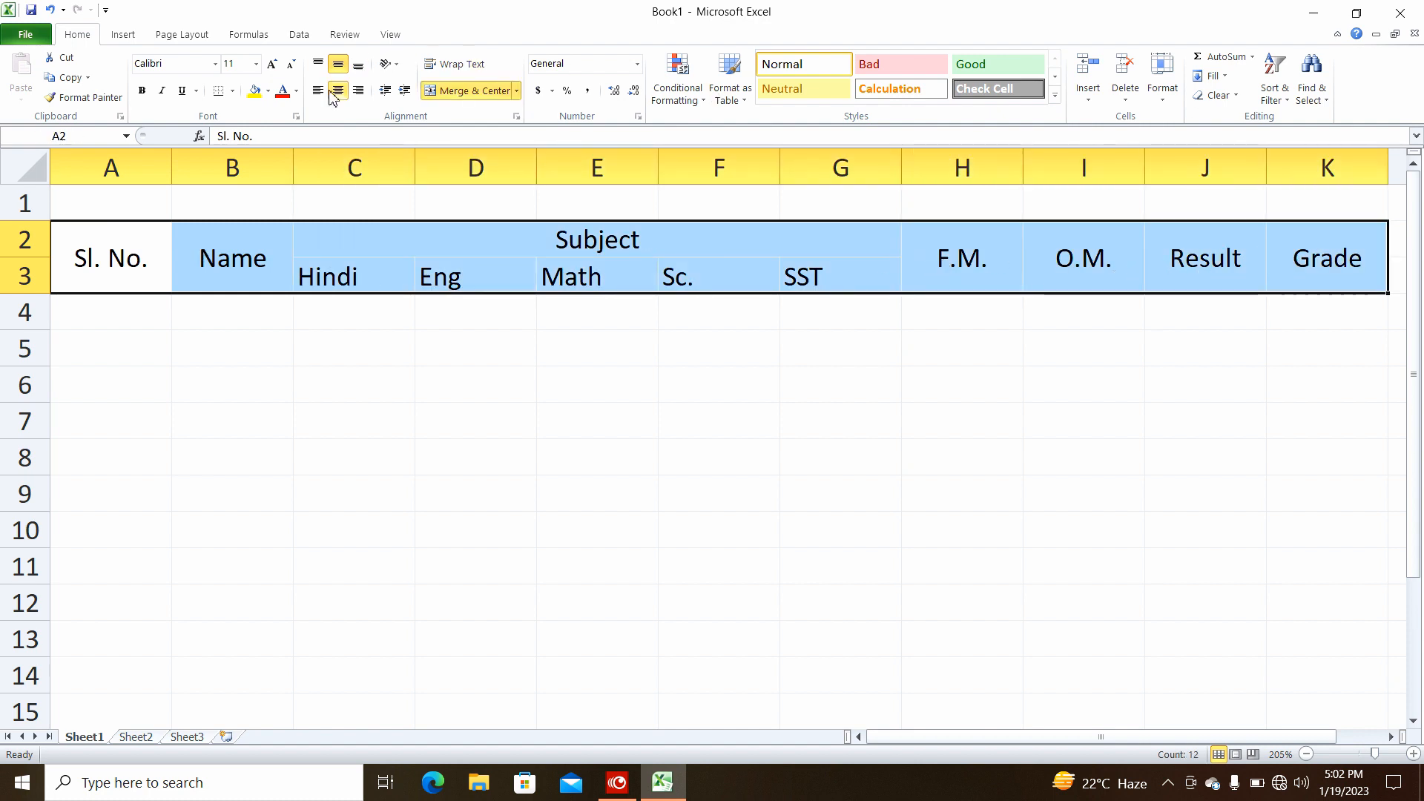
left_click(232, 91)
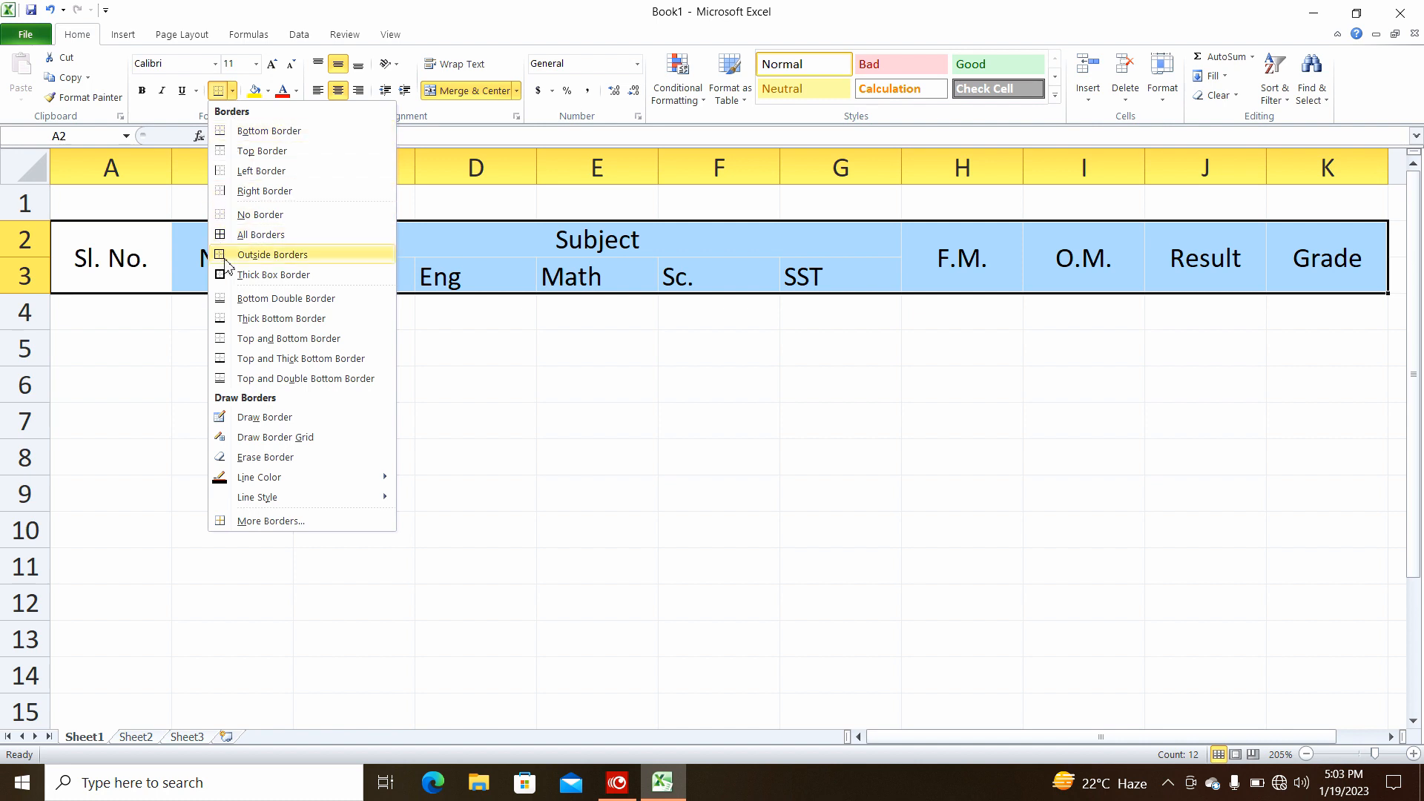
left_click(227, 234)
left_click(239, 266)
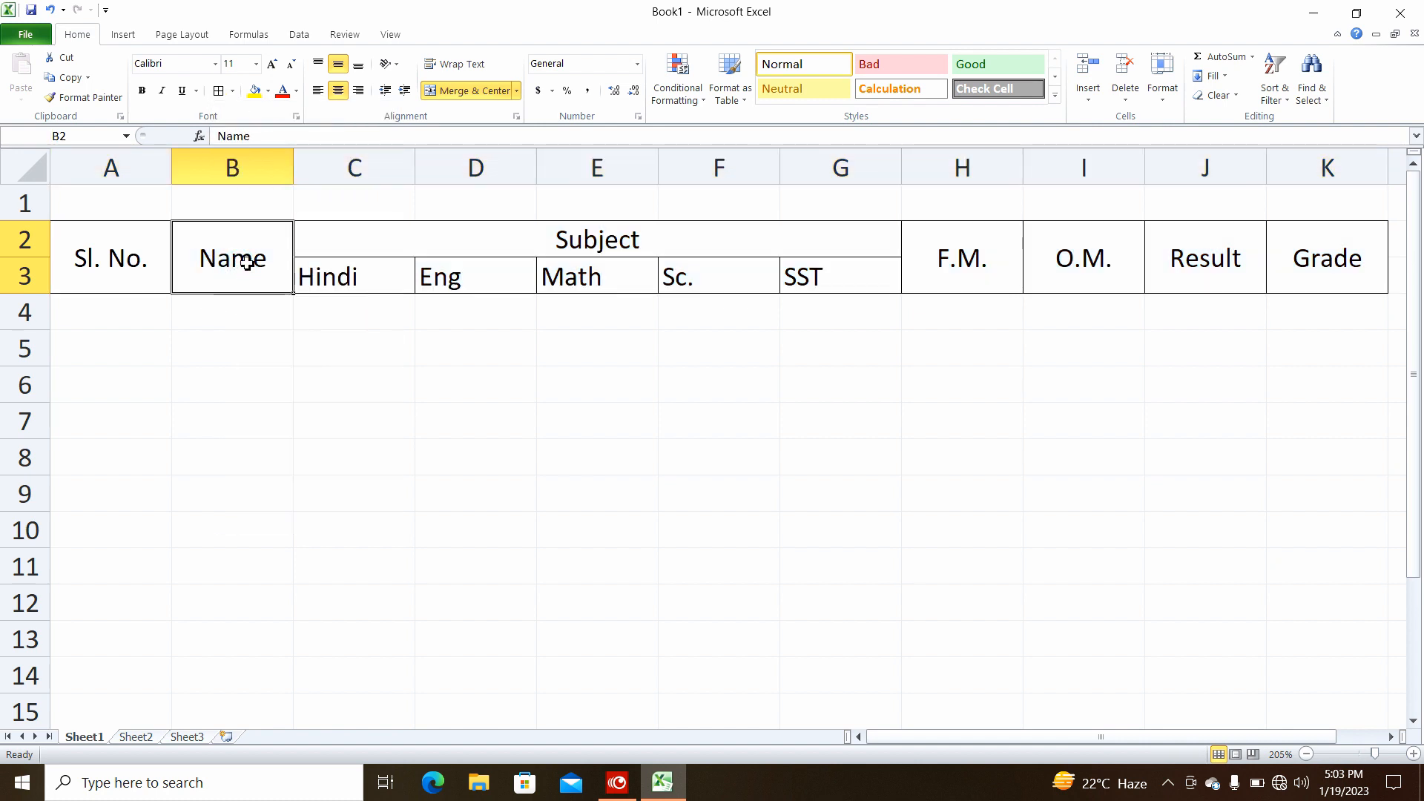
left_click_drag(123, 245, 1312, 264)
left_click(232, 91)
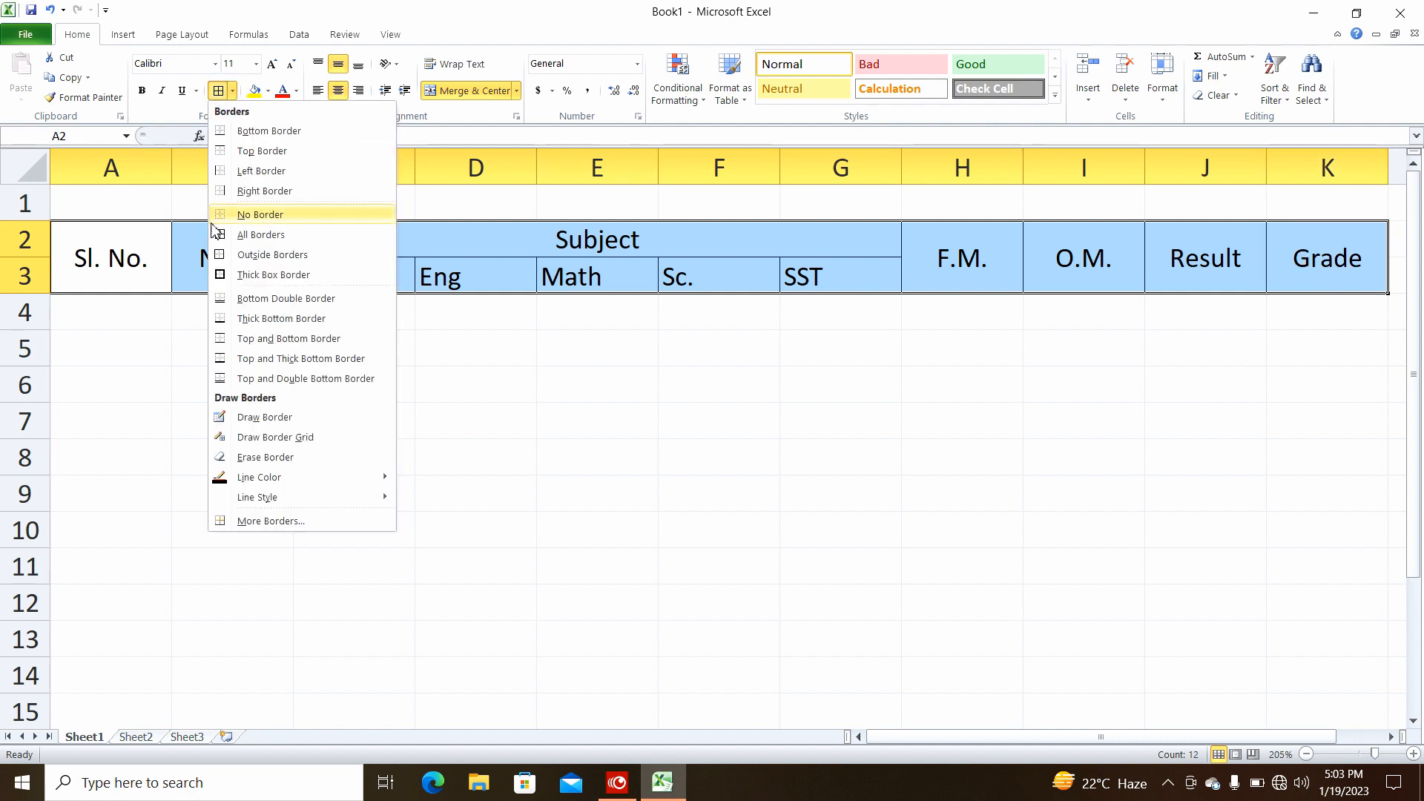
left_click(277, 275)
left_click(282, 305)
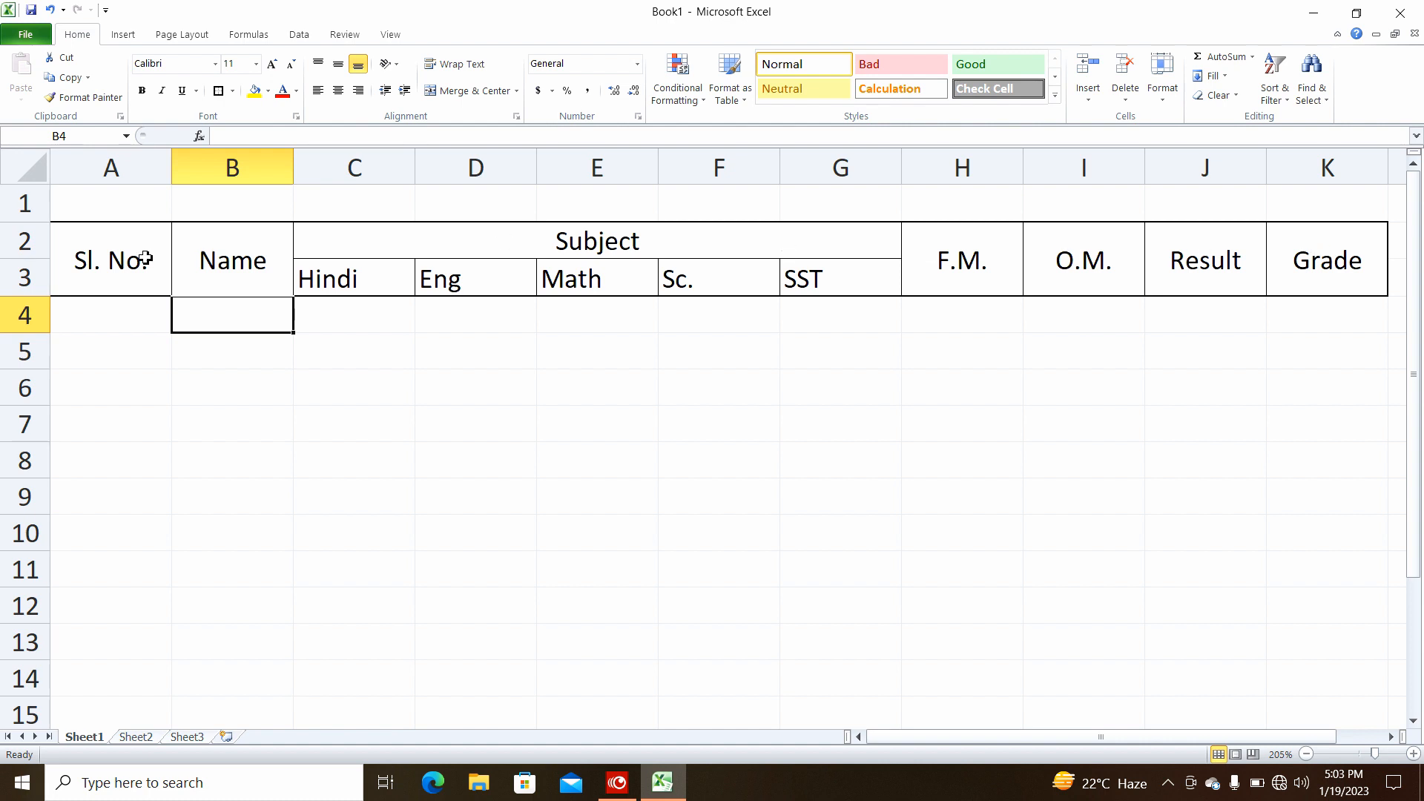
left_click(444, 324)
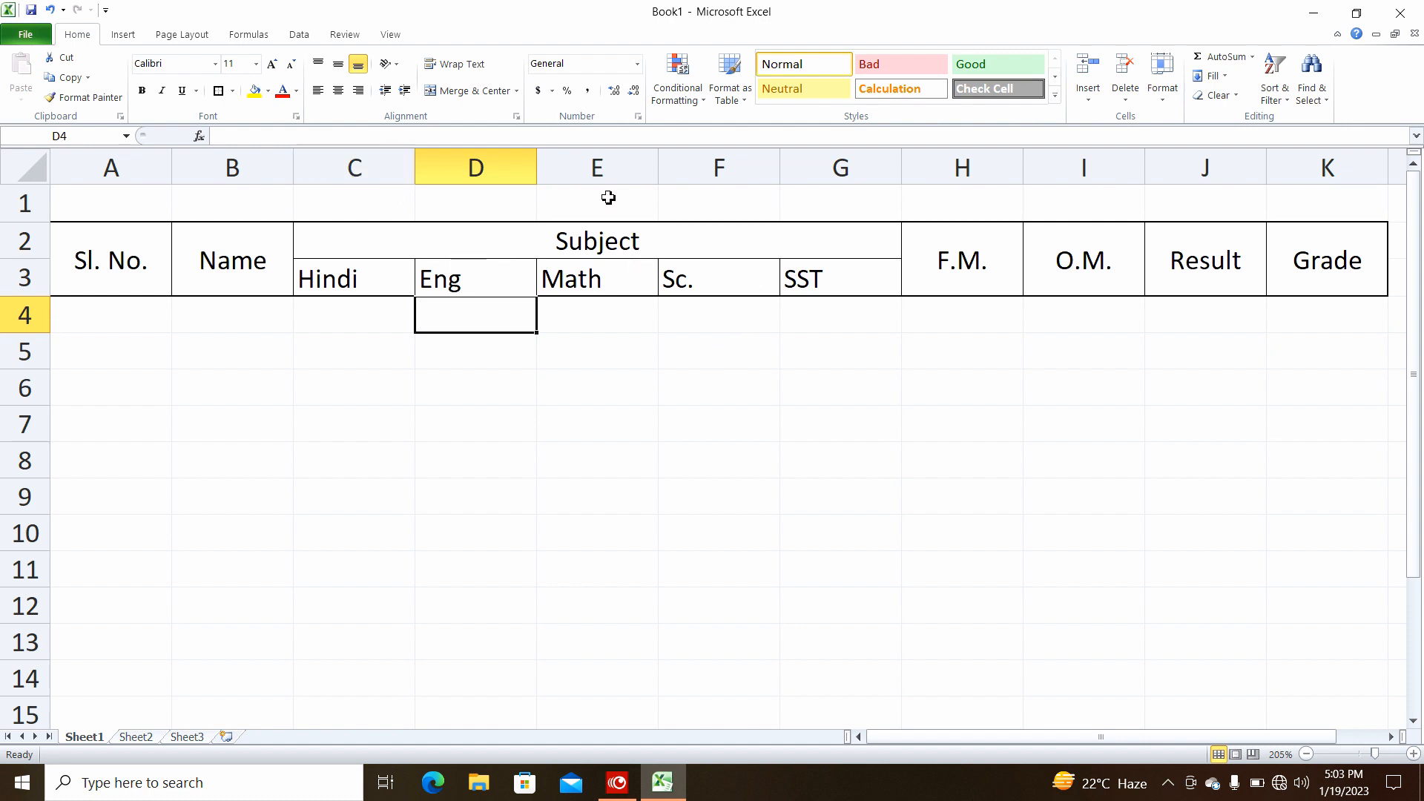
Step: Narrow the subject columns C to G uniformly, and the F.M. and O.M. columns H and I, to suit their headings
left_click_drag(355, 167, 727, 162)
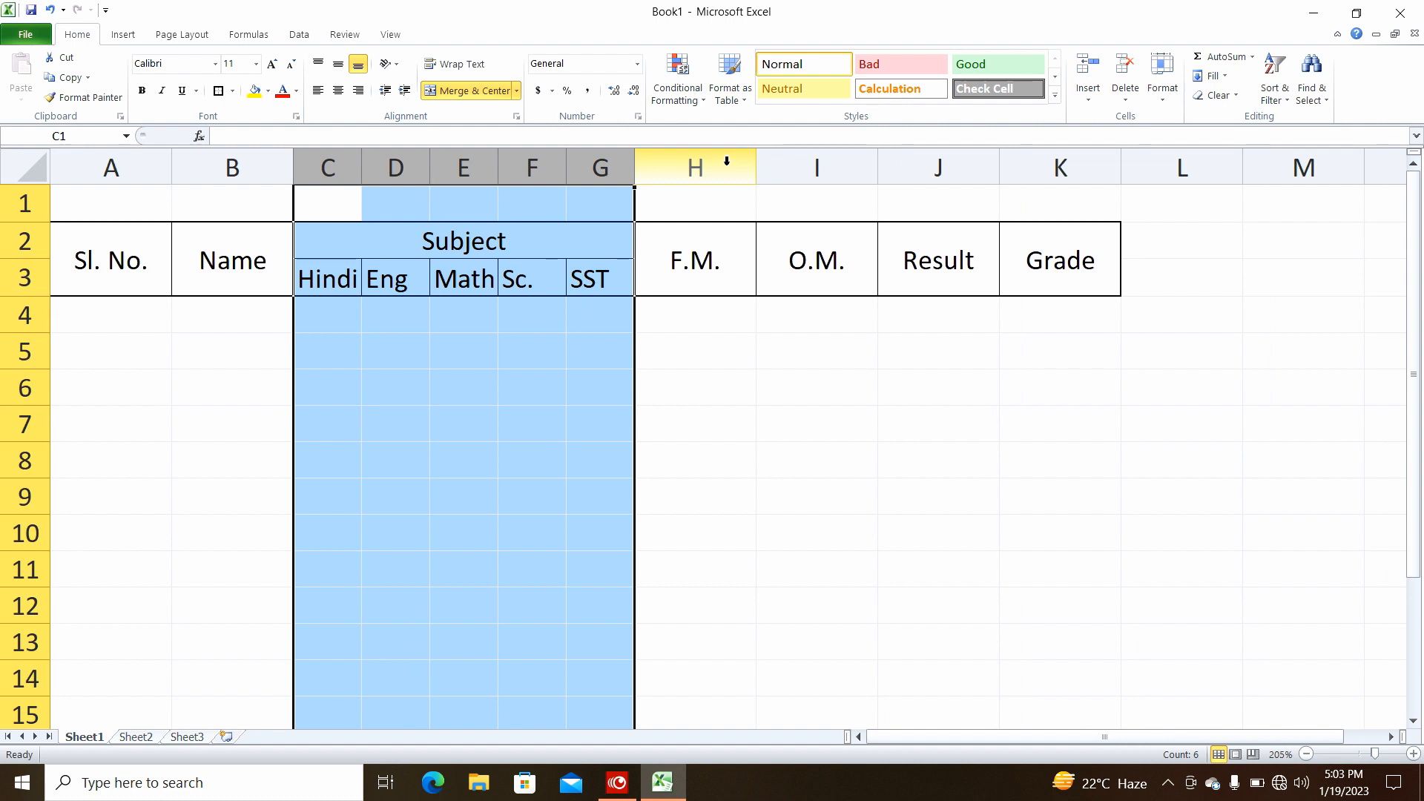
left_click(531, 342)
left_click_drag(679, 167, 716, 161)
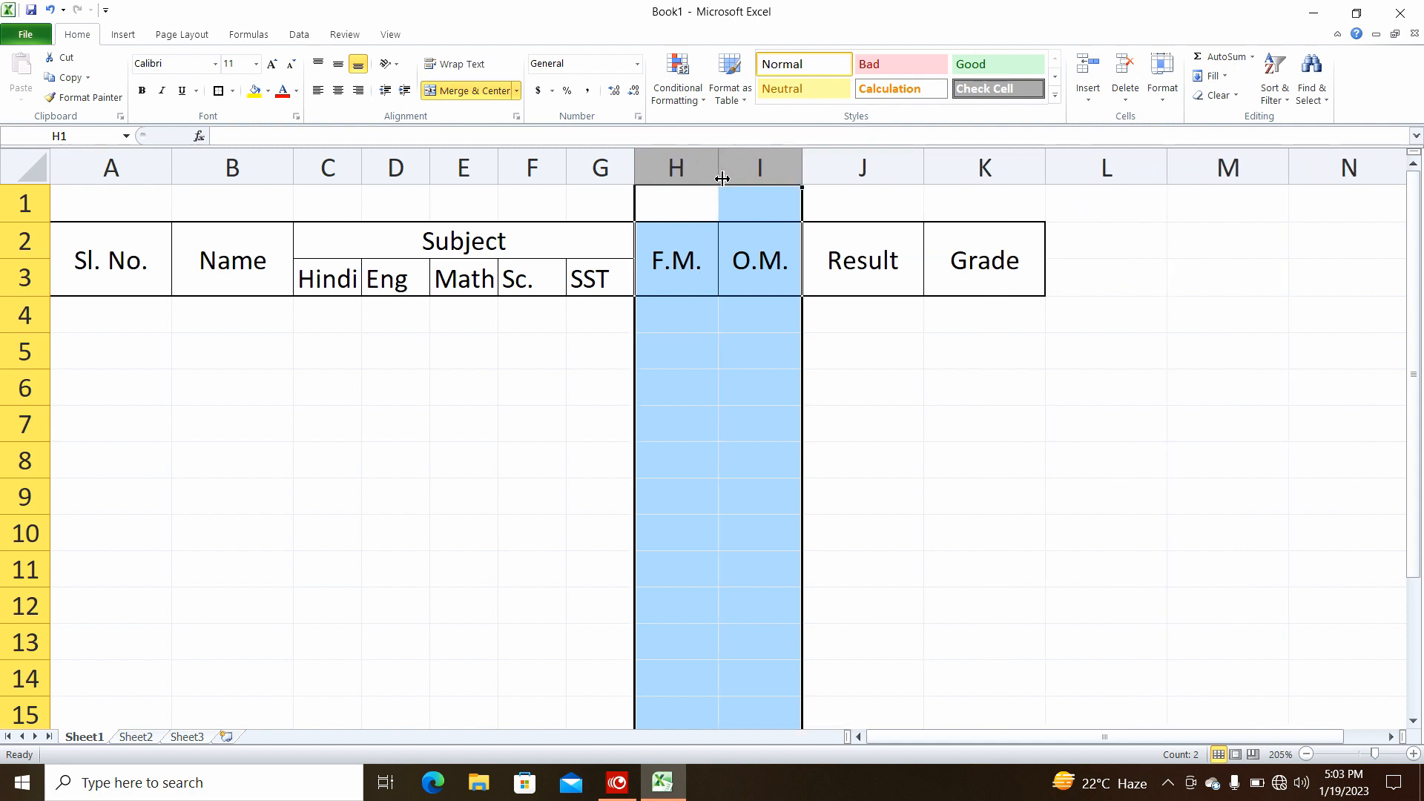
left_click(715, 267)
Step: Narrow the Result, Grade and Sl. No. columns to fit their headings and widen the Name column to about twice its width
left_click_drag(927, 169, 895, 169)
left_click_drag(1018, 168, 974, 169)
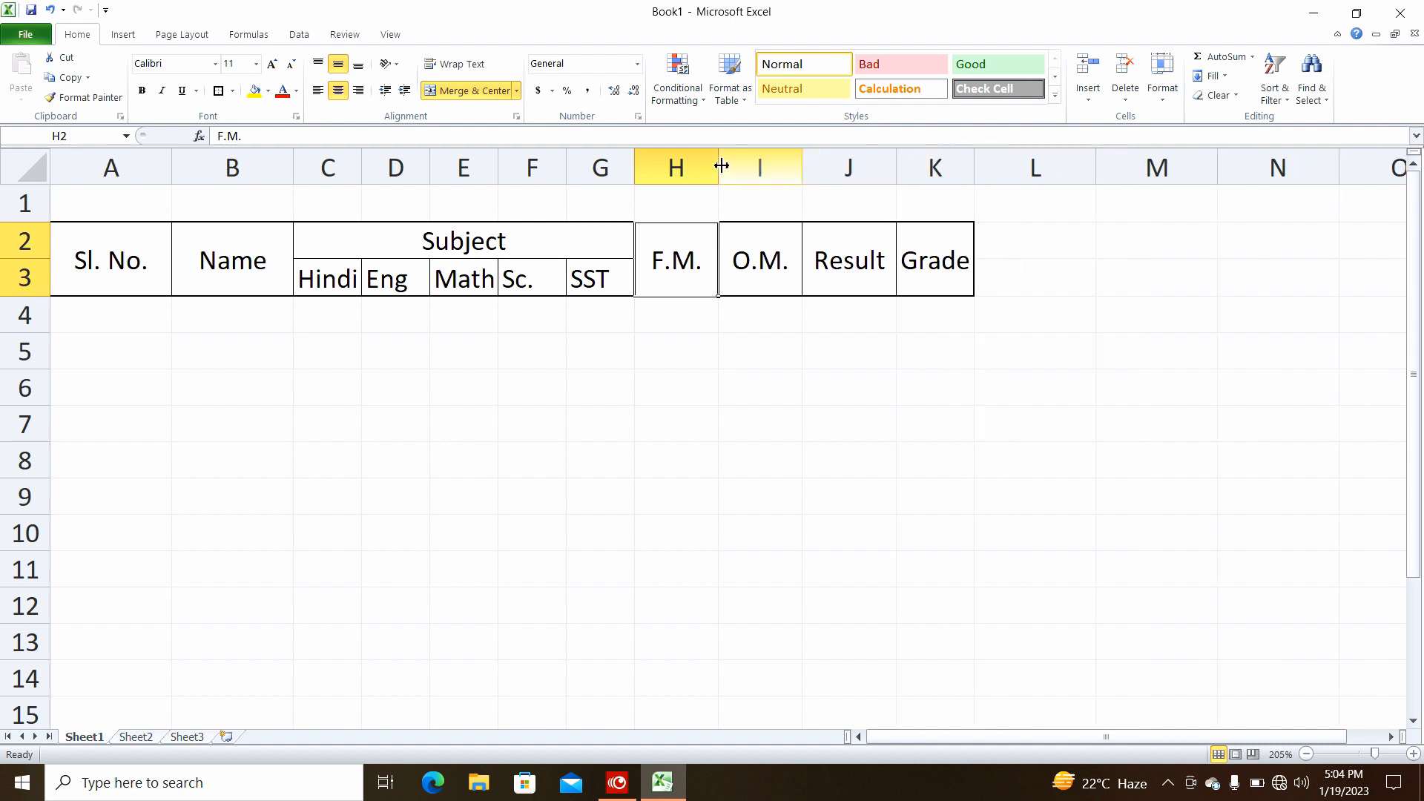
left_click_drag(174, 164, 137, 164)
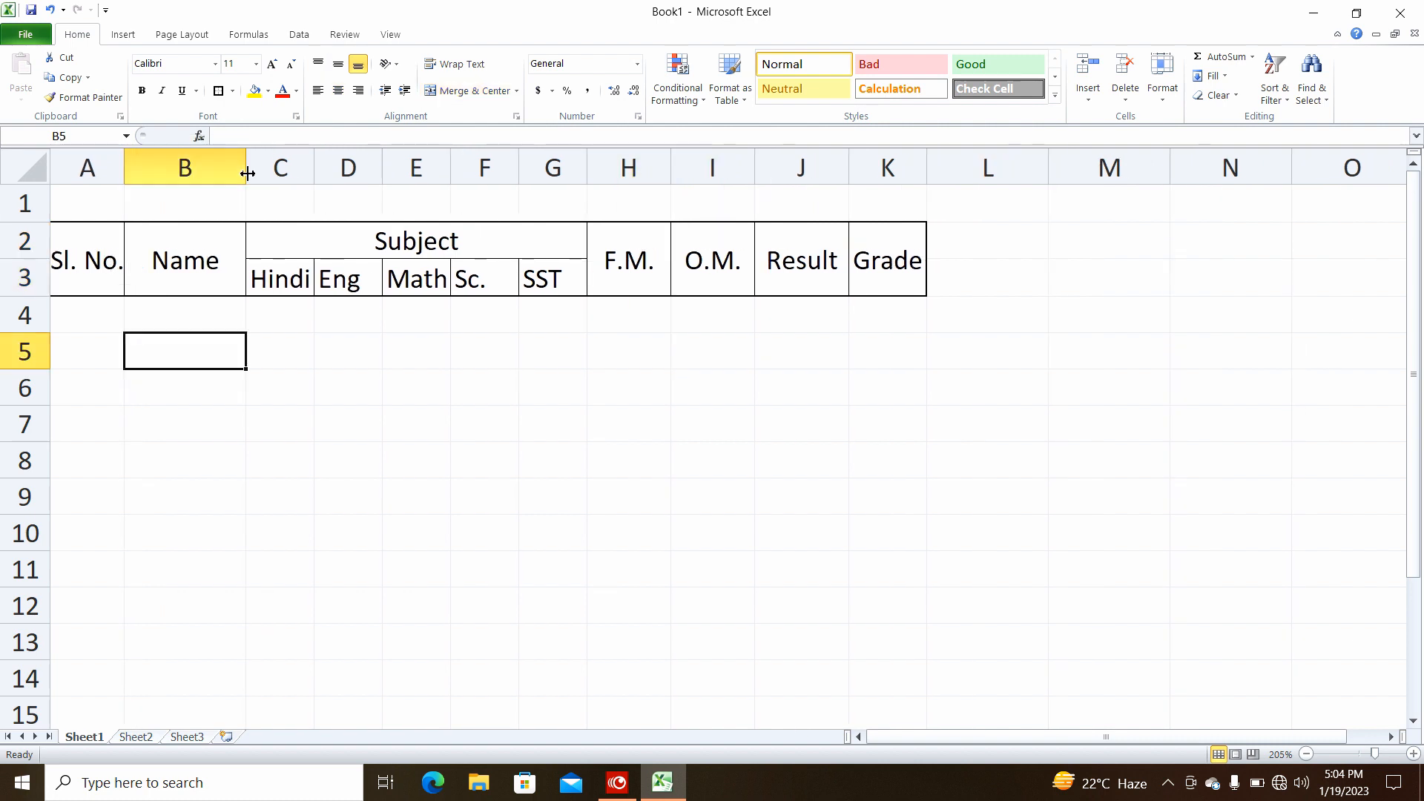
left_click_drag(246, 172, 385, 181)
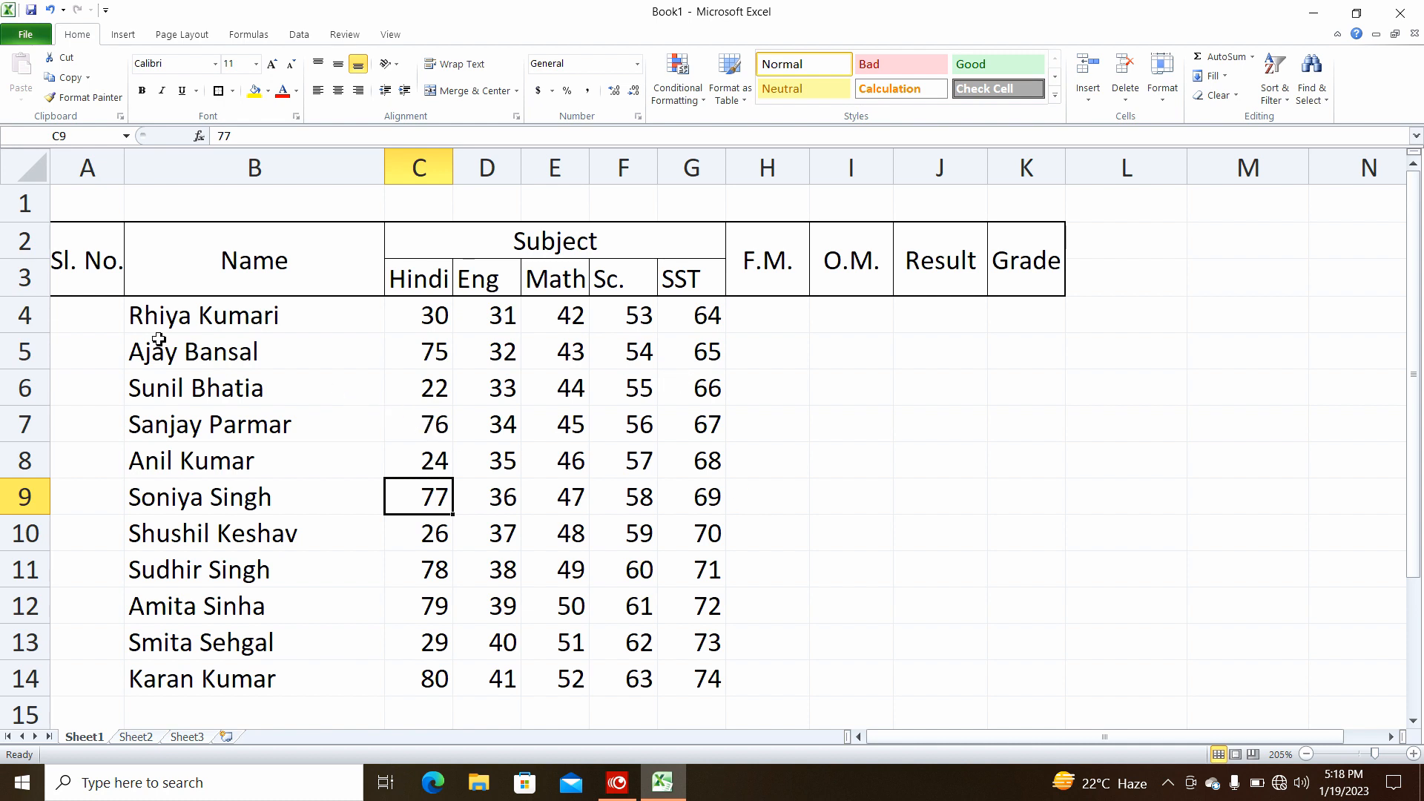
Step: Number the students in A4:A14 by entering 1 in A4 and filling down a linear series with step value 1
left_click(106, 321)
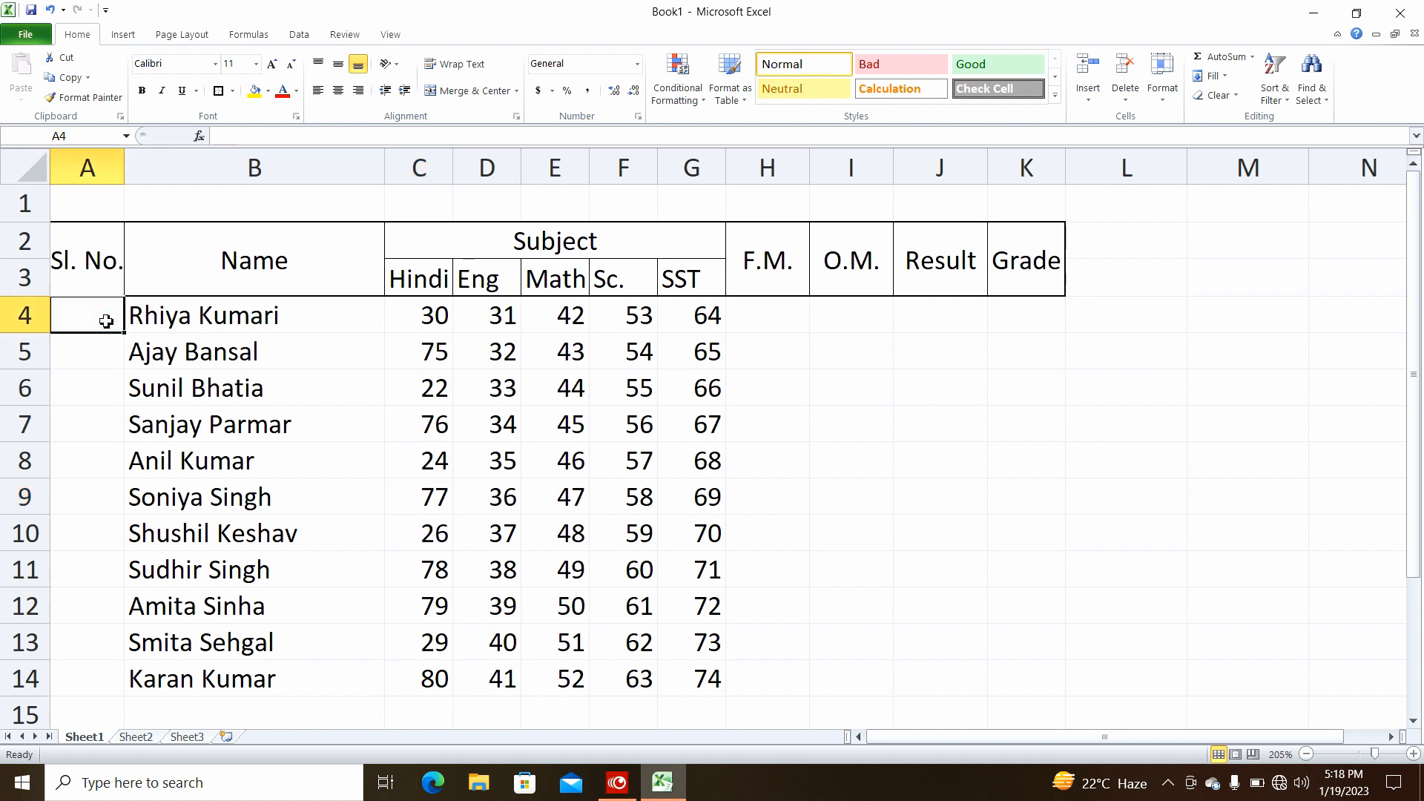
type("1")
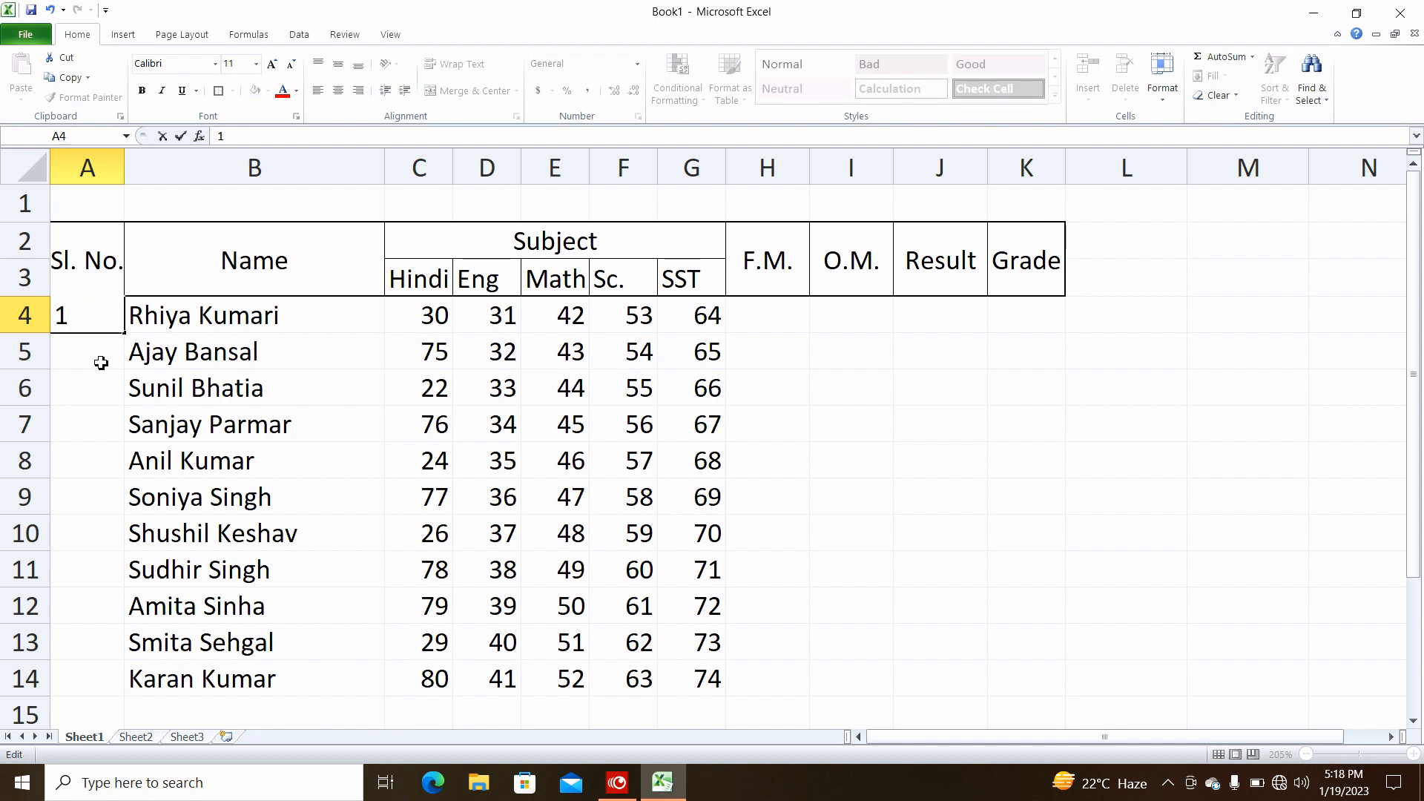
left_click(100, 362)
left_click_drag(108, 320, 101, 678)
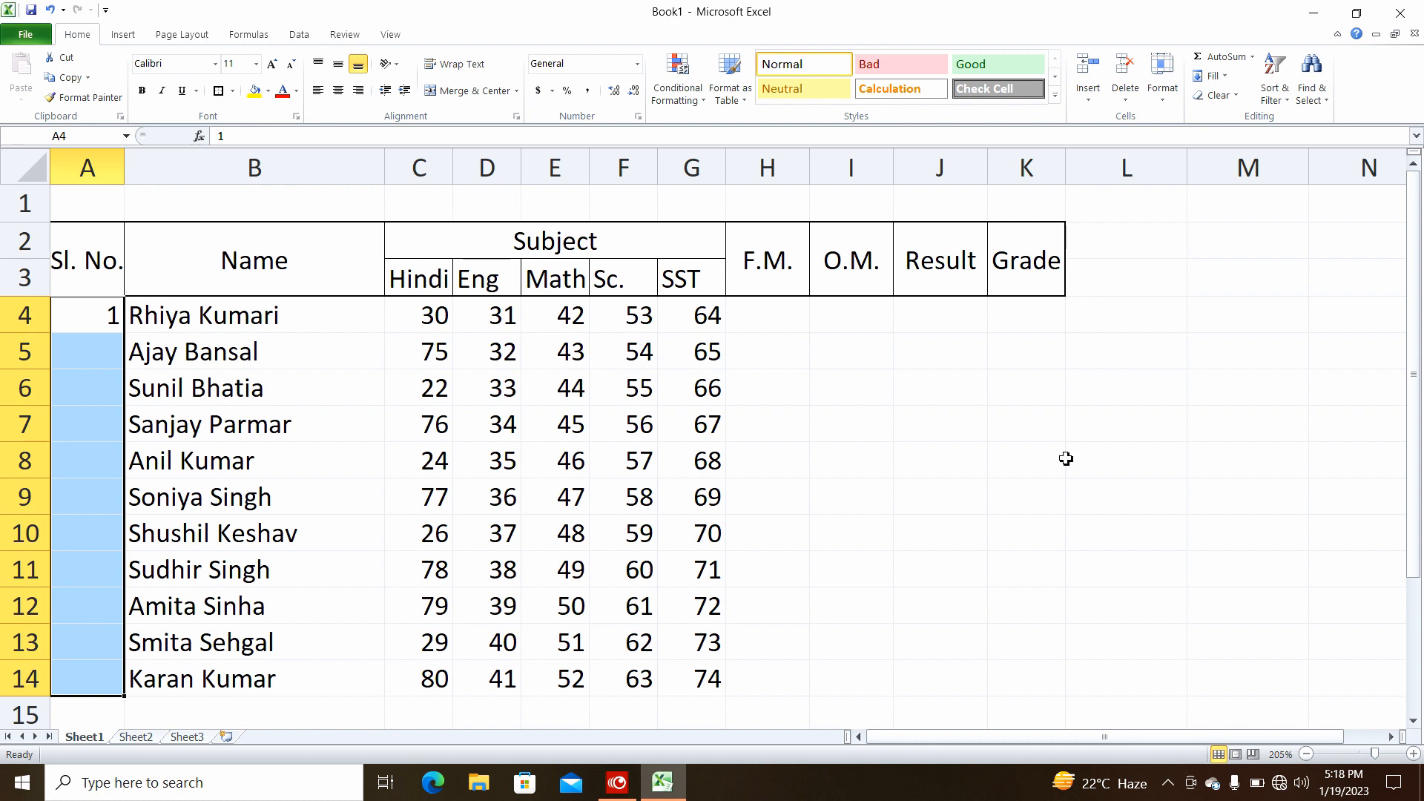
left_click(1213, 76)
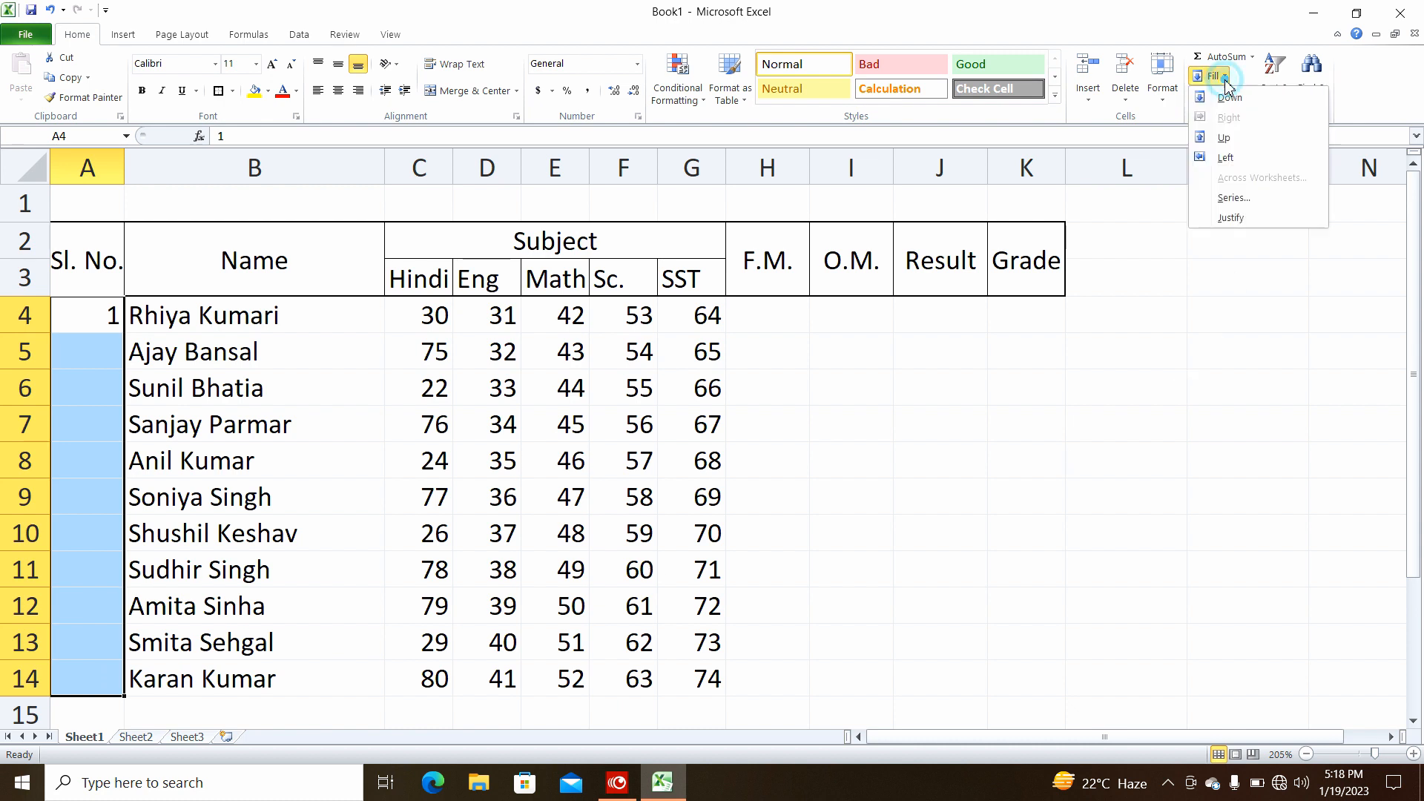
left_click(1234, 198)
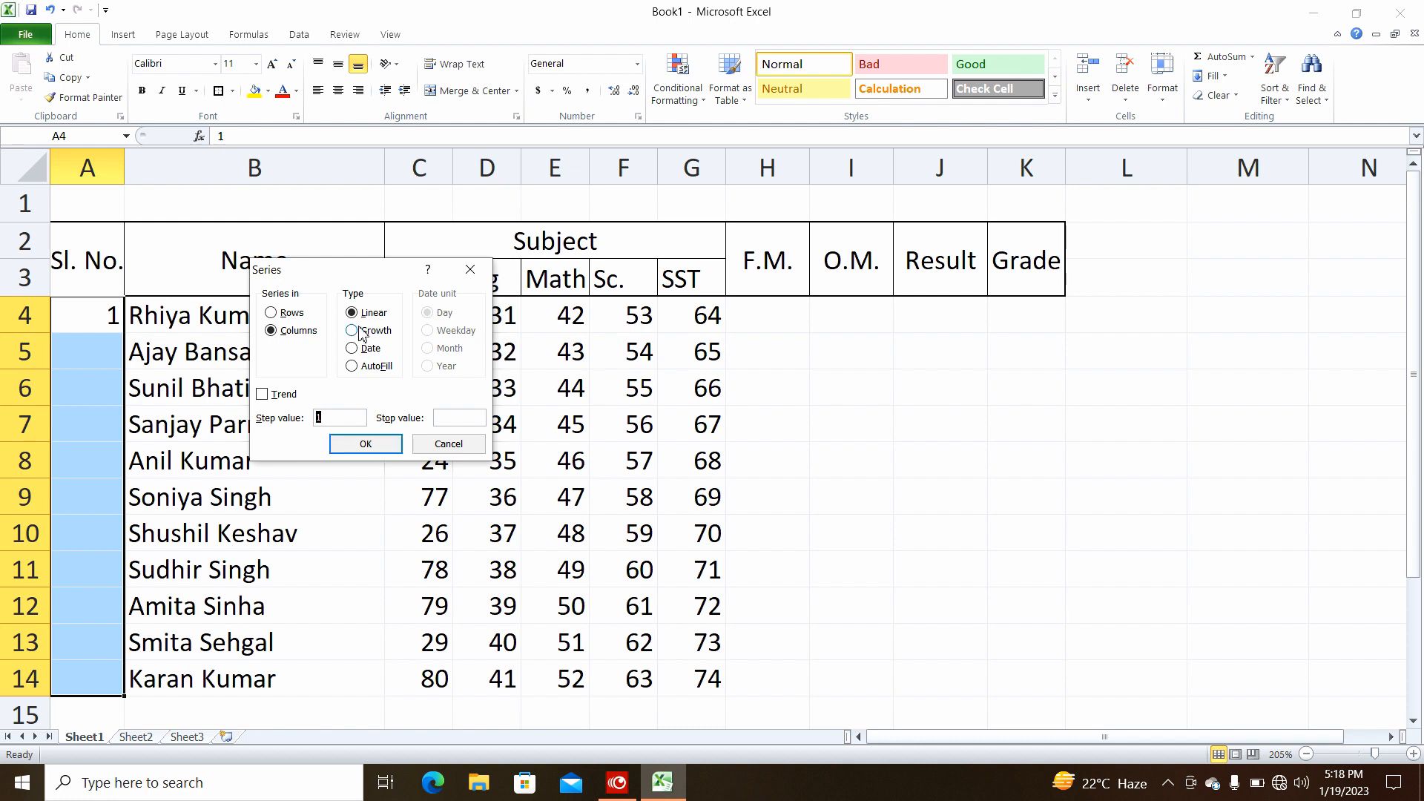
left_click(358, 443)
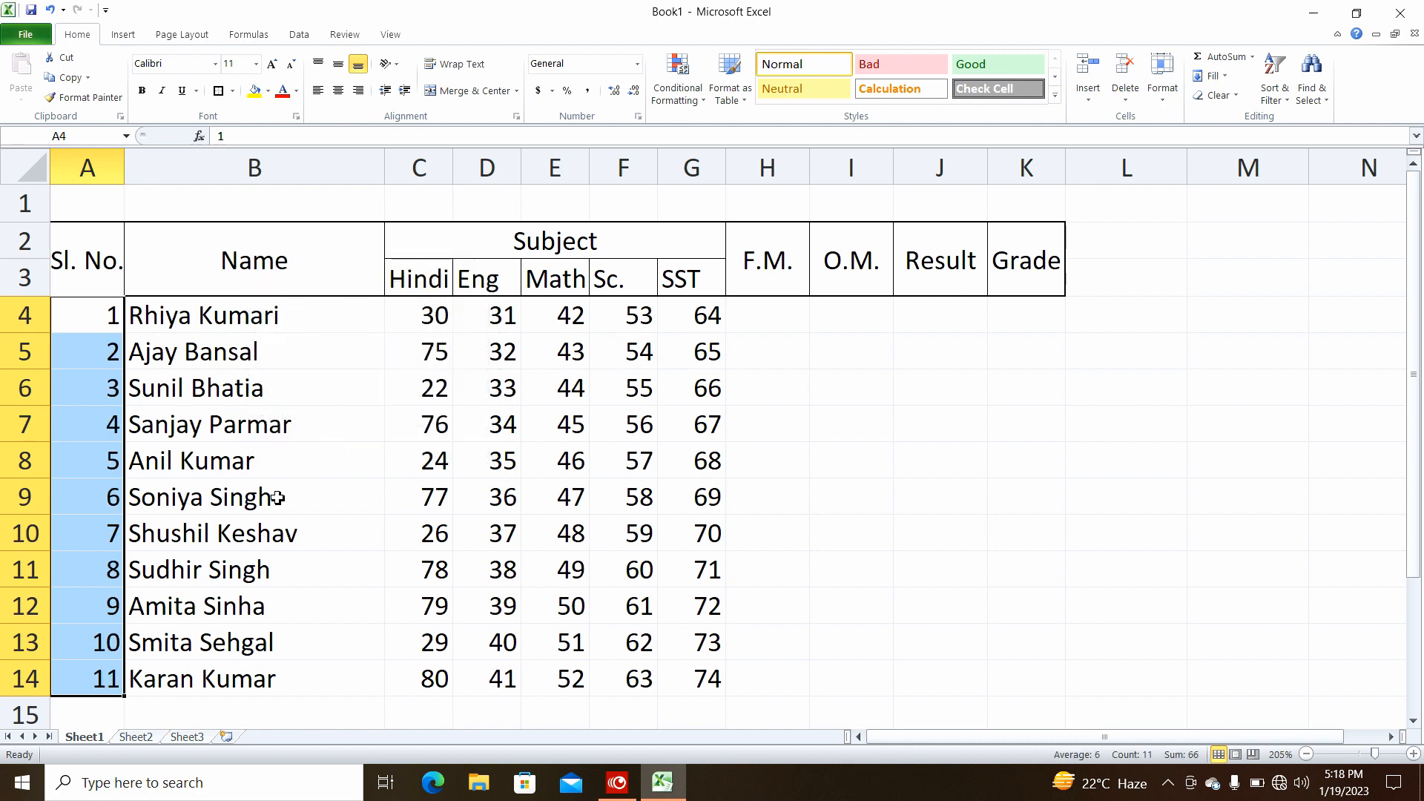
left_click(88, 599)
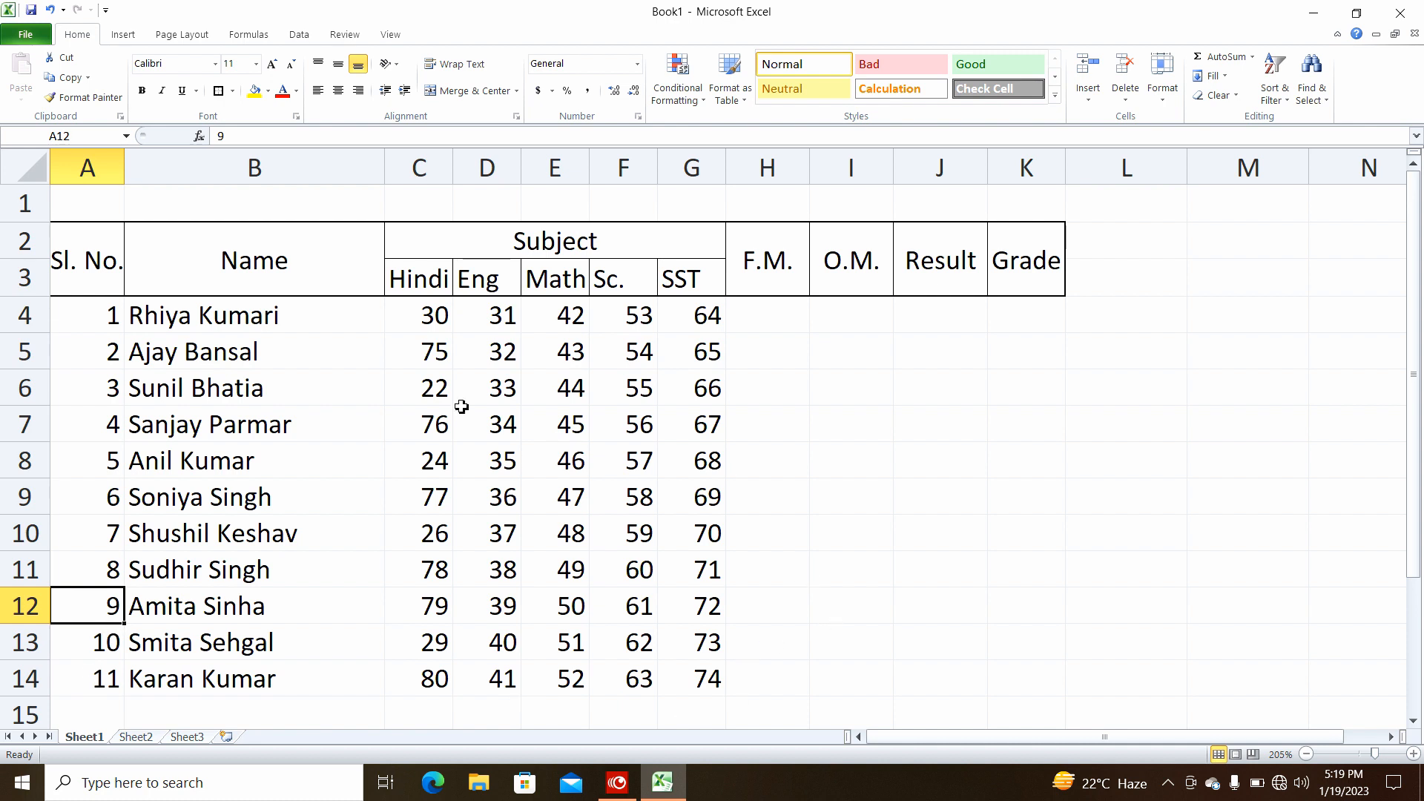
Step: Center the contents of the Sl. No. column A and the subject columns C to G horizontally
left_click(89, 168)
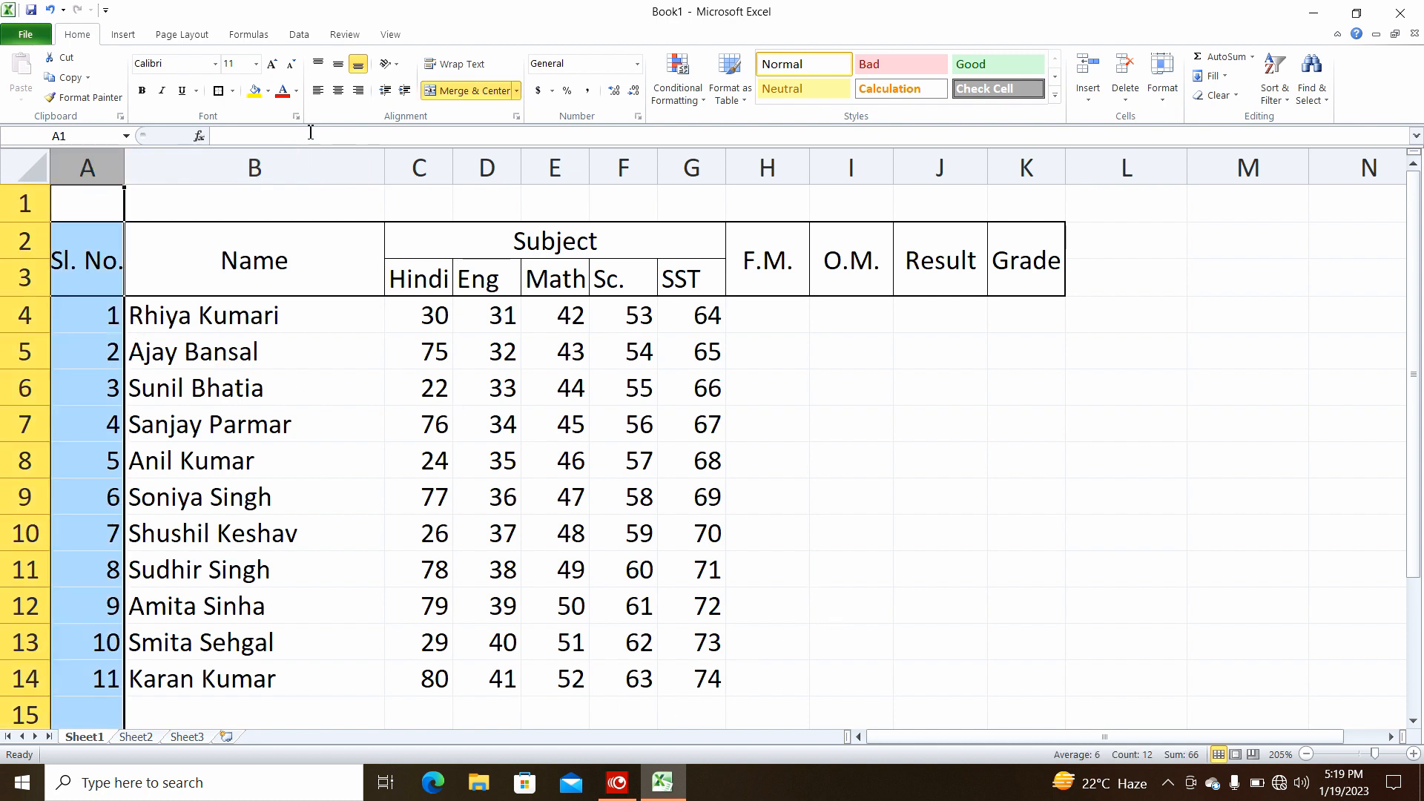
left_click(338, 90)
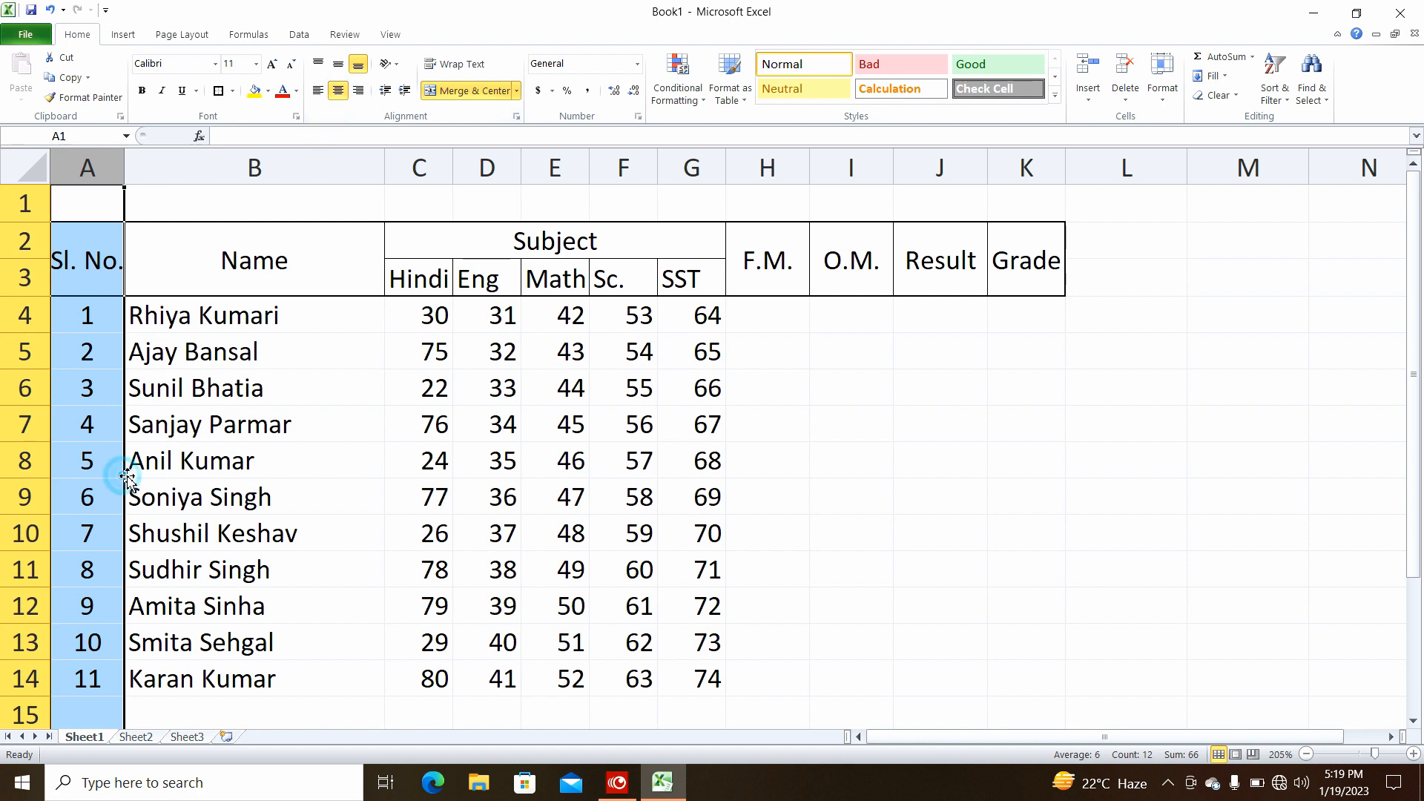
left_click(274, 494)
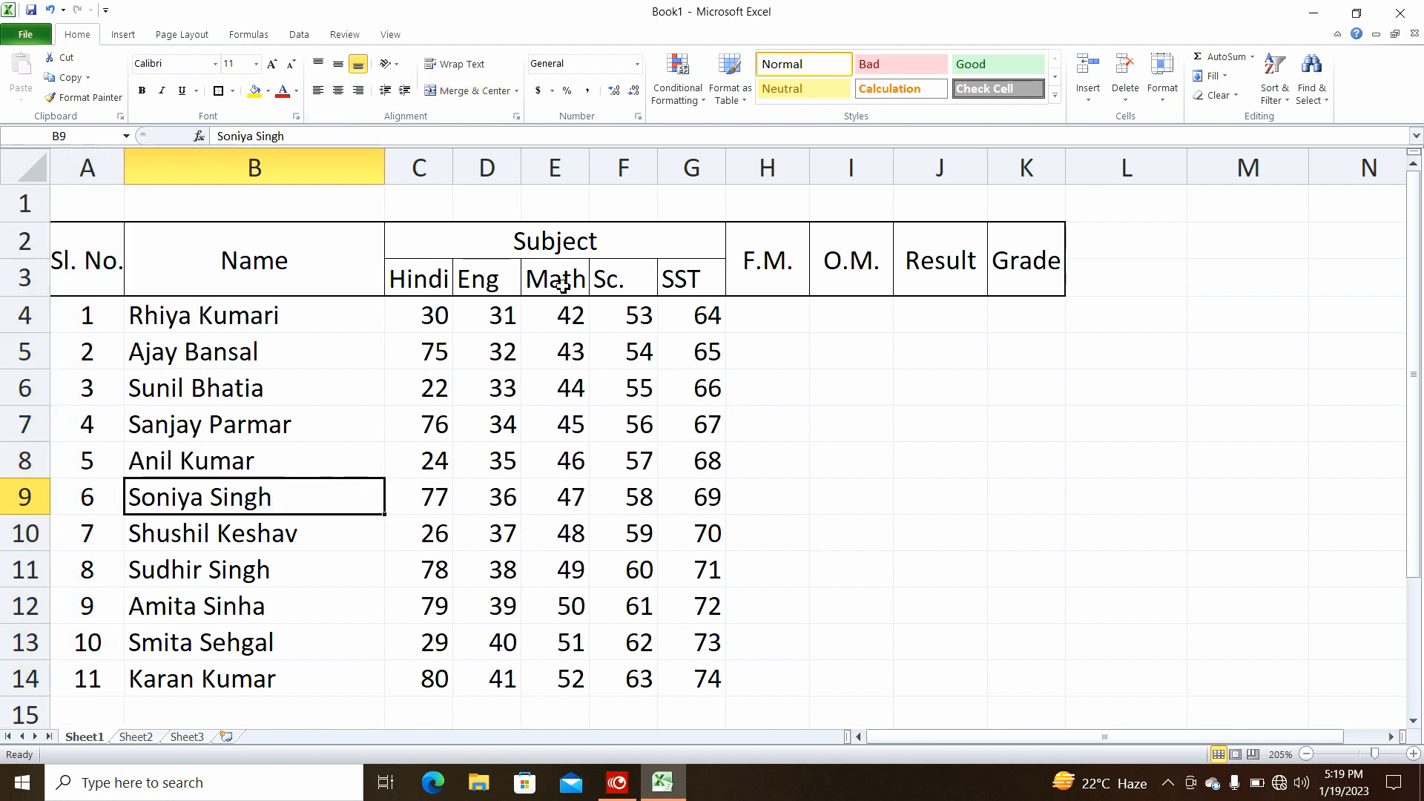
left_click_drag(436, 165, 680, 186)
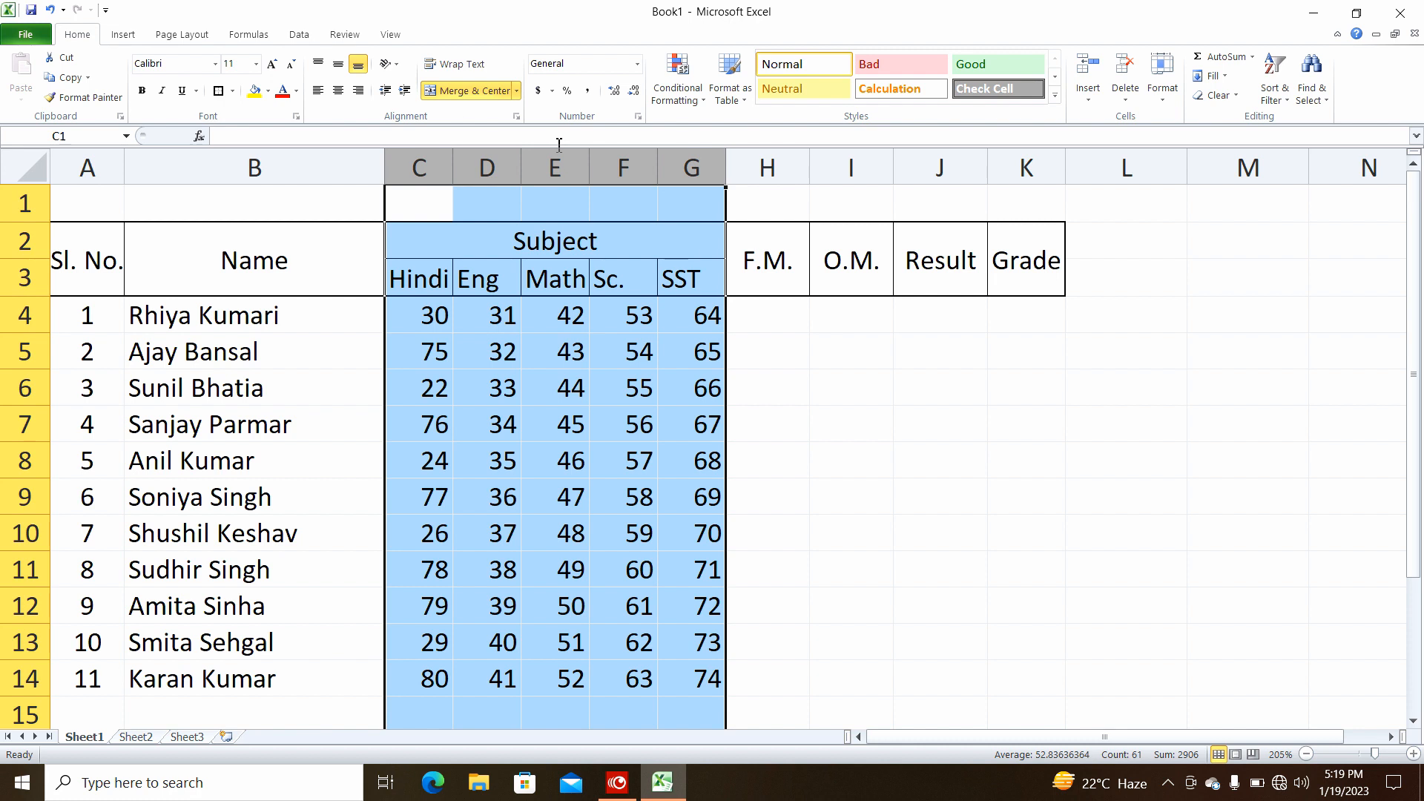
left_click(339, 90)
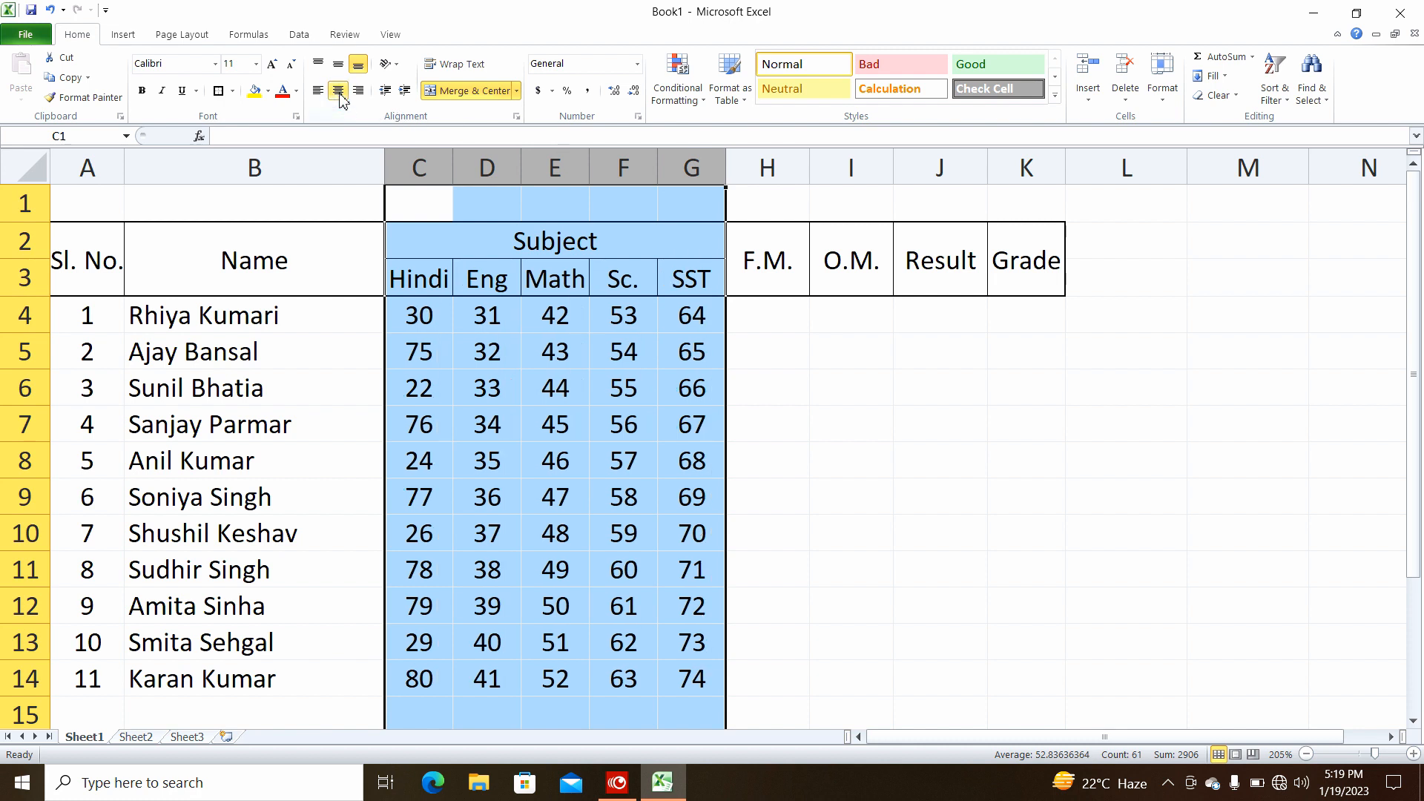
left_click(632, 557)
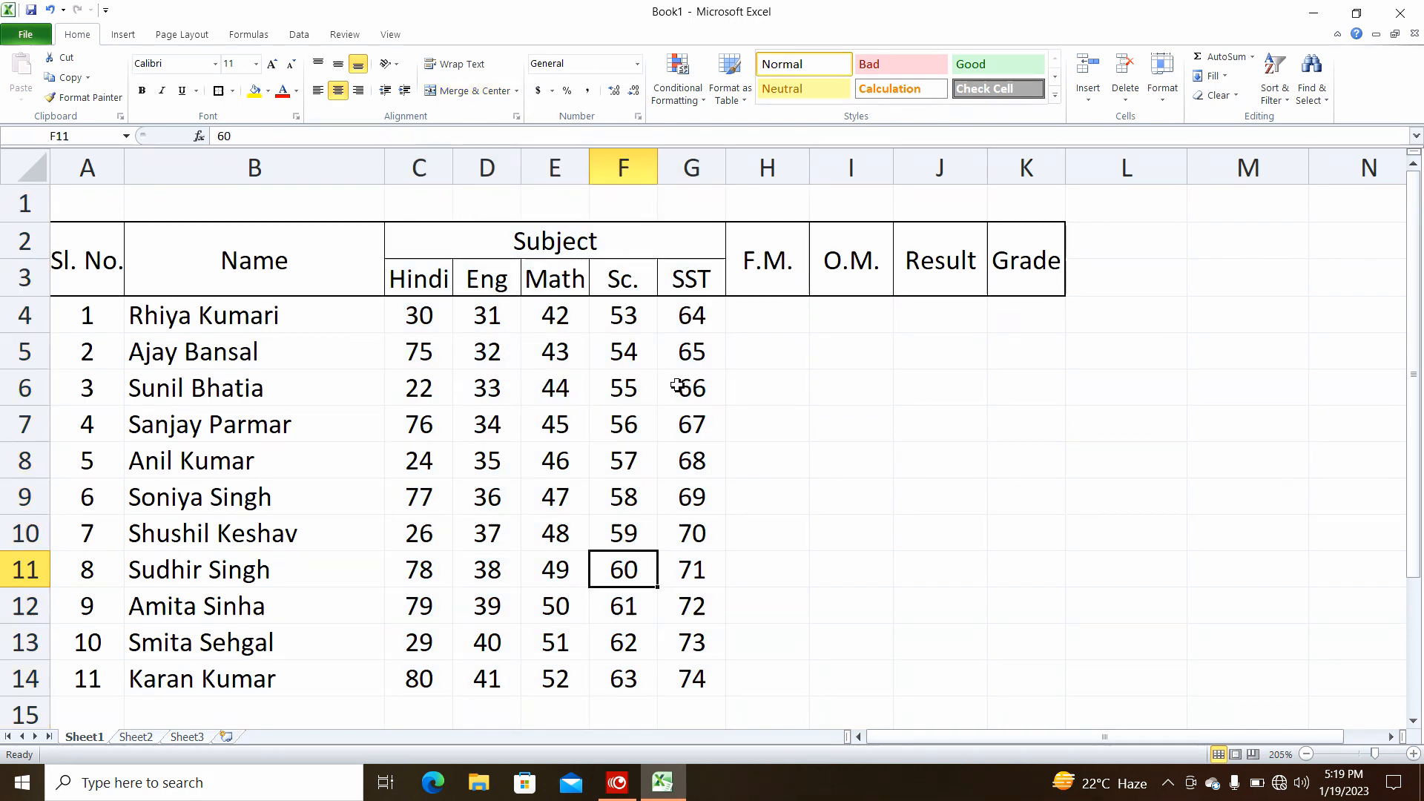
Step: Apply all borders to the student rows in A4:K14
left_click_drag(86, 316, 1014, 665)
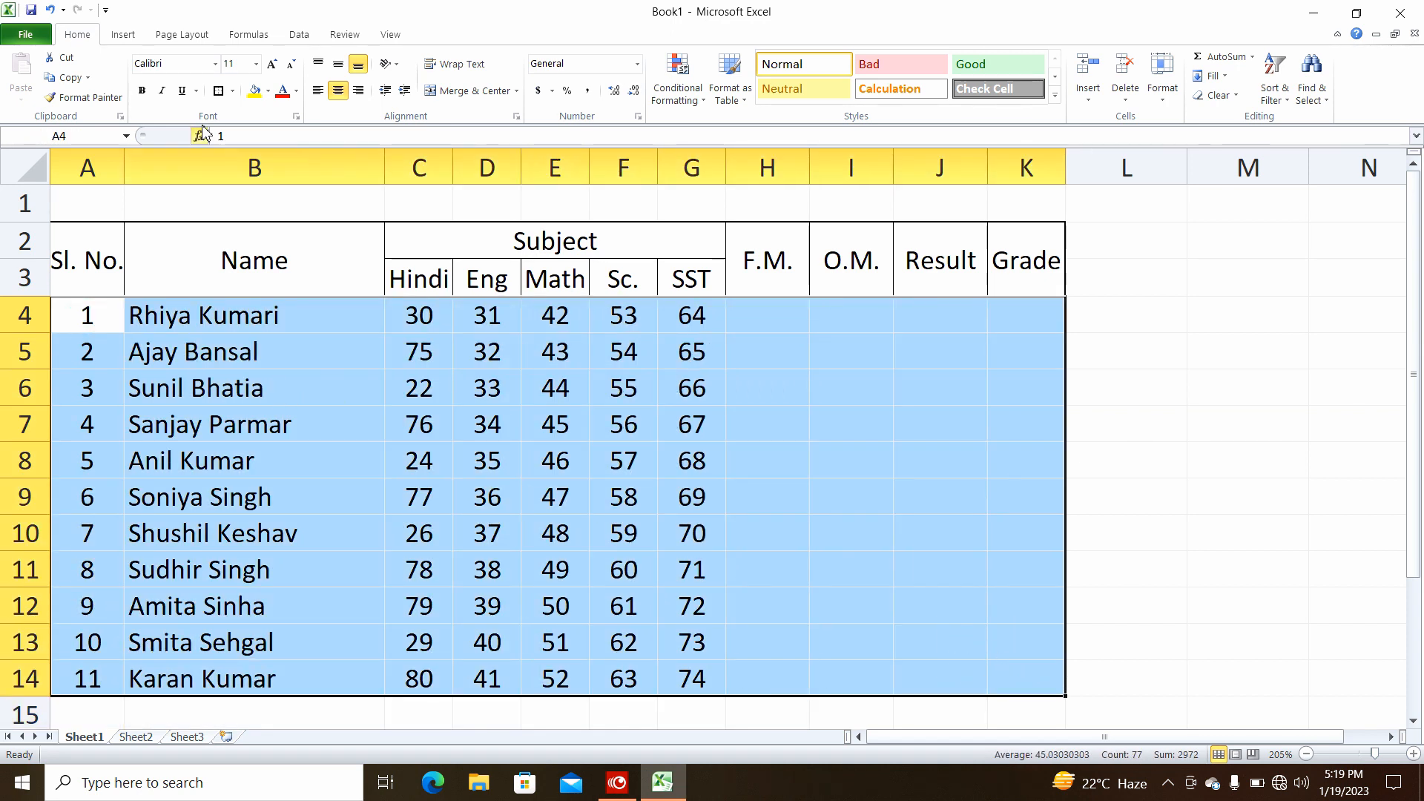
left_click(232, 91)
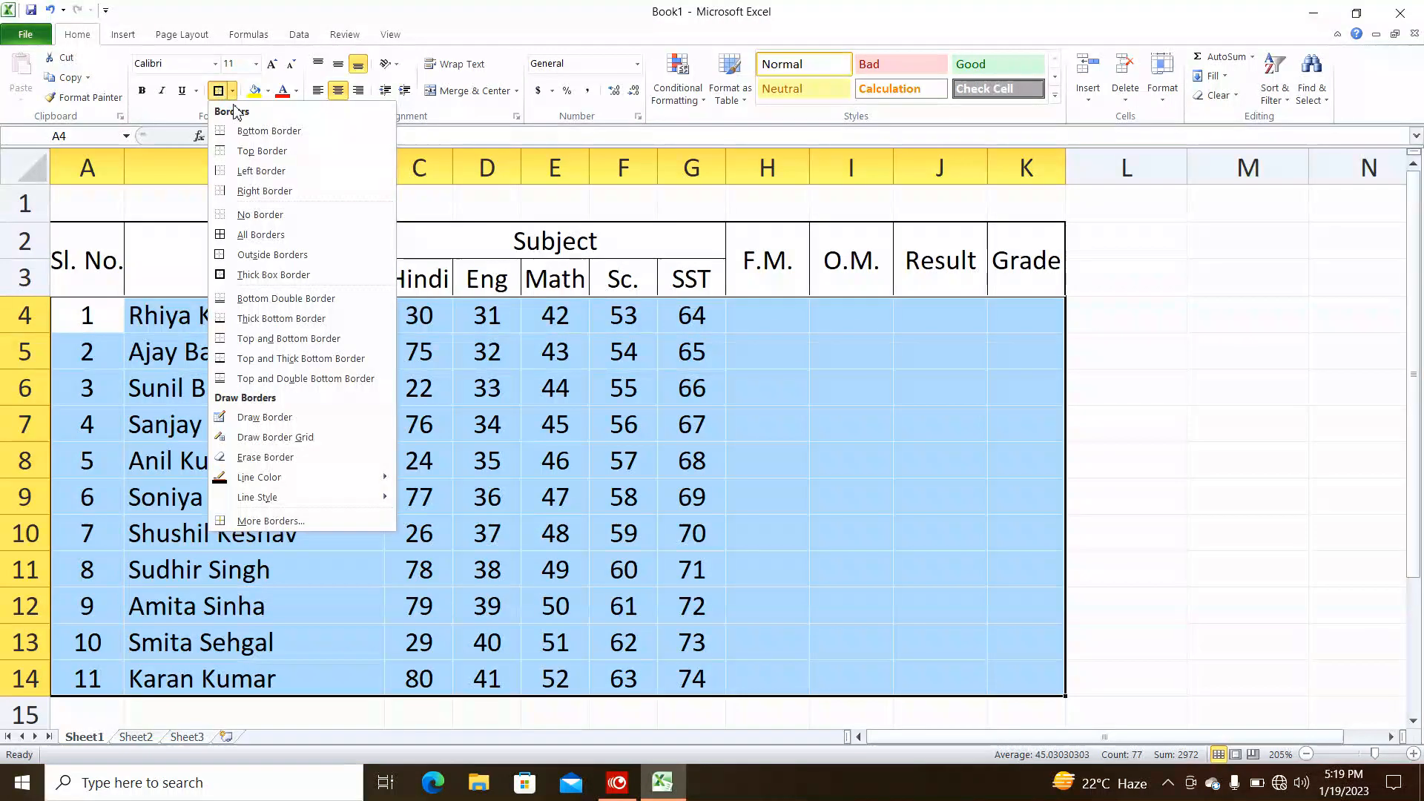
left_click(238, 237)
left_click(555, 495)
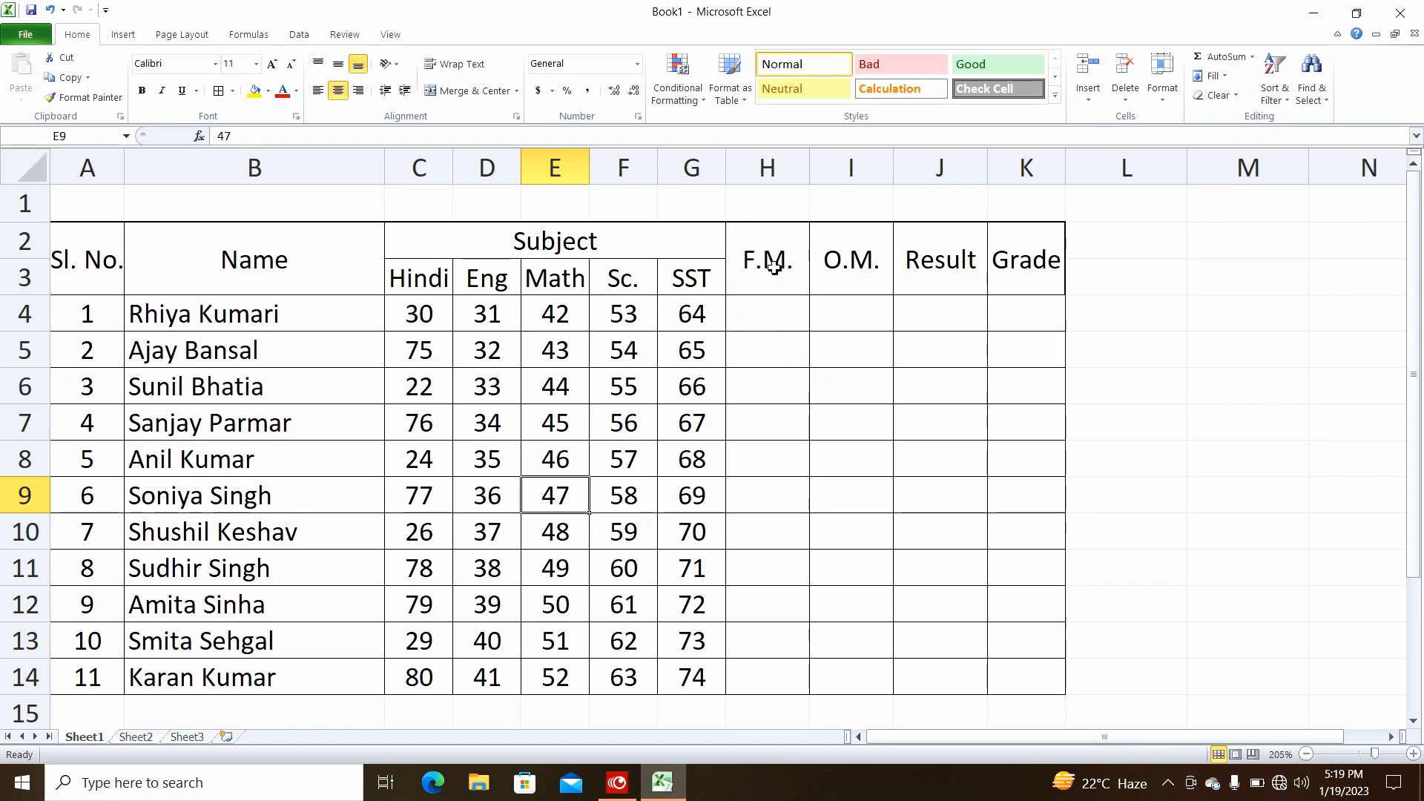
Step: Enter full marks of 500 in H4 and fill the value down to H14
left_click(771, 314)
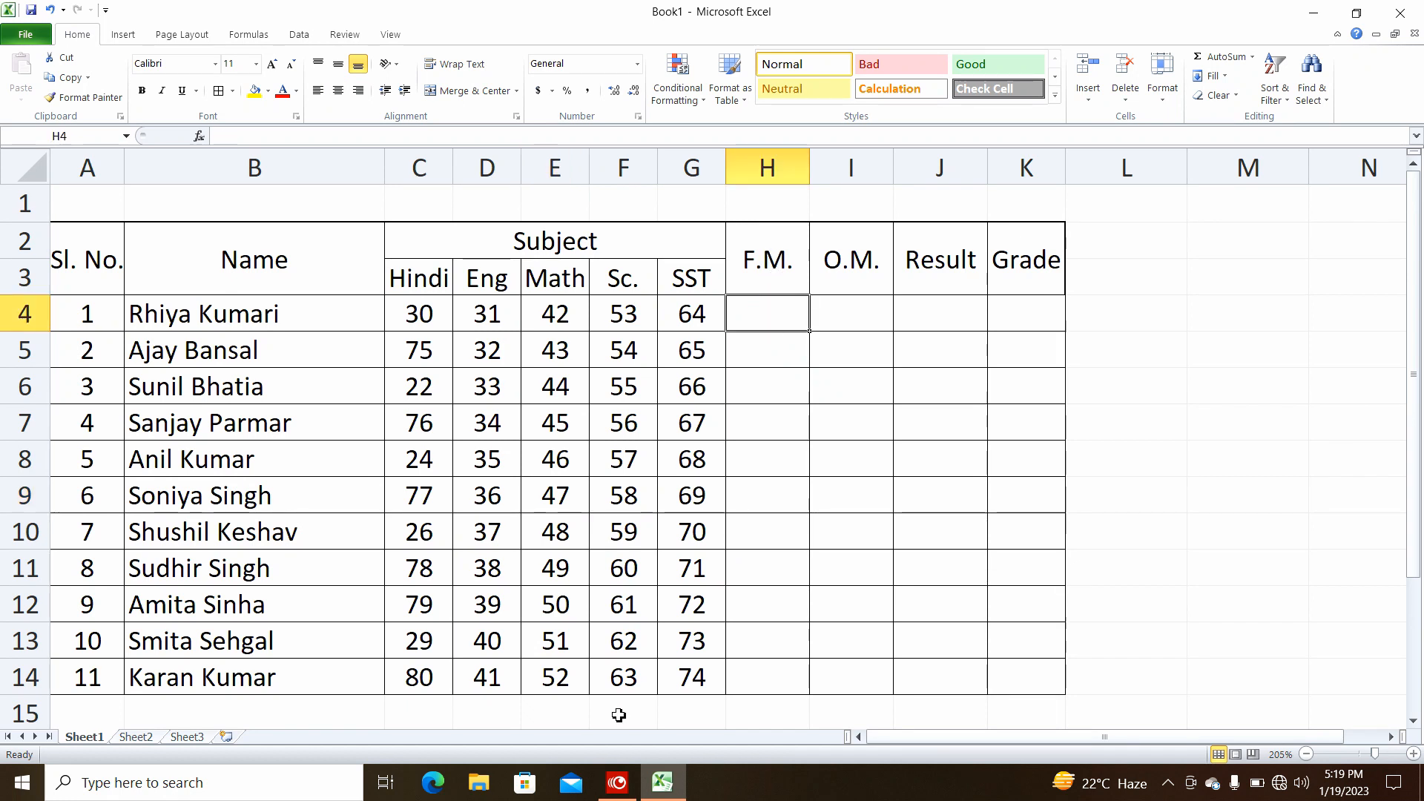
type("5")
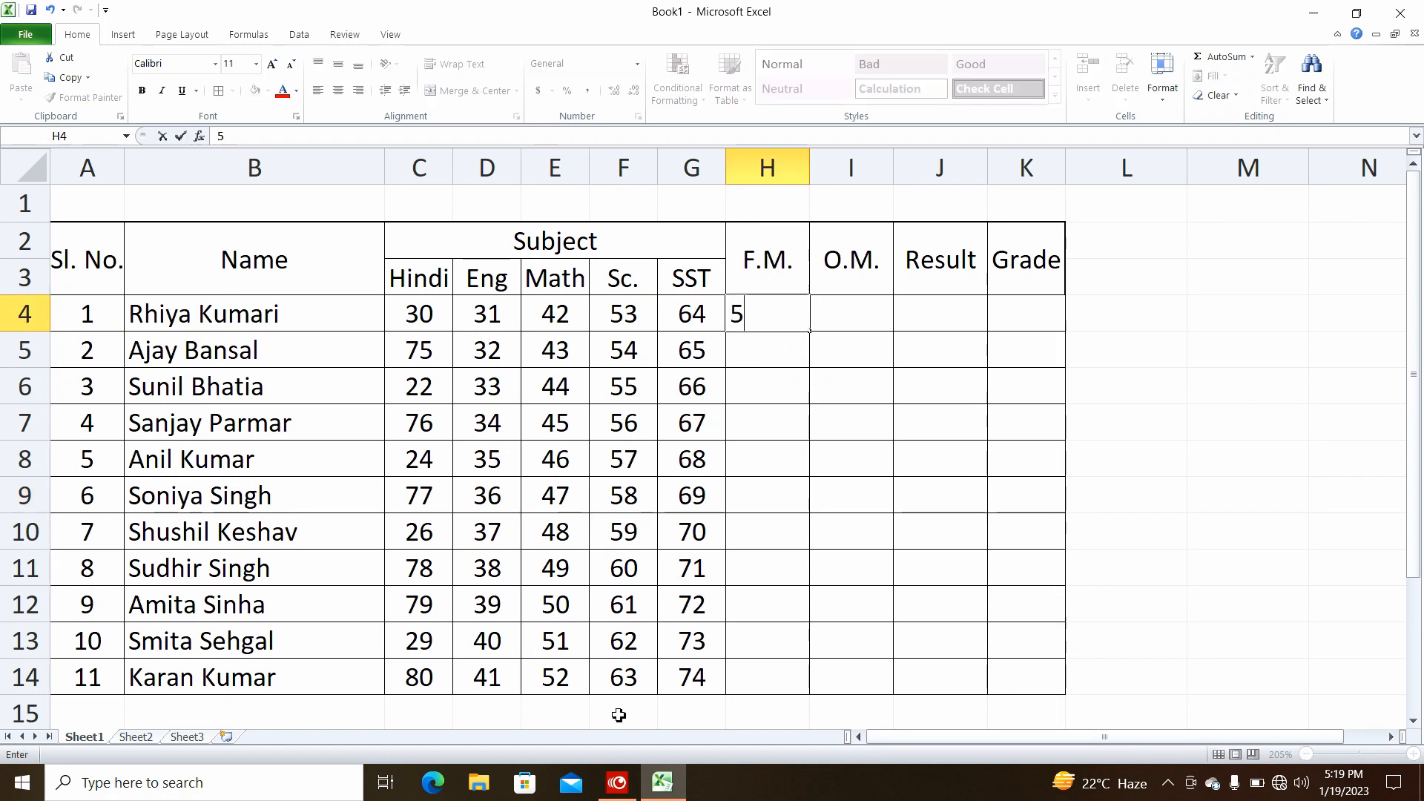
type("00")
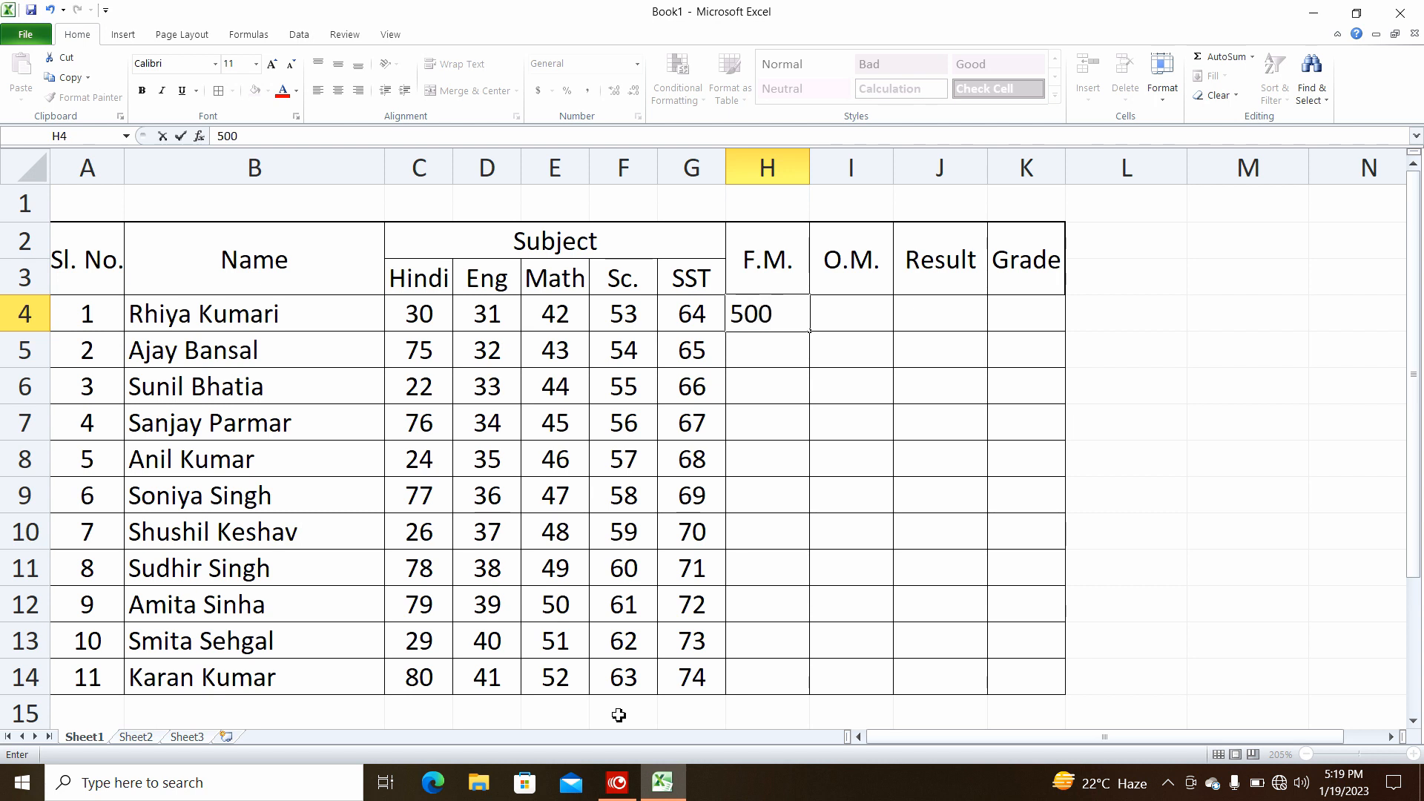
key("Return")
key("Up")
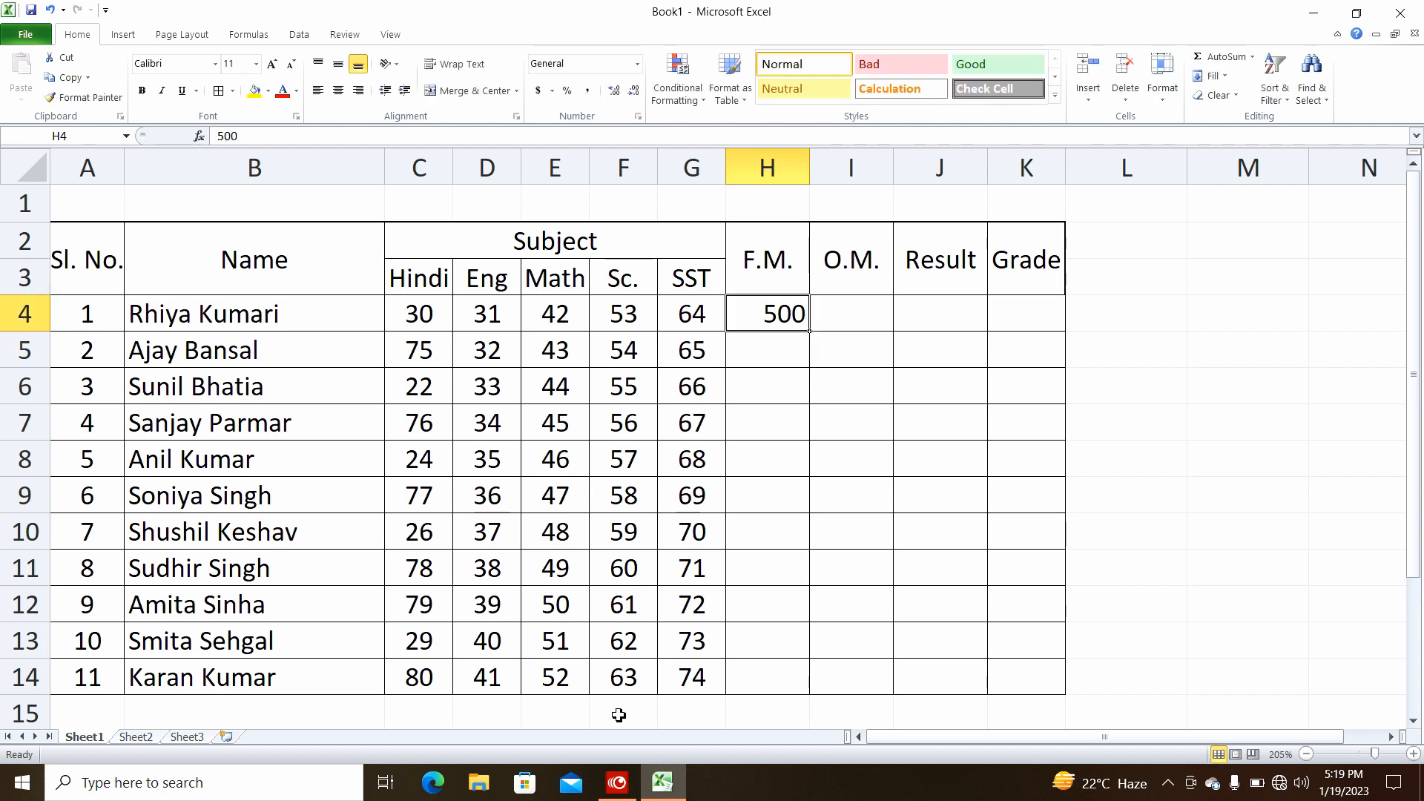
left_click_drag(798, 316, 766, 680)
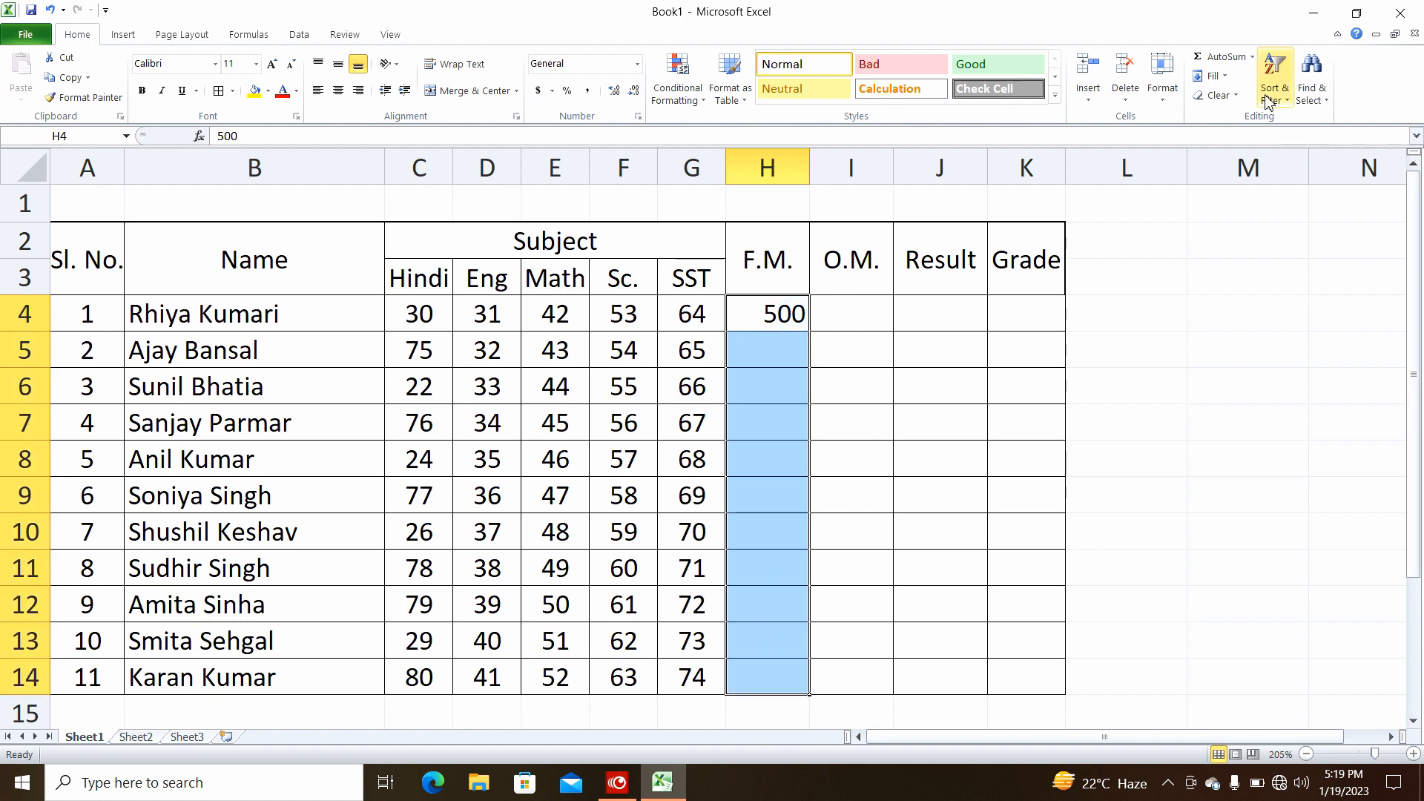
left_click(1223, 77)
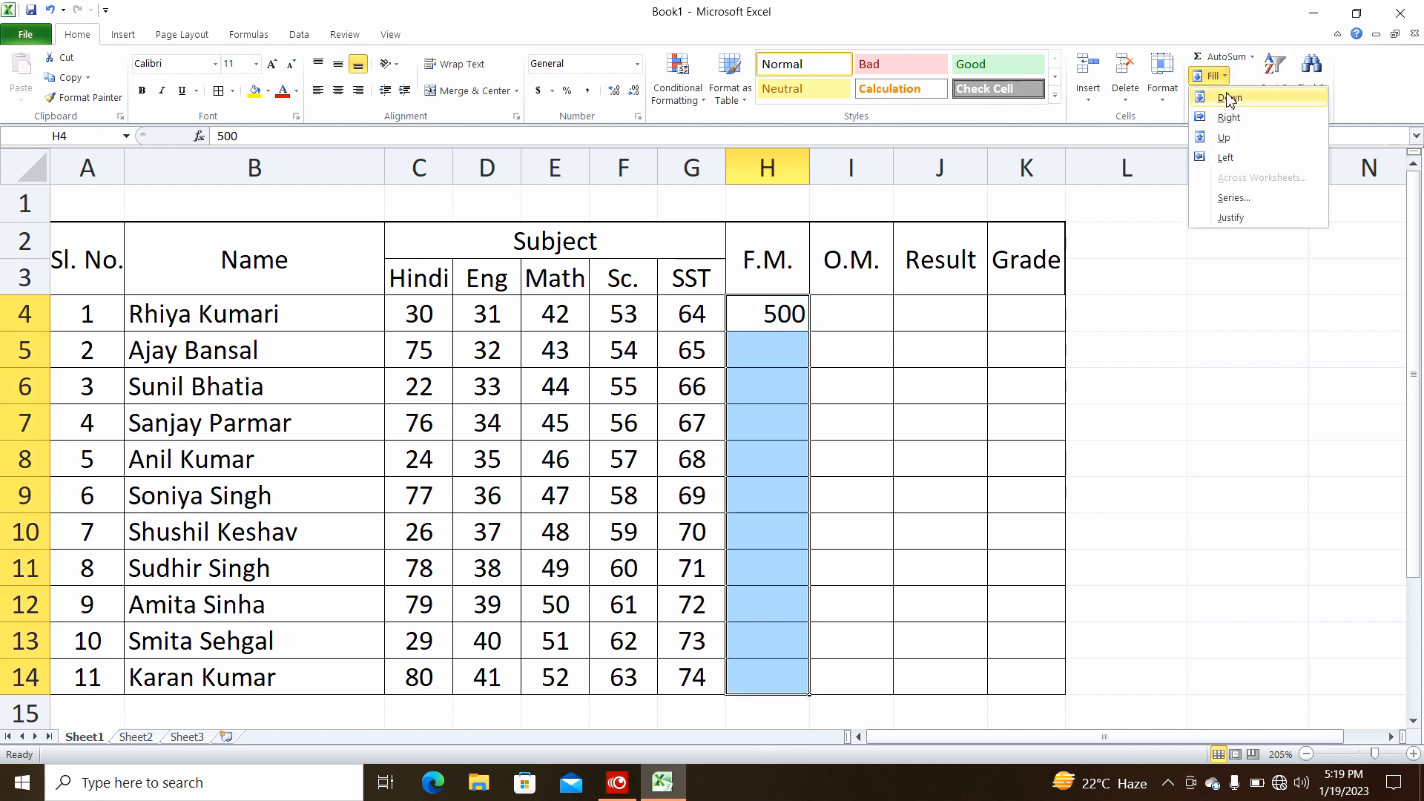
left_click(1228, 97)
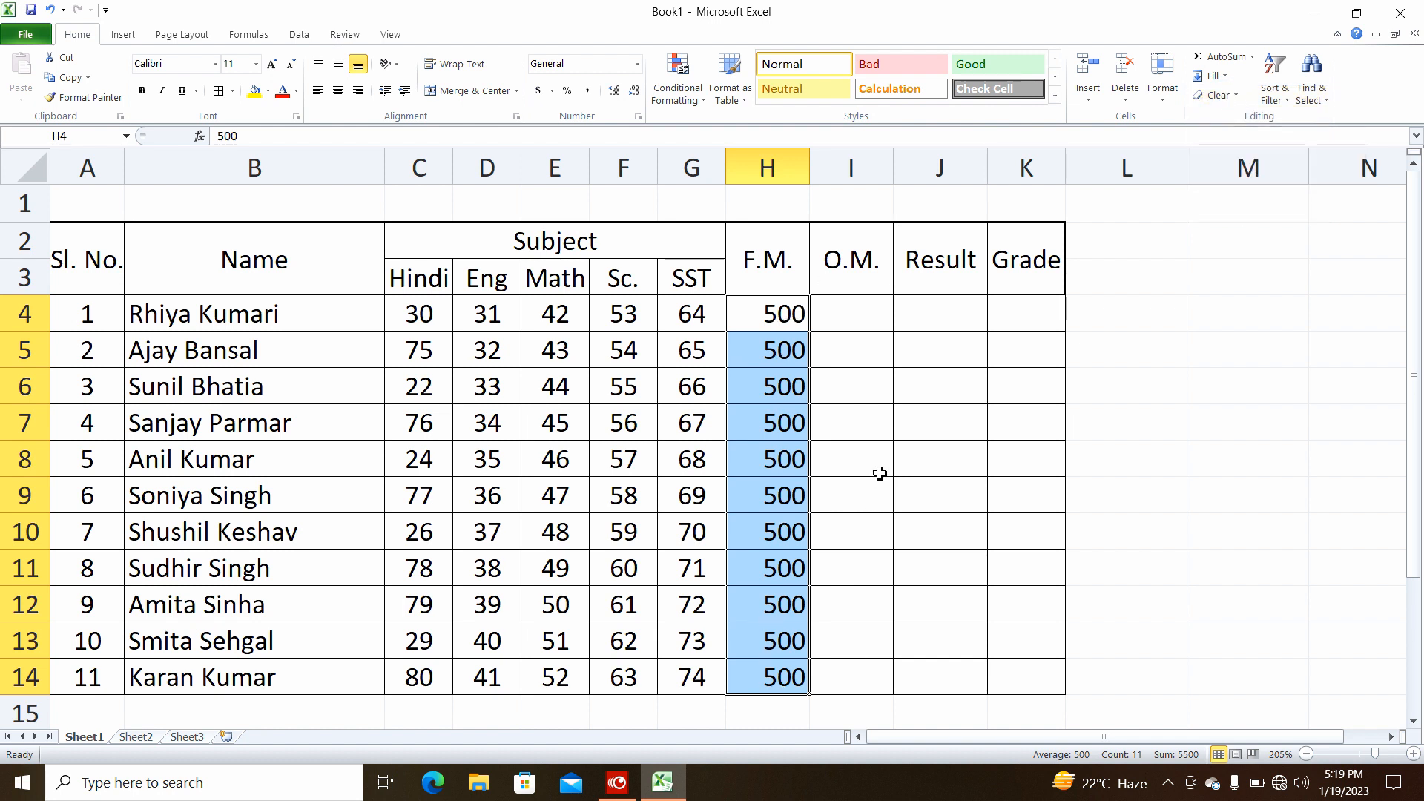
Step: Add up the first student's five subject marks in I4 with the formula =C4+D4+E4+F4+G4
left_click(855, 320)
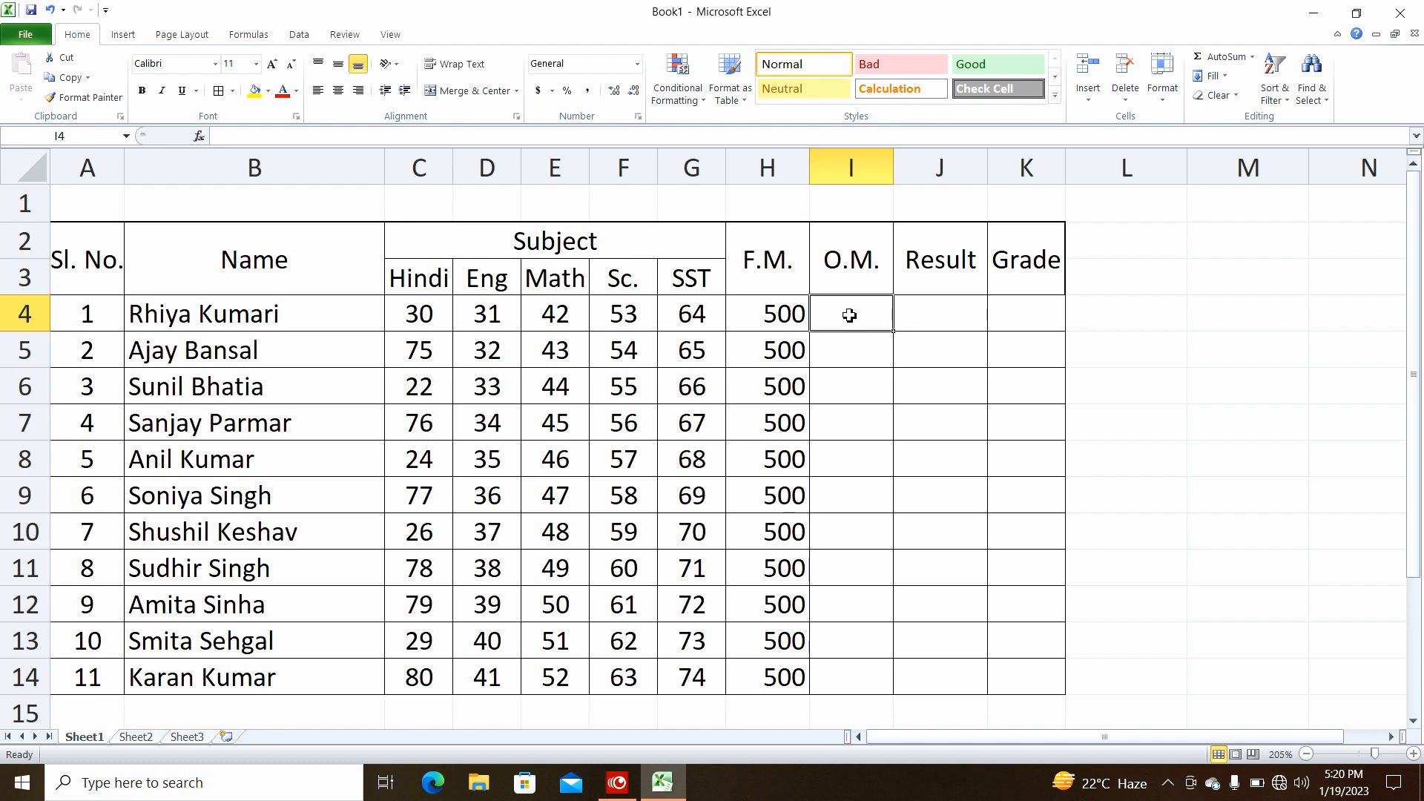
type("=")
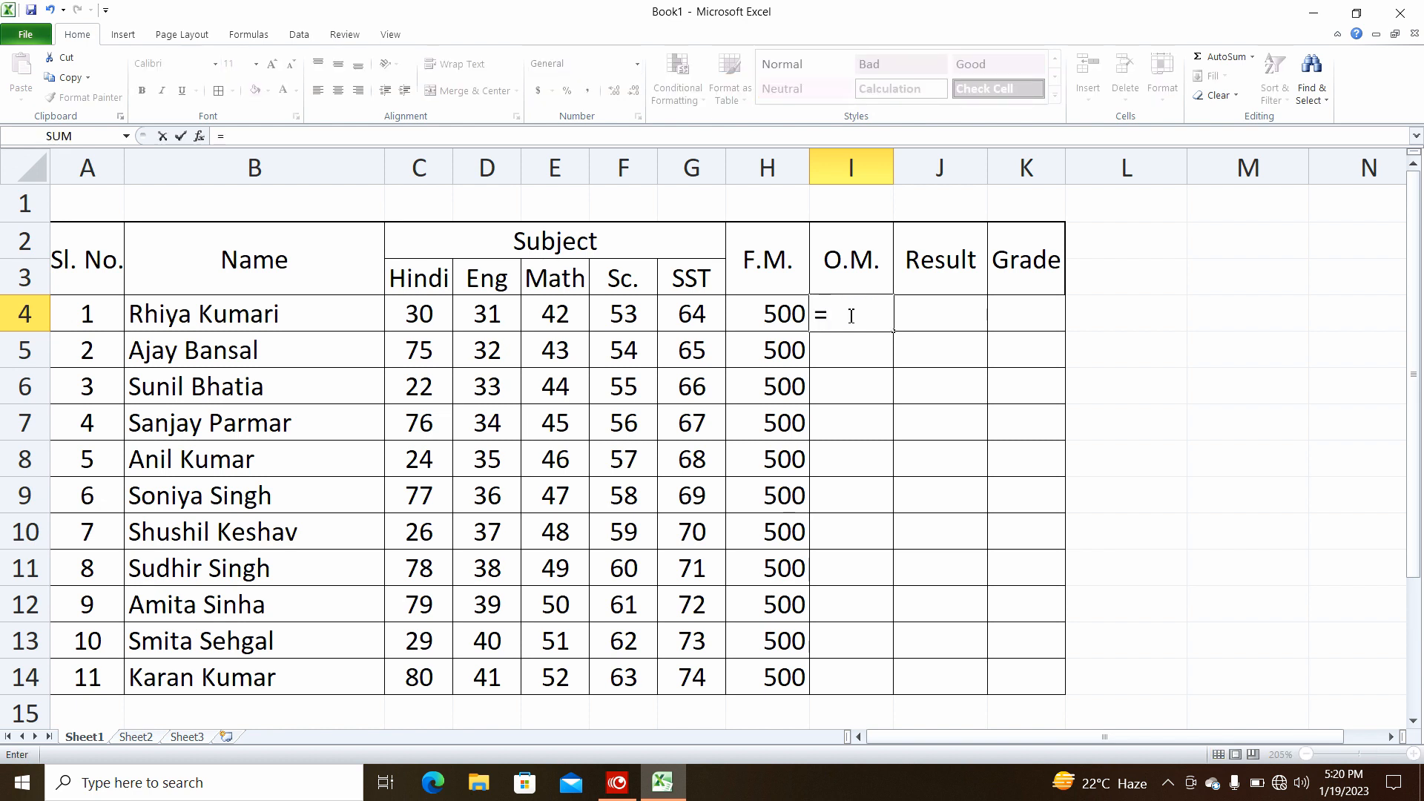
key("Left")
key("Left")
key("Left")
key("Left")
key("Left")
key("Left")
type("=")
key("Left")
key("Left")
key("Left")
key("Left")
key("Left")
type("+")
key("Left")
key("Left")
key("Left")
key("Left")
type("+")
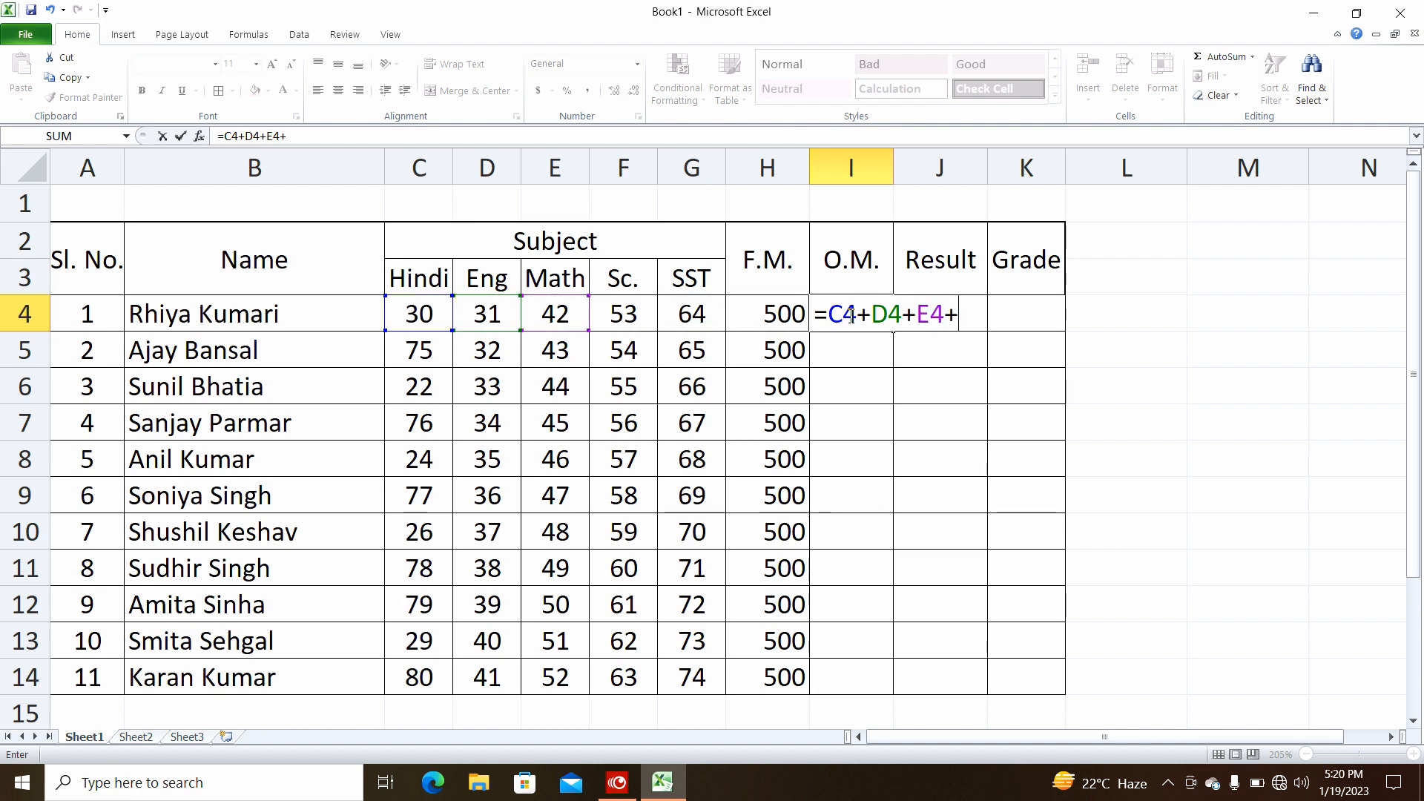
key("Left")
key("Left")
key("Left")
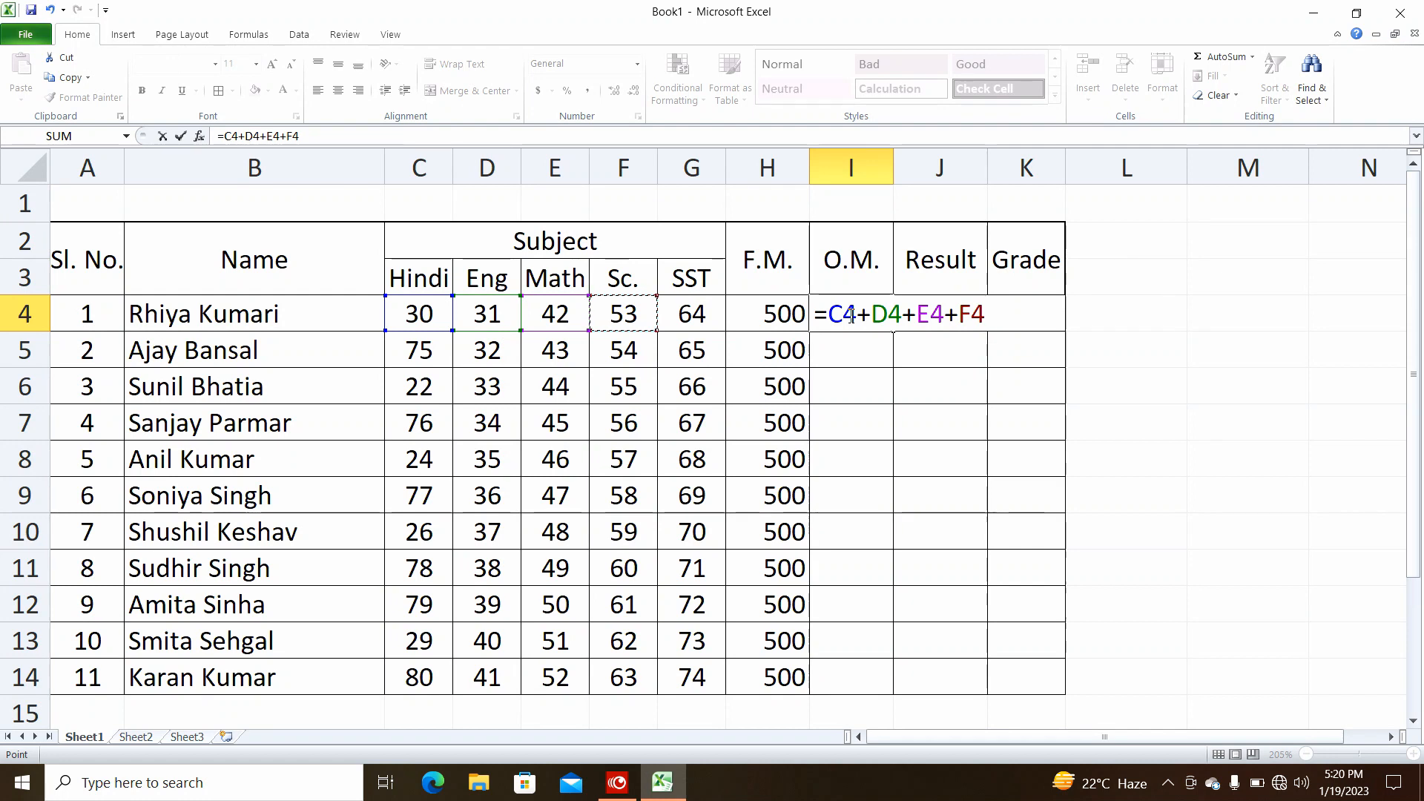
type("+")
key("Left")
key("Left")
key("Left")
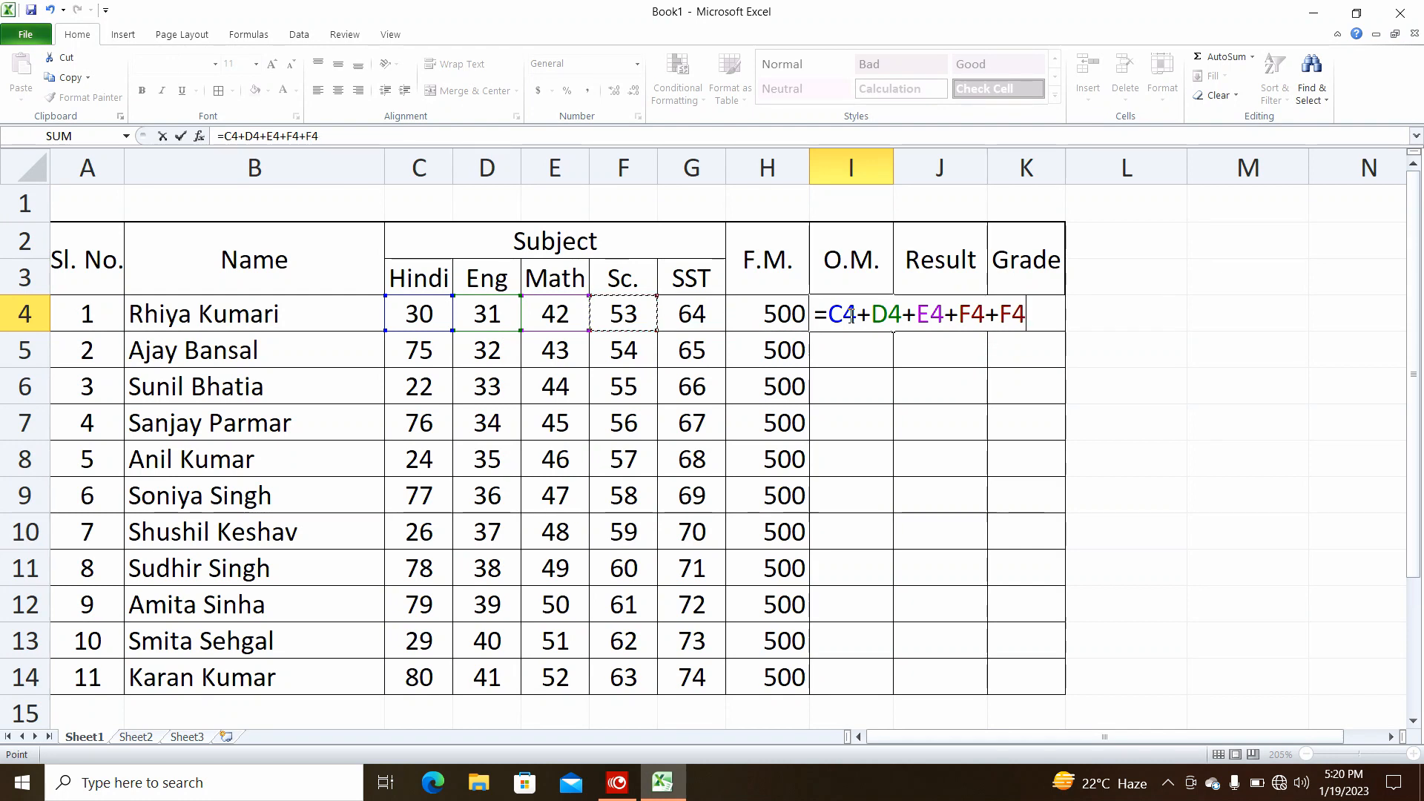
key("Right")
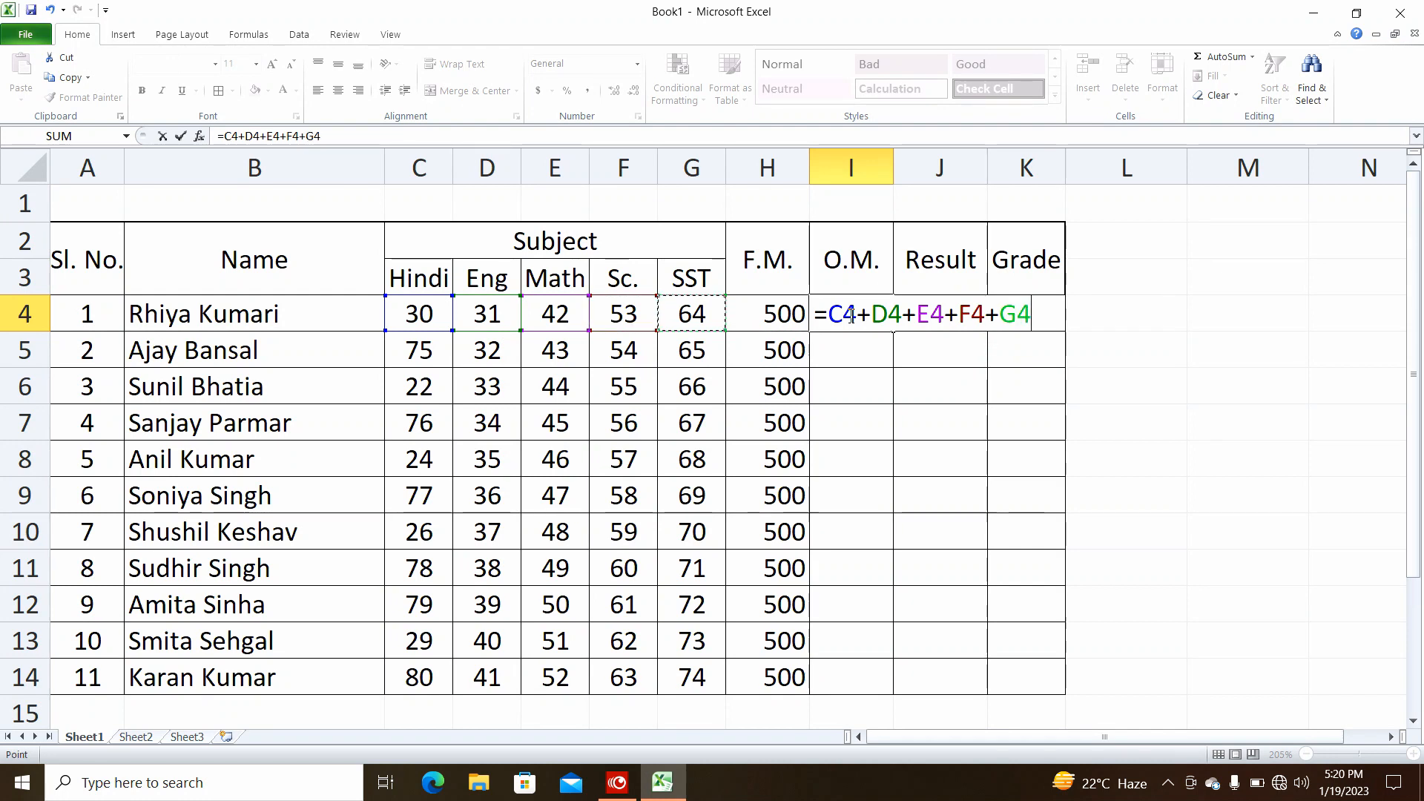
key("Return")
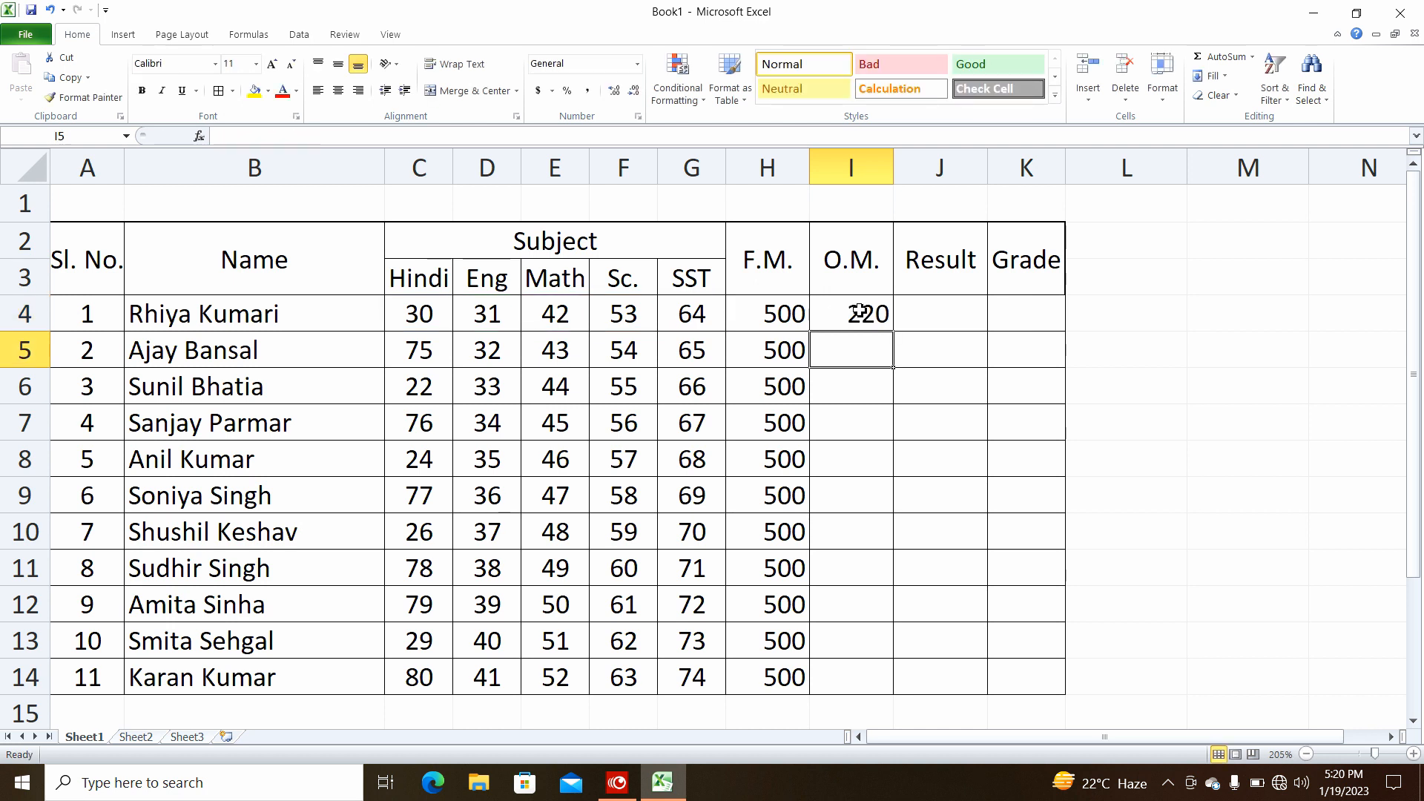
Step: Fill the obtained-marks formula from I4 down to I14
left_click(858, 312)
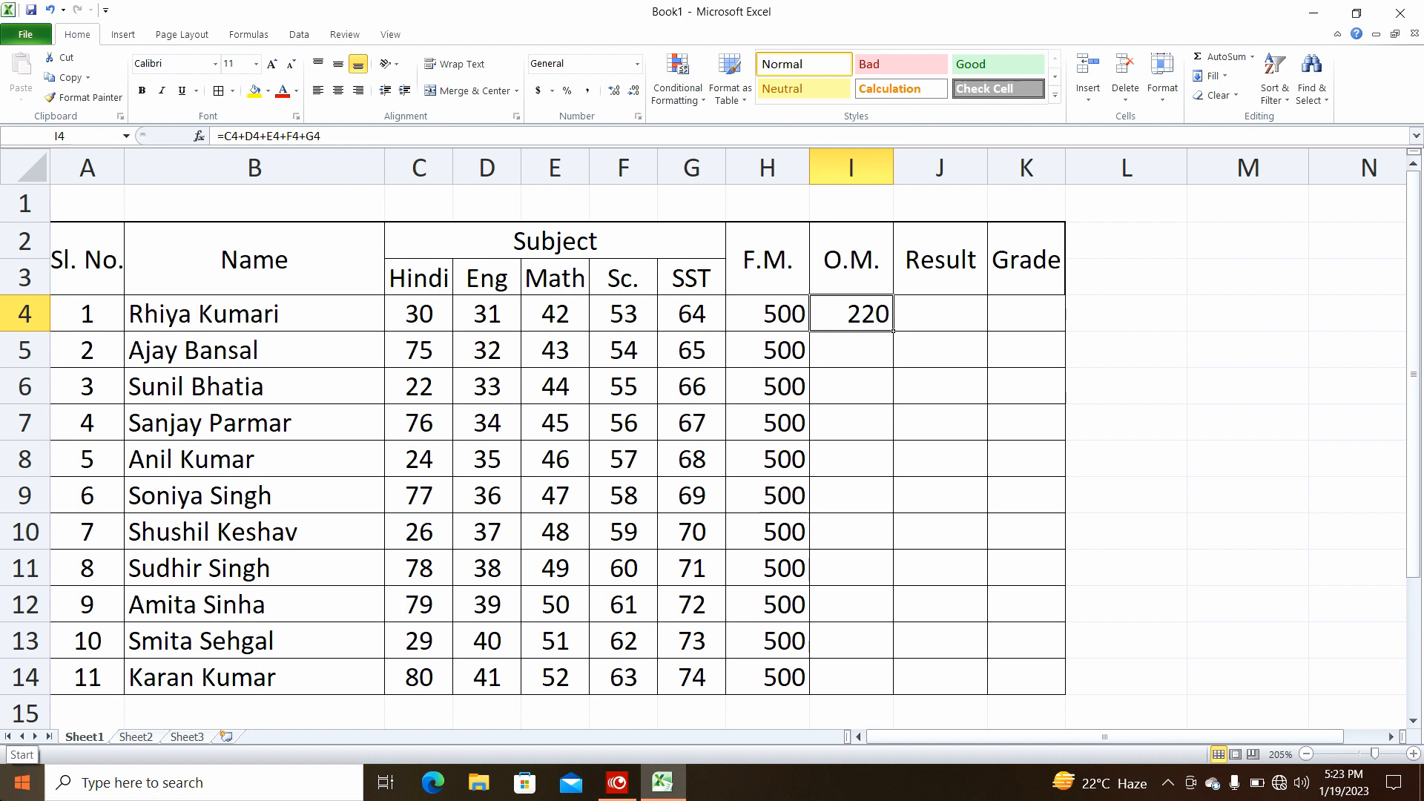
left_click_drag(851, 314, 851, 676)
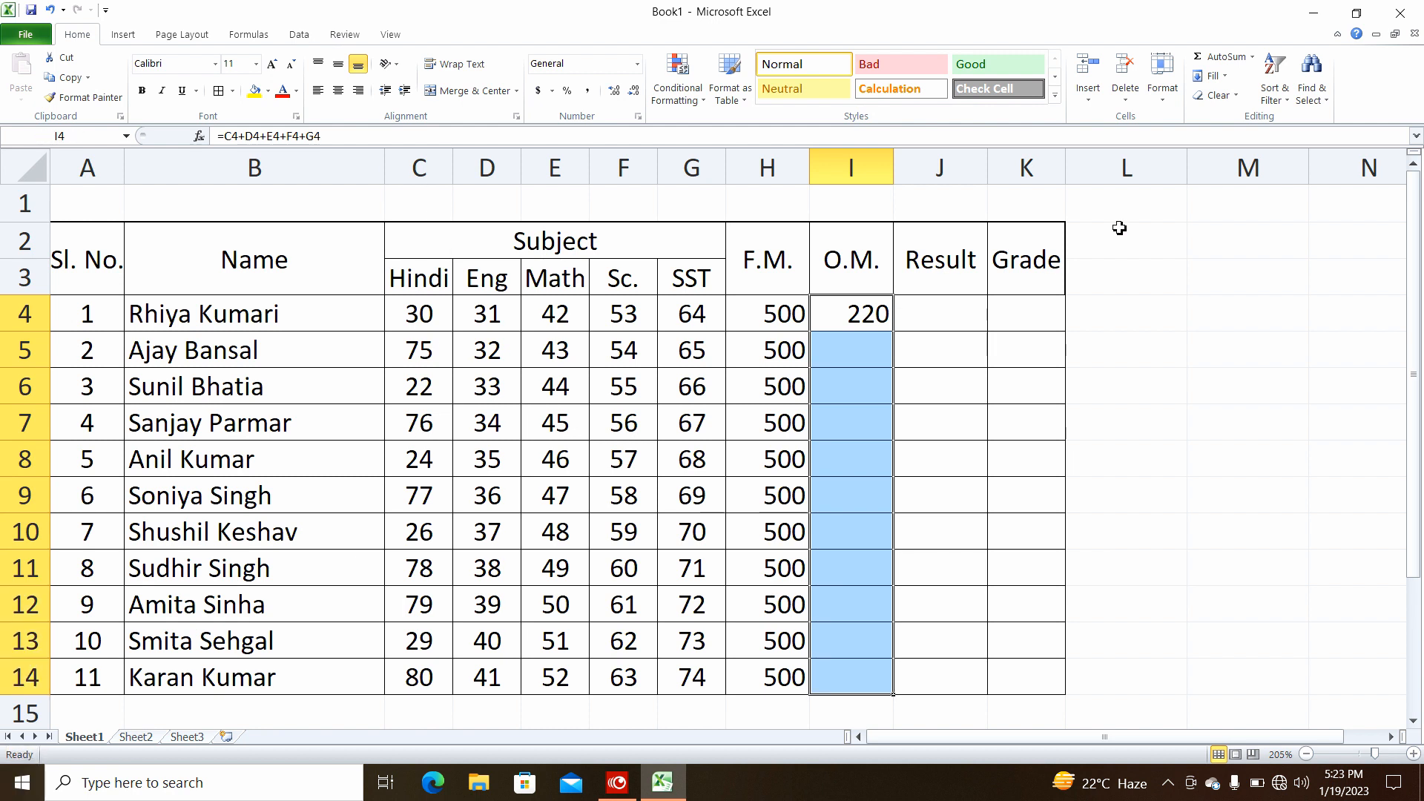
left_click(1215, 75)
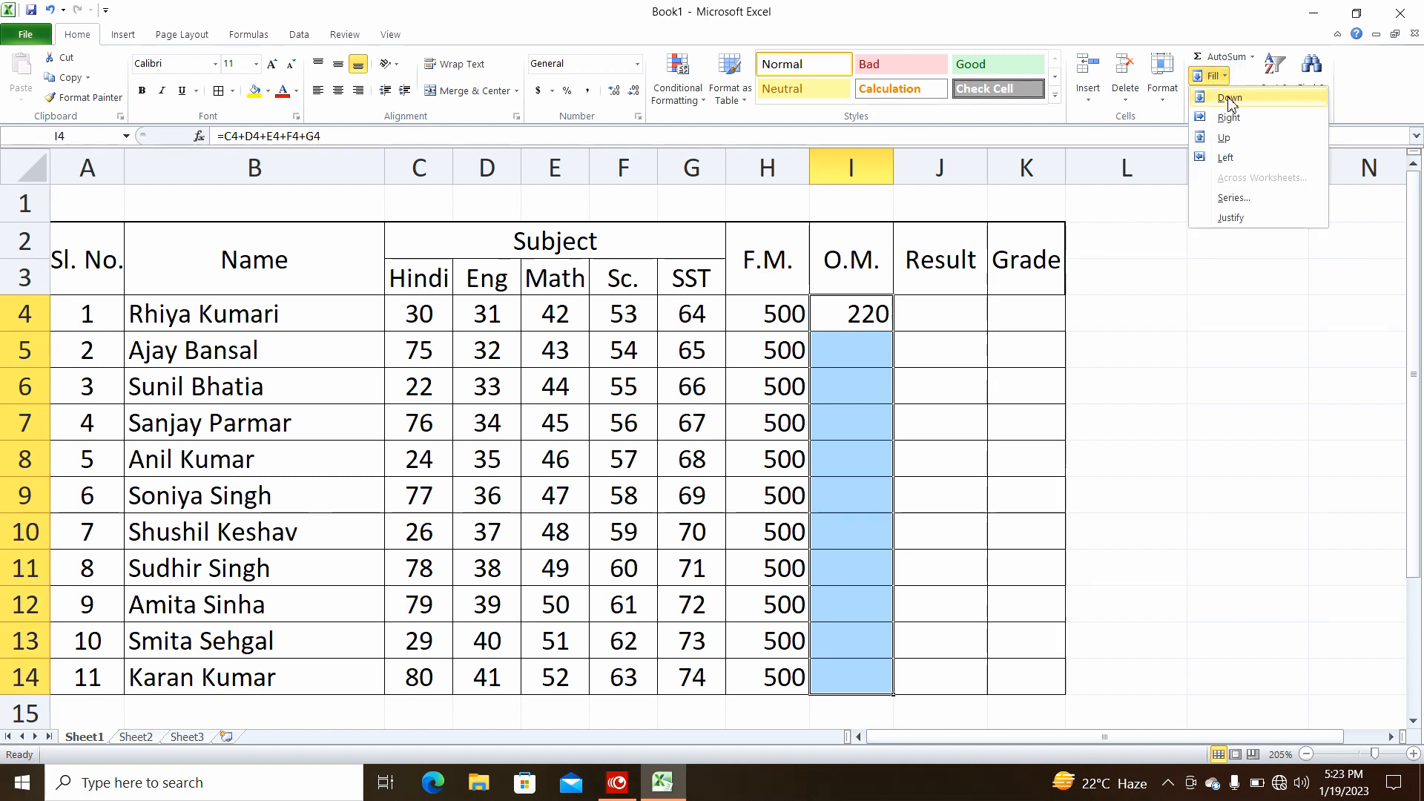
left_click(1228, 98)
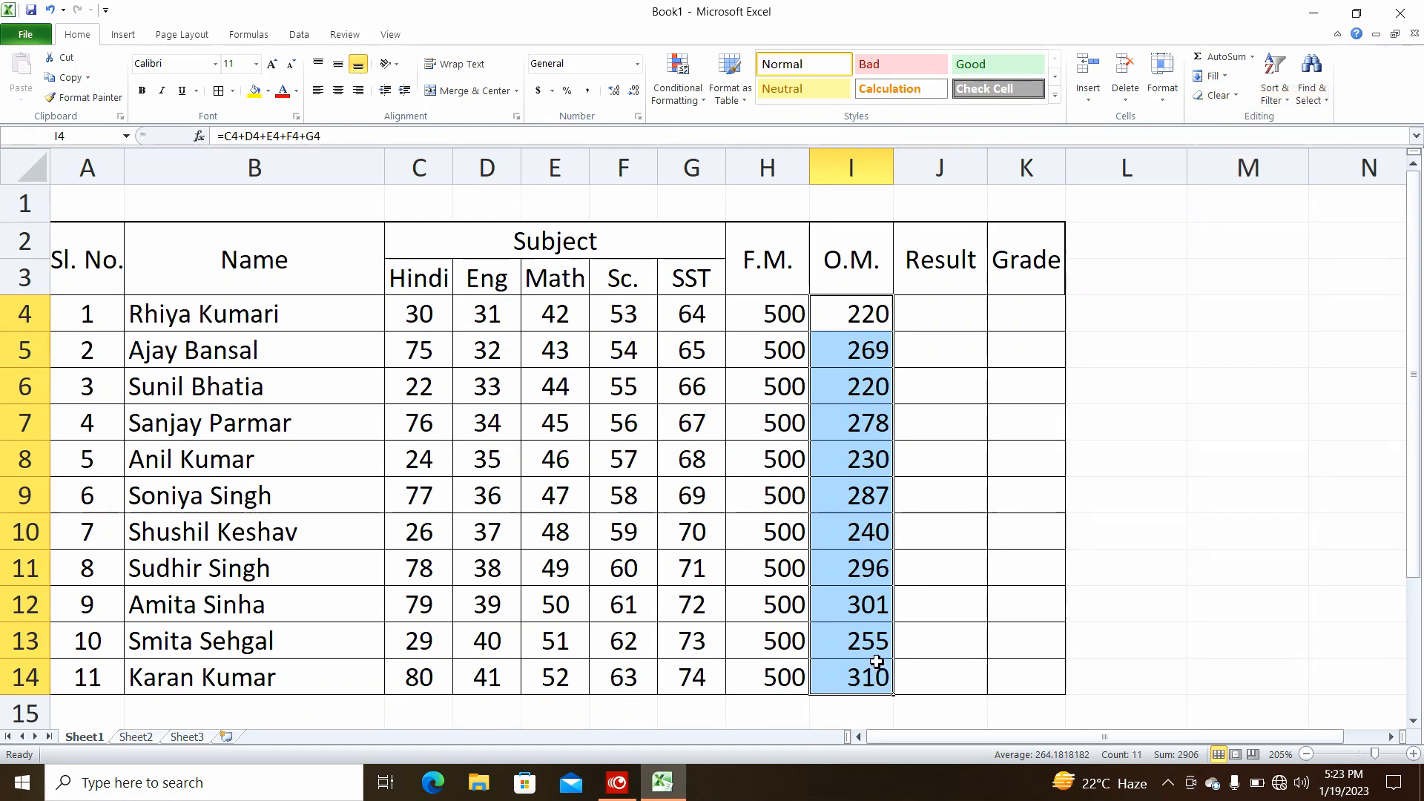
Step: Center the contents of the F.M. and O.M. columns H and I horizontally
left_click(779, 170)
left_click_drag(778, 170, 844, 168)
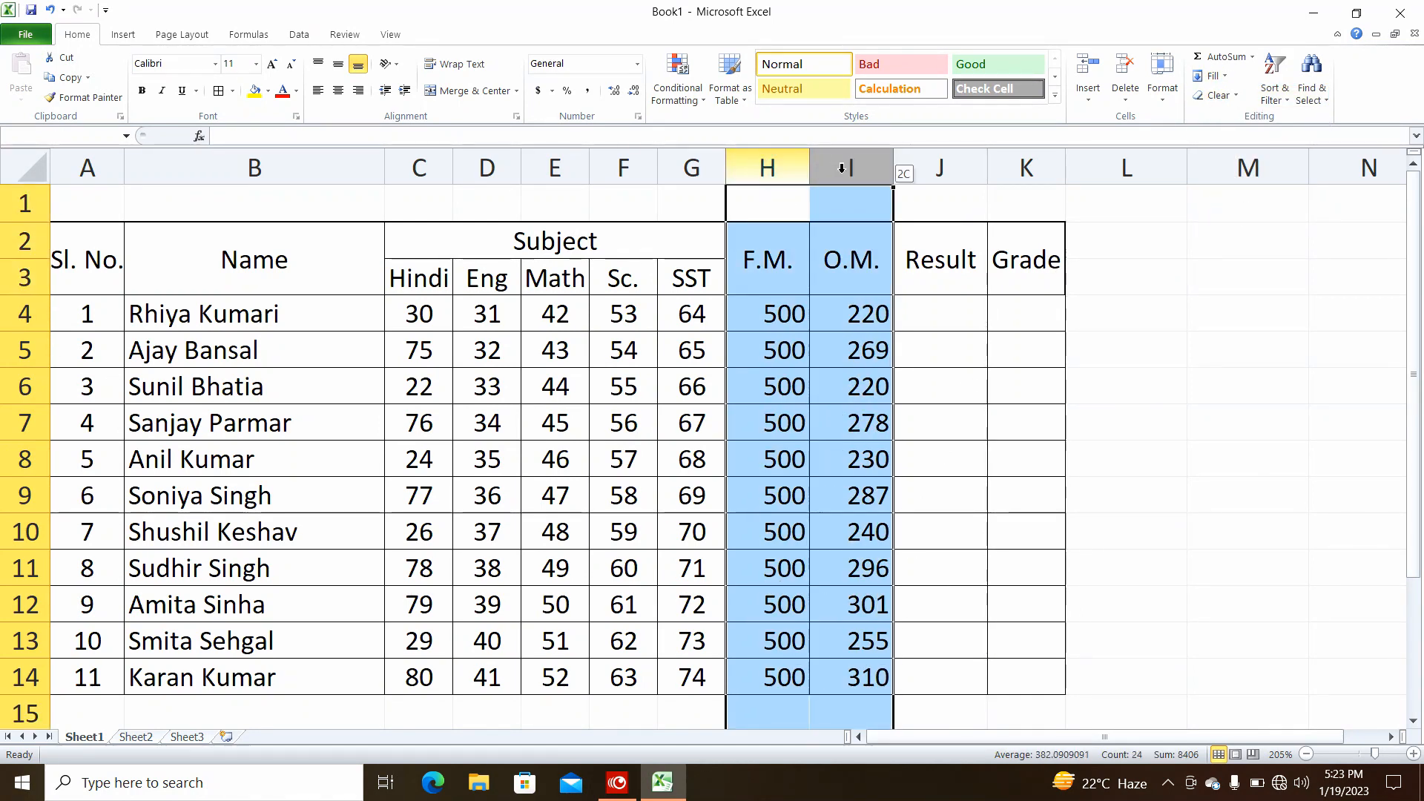
left_click(338, 91)
left_click(851, 497)
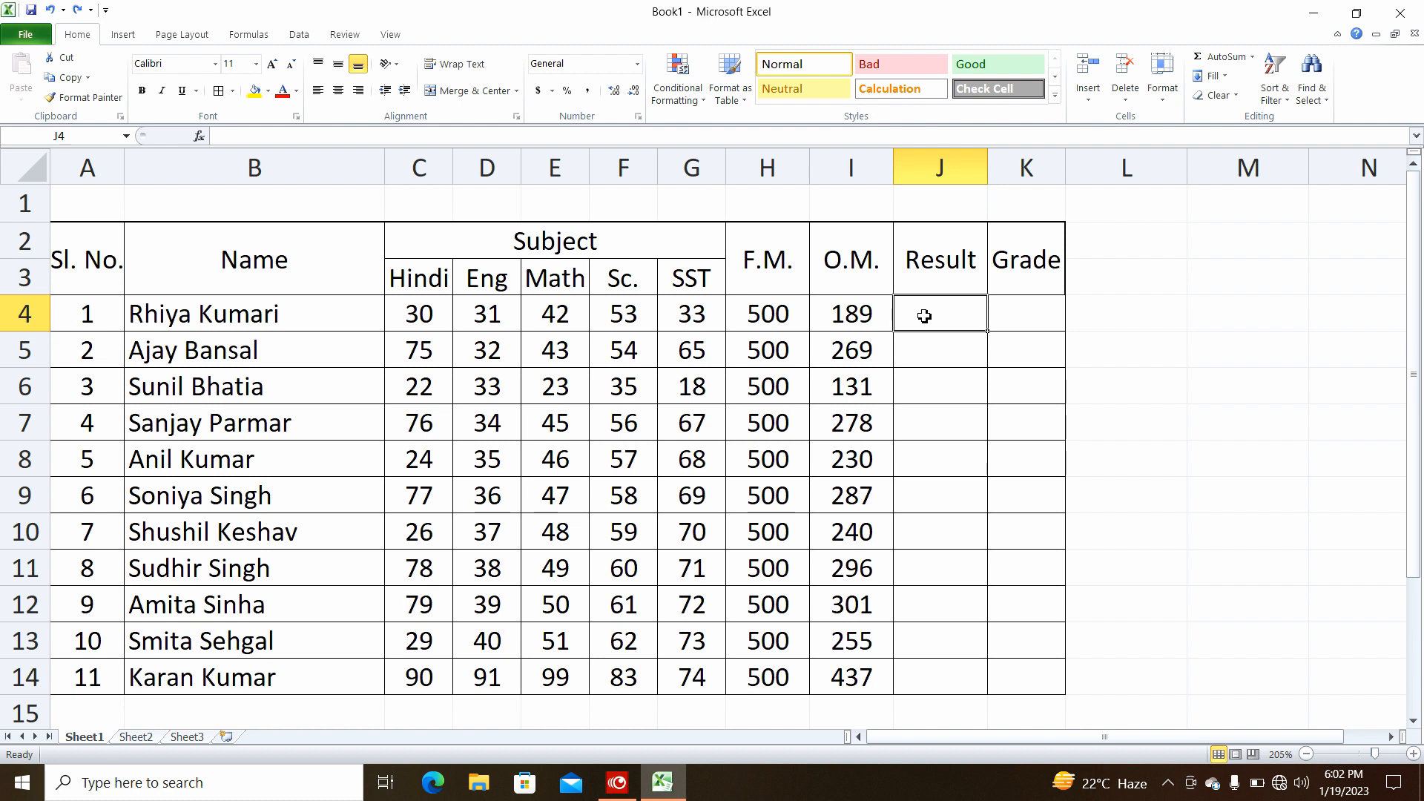
Step: Start an IF formula in J4 that returns "First" when the obtained marks in I4 are greater than 300
type("=")
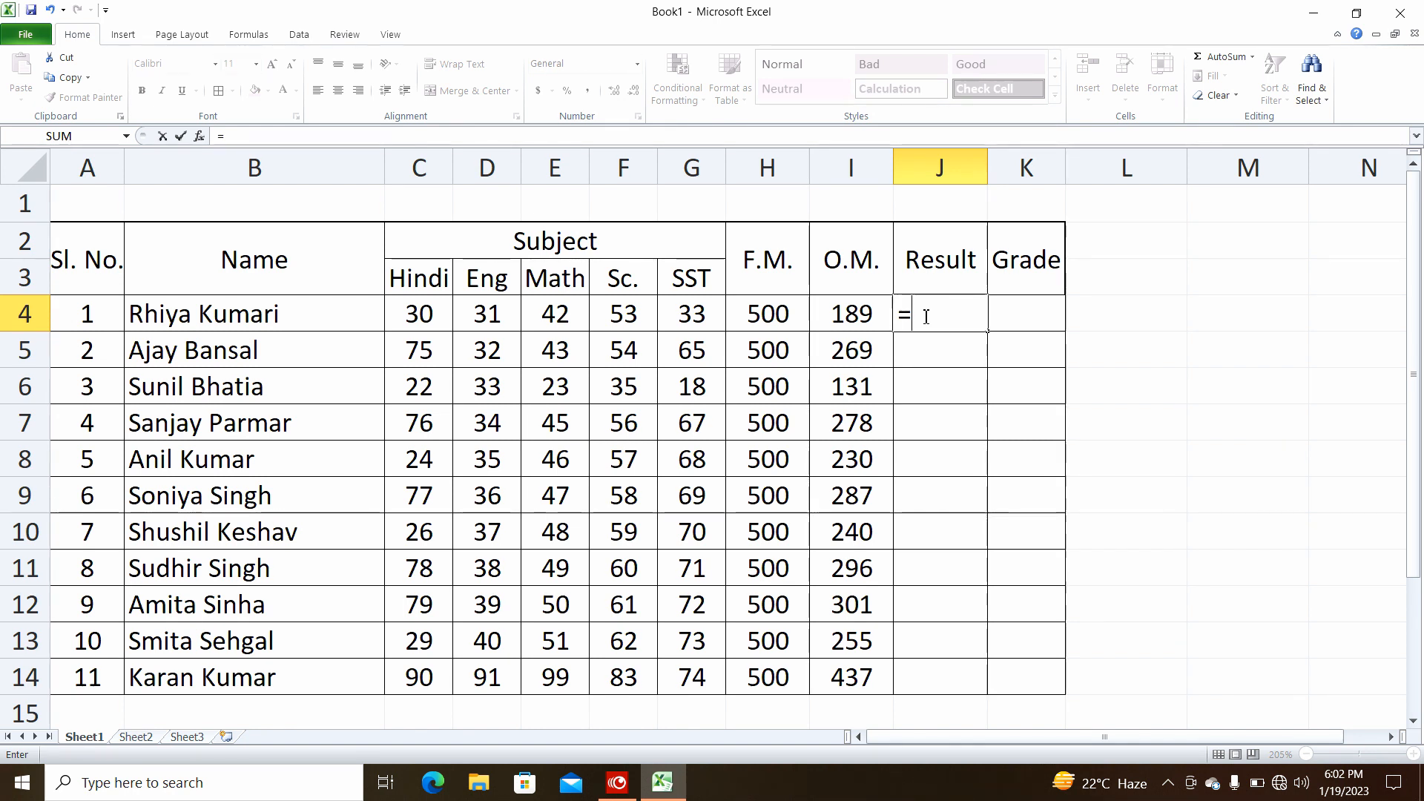
type("if")
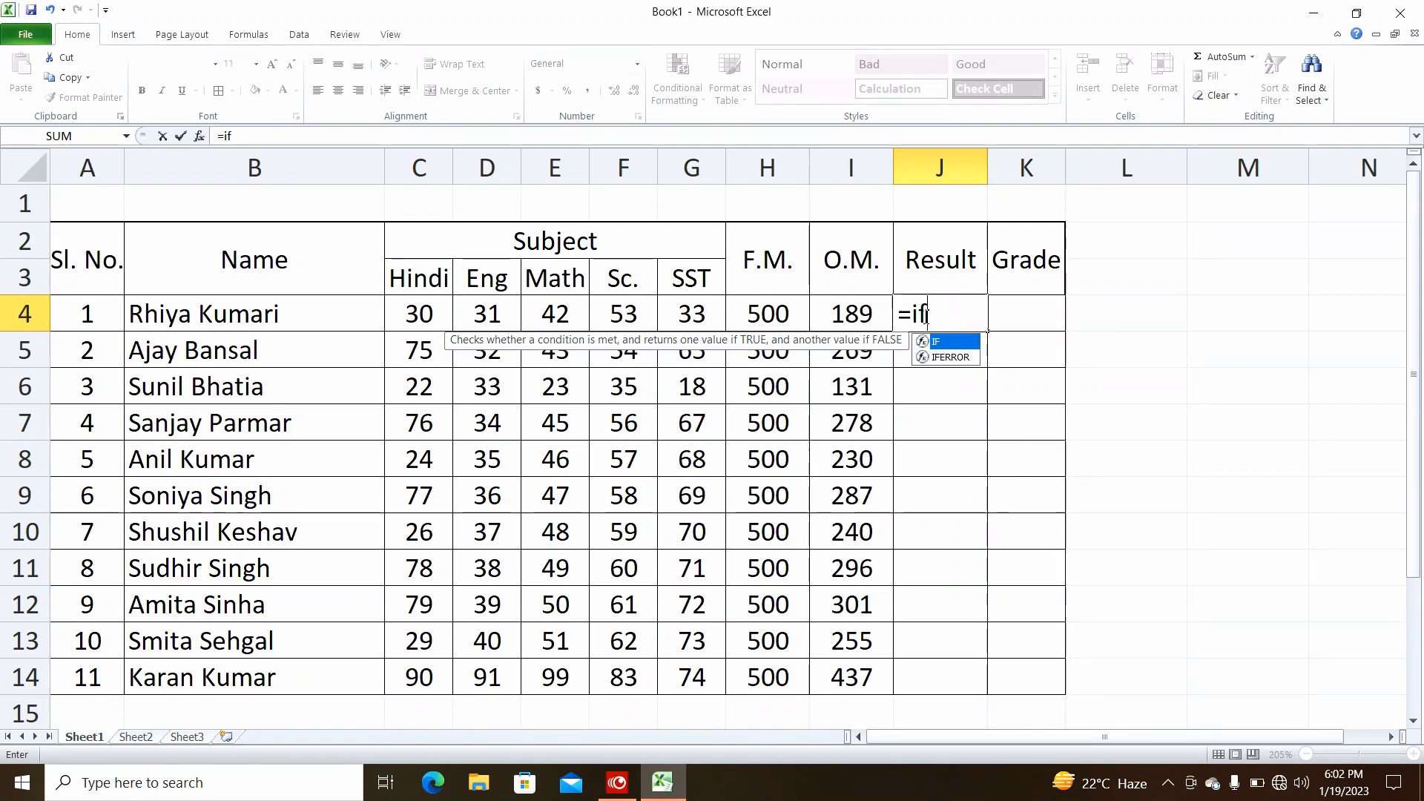
key("Tab")
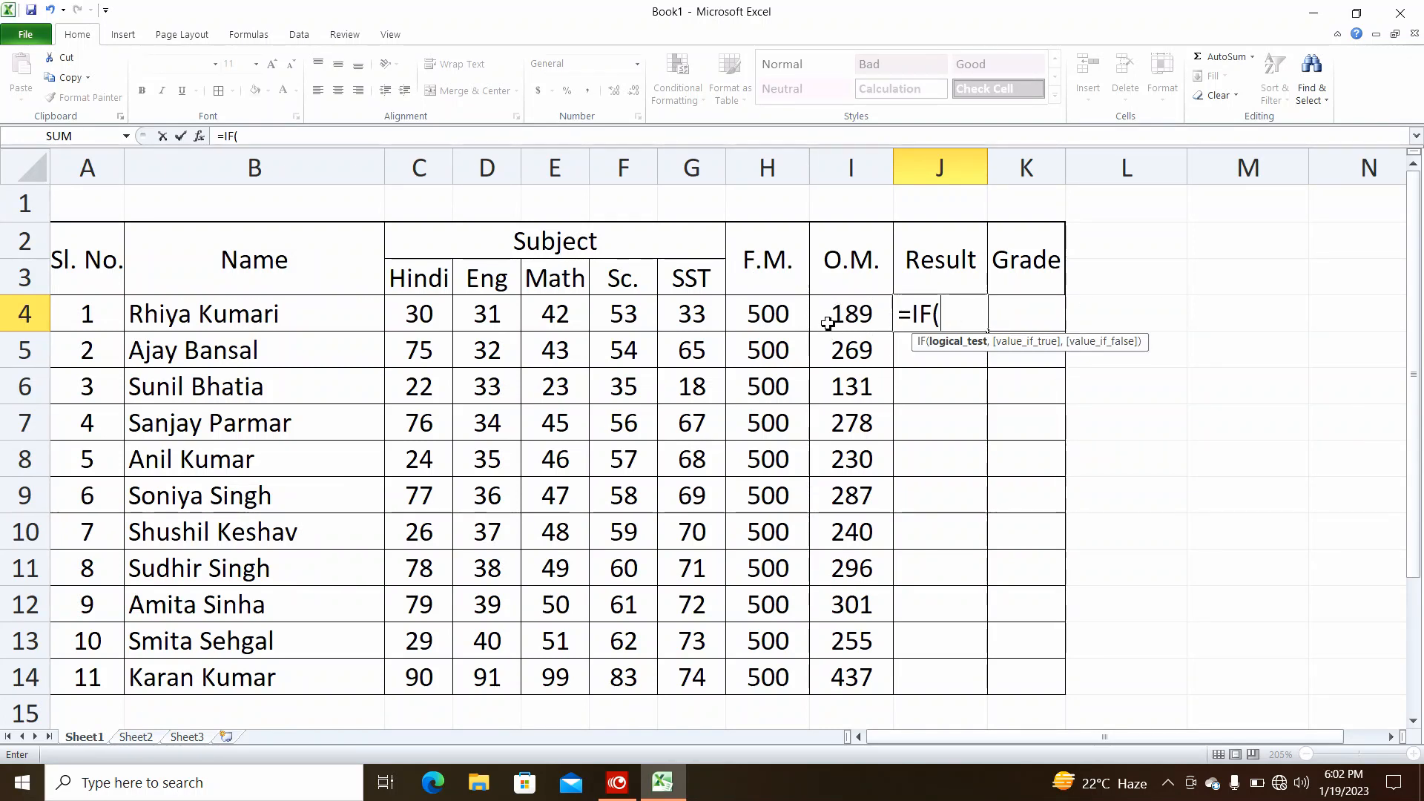
left_click(850, 316)
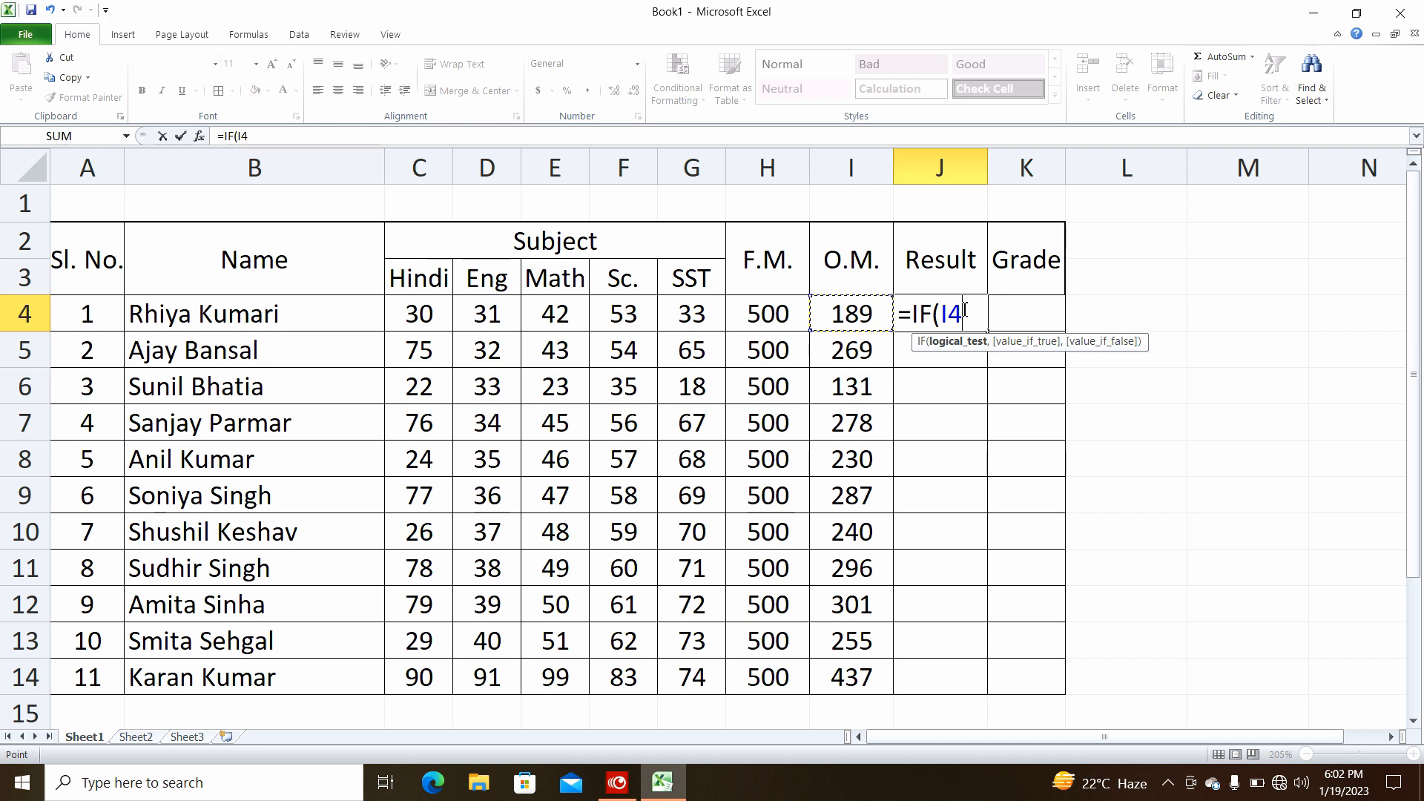
type(">")
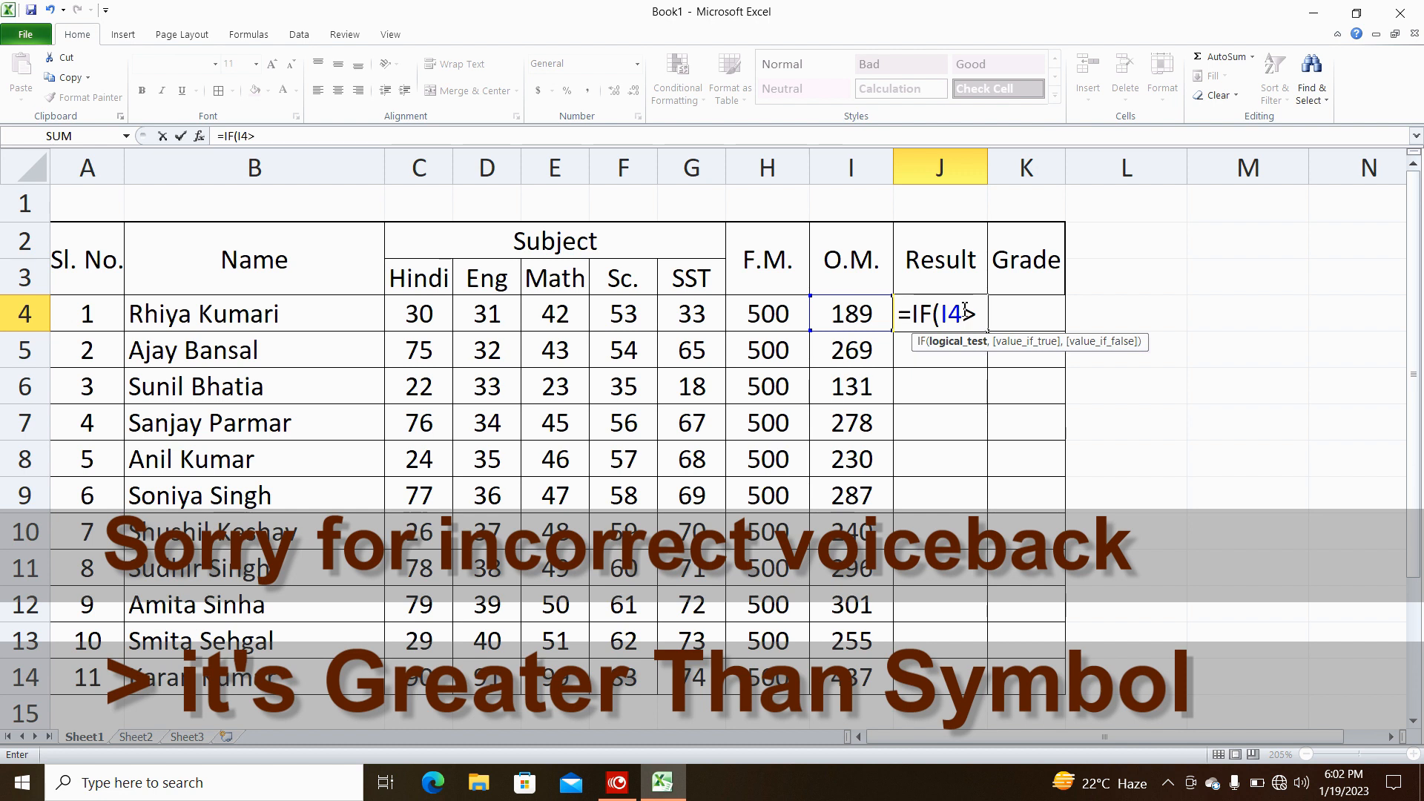
type("300")
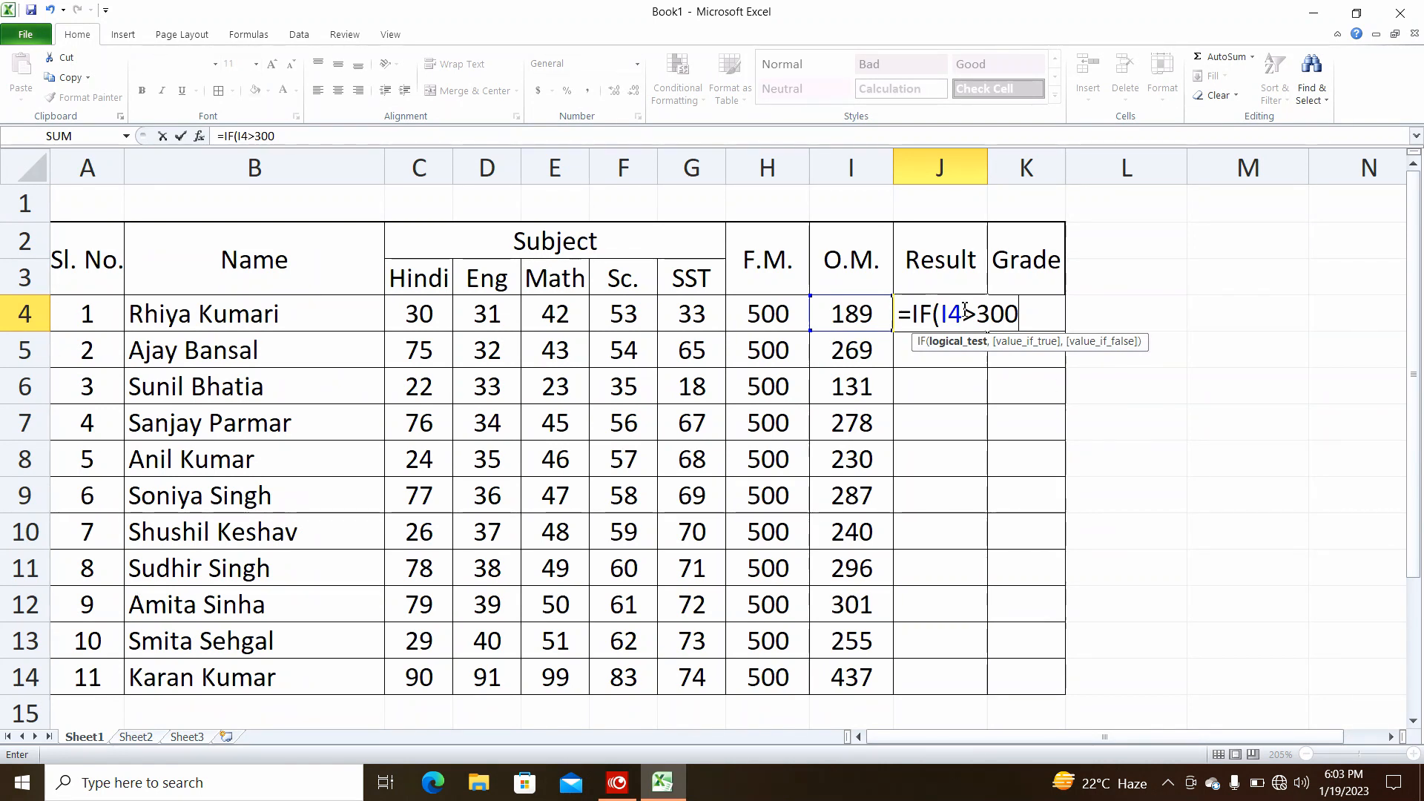
type(",")
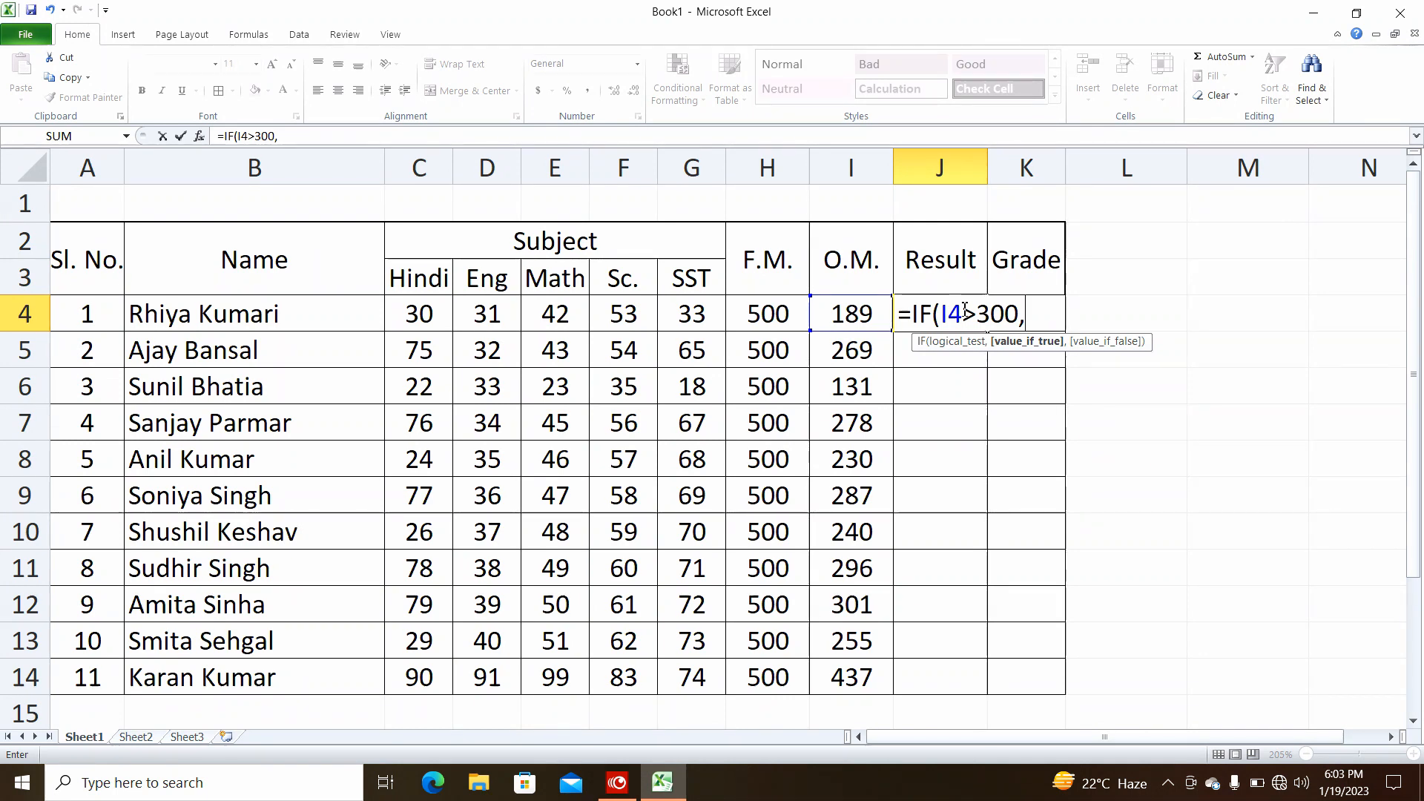
type("\"")
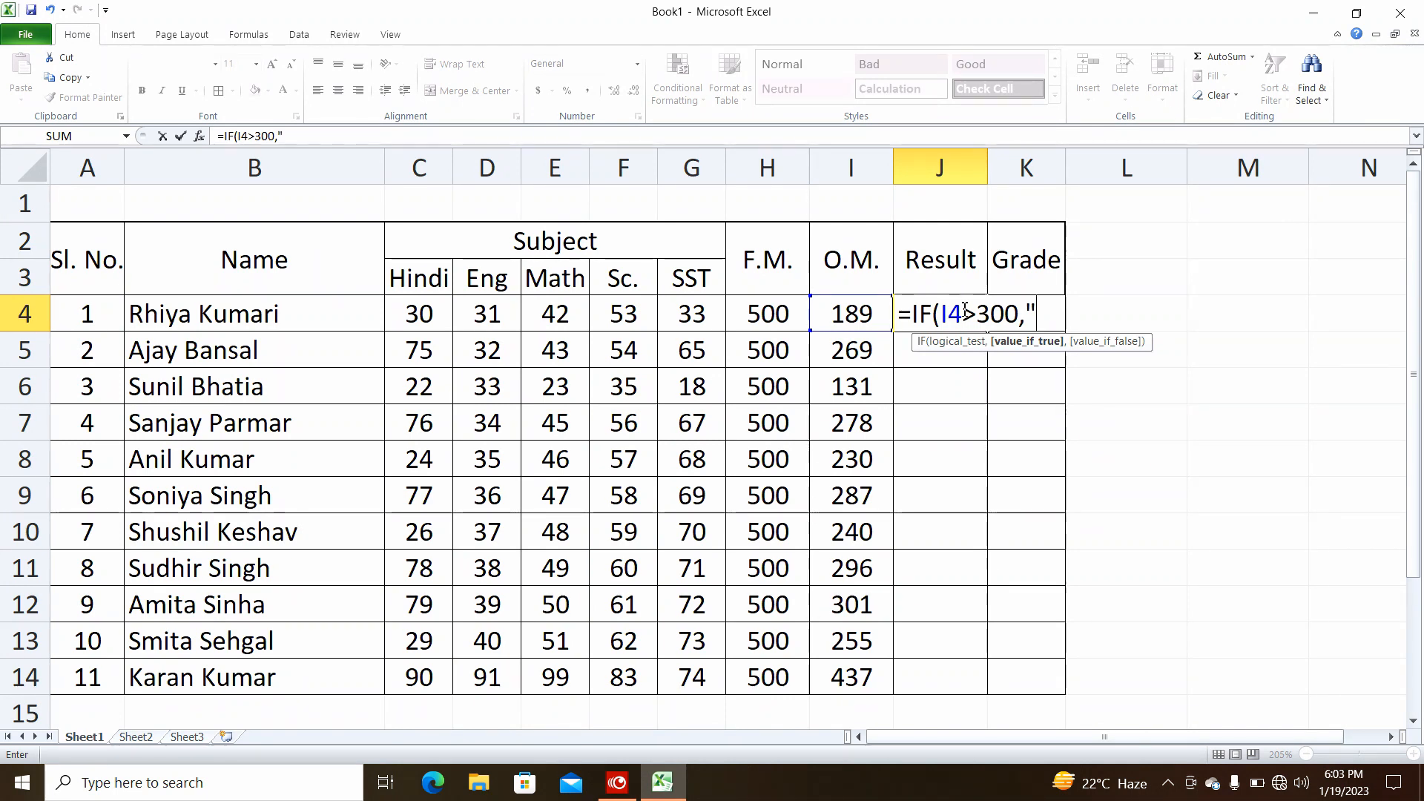
type("First\"")
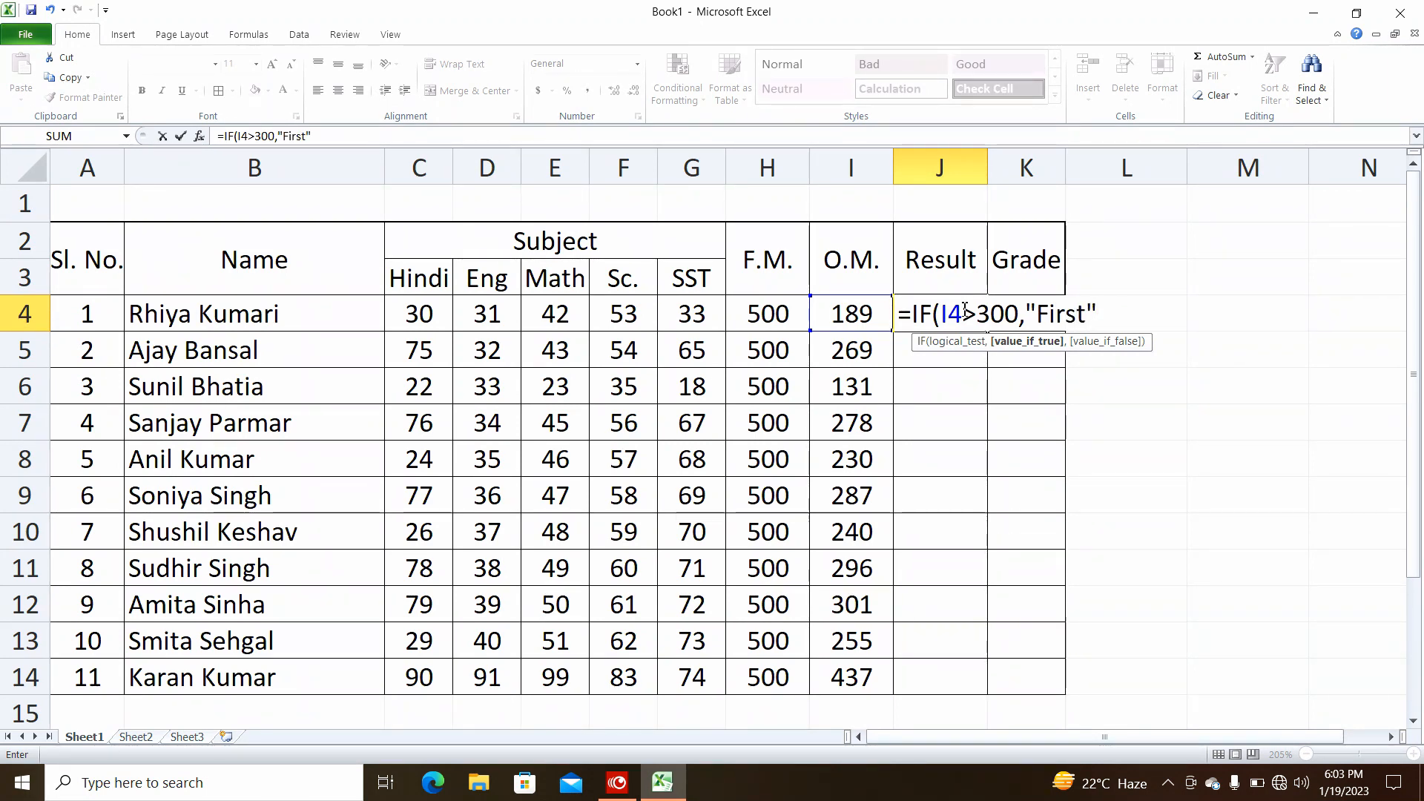
type(",")
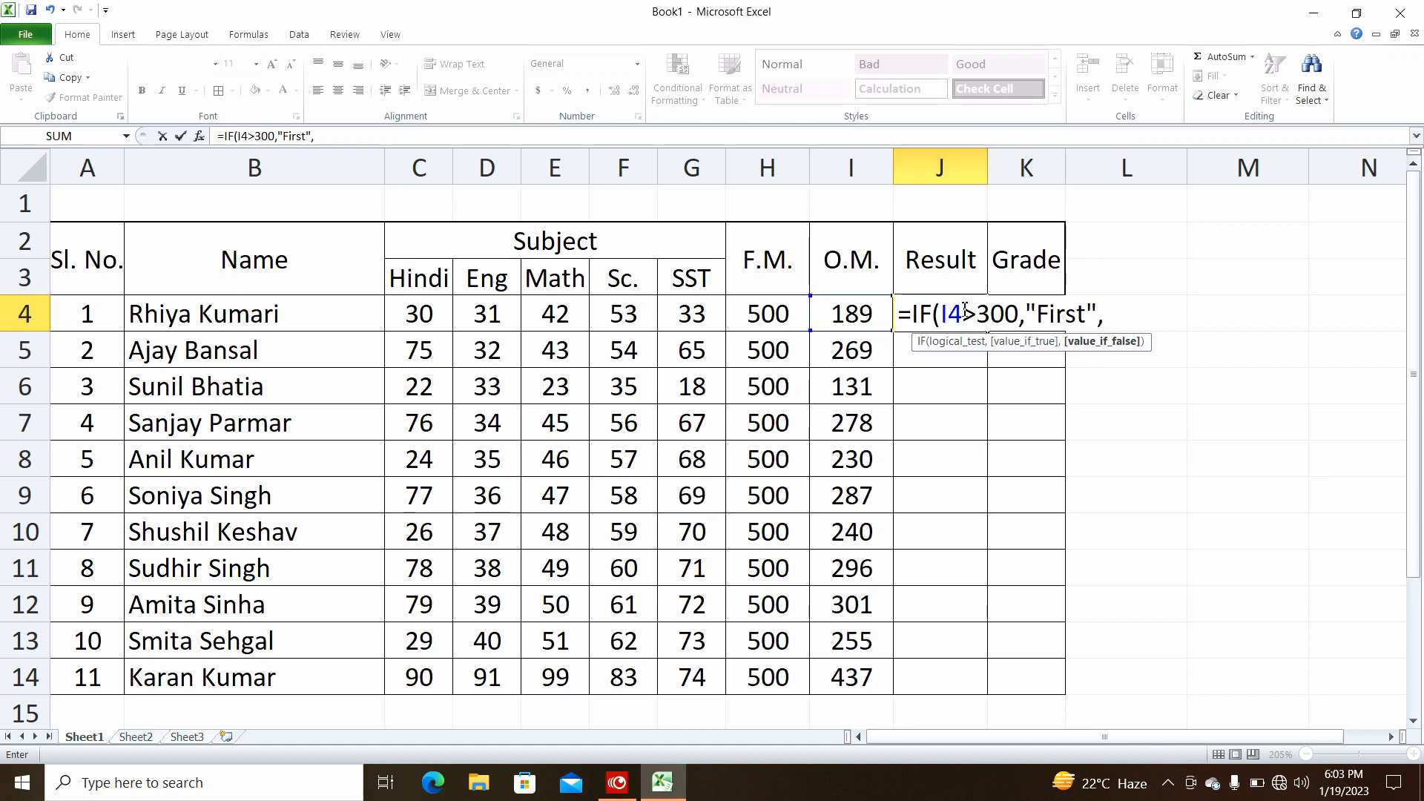
Step: Nest a second IF in the J4 formula that returns "Second" when I4 is greater than 225
type("if")
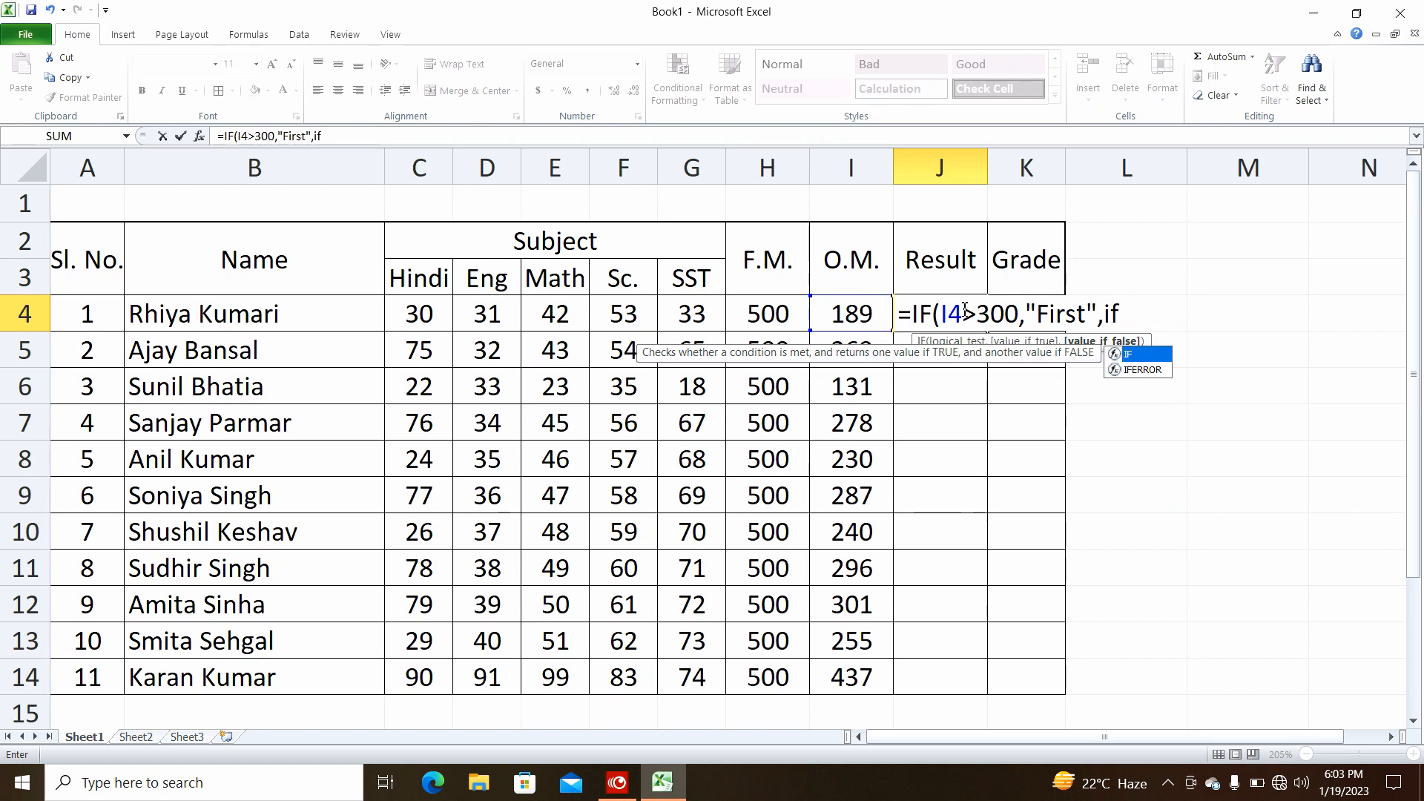
key("Tab")
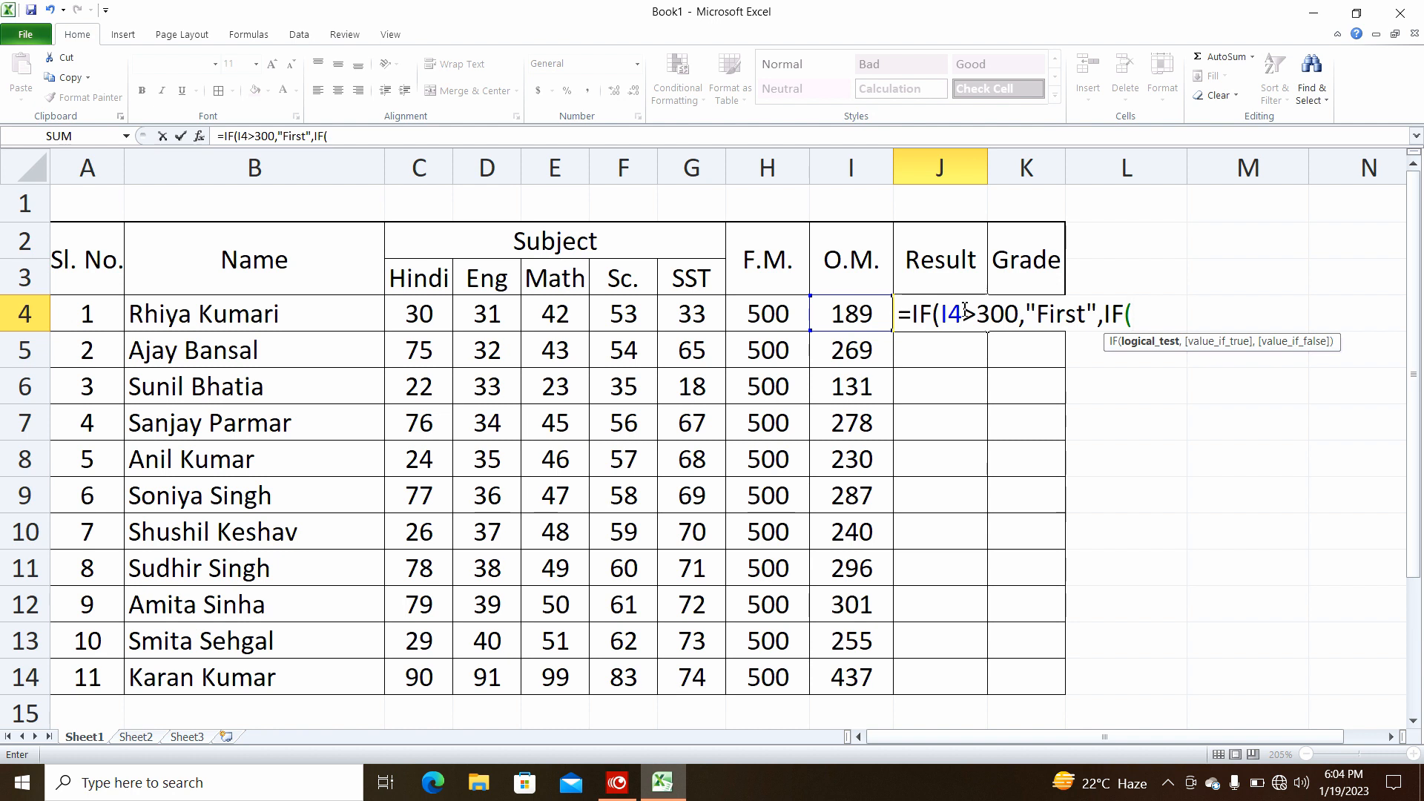
type("i4>")
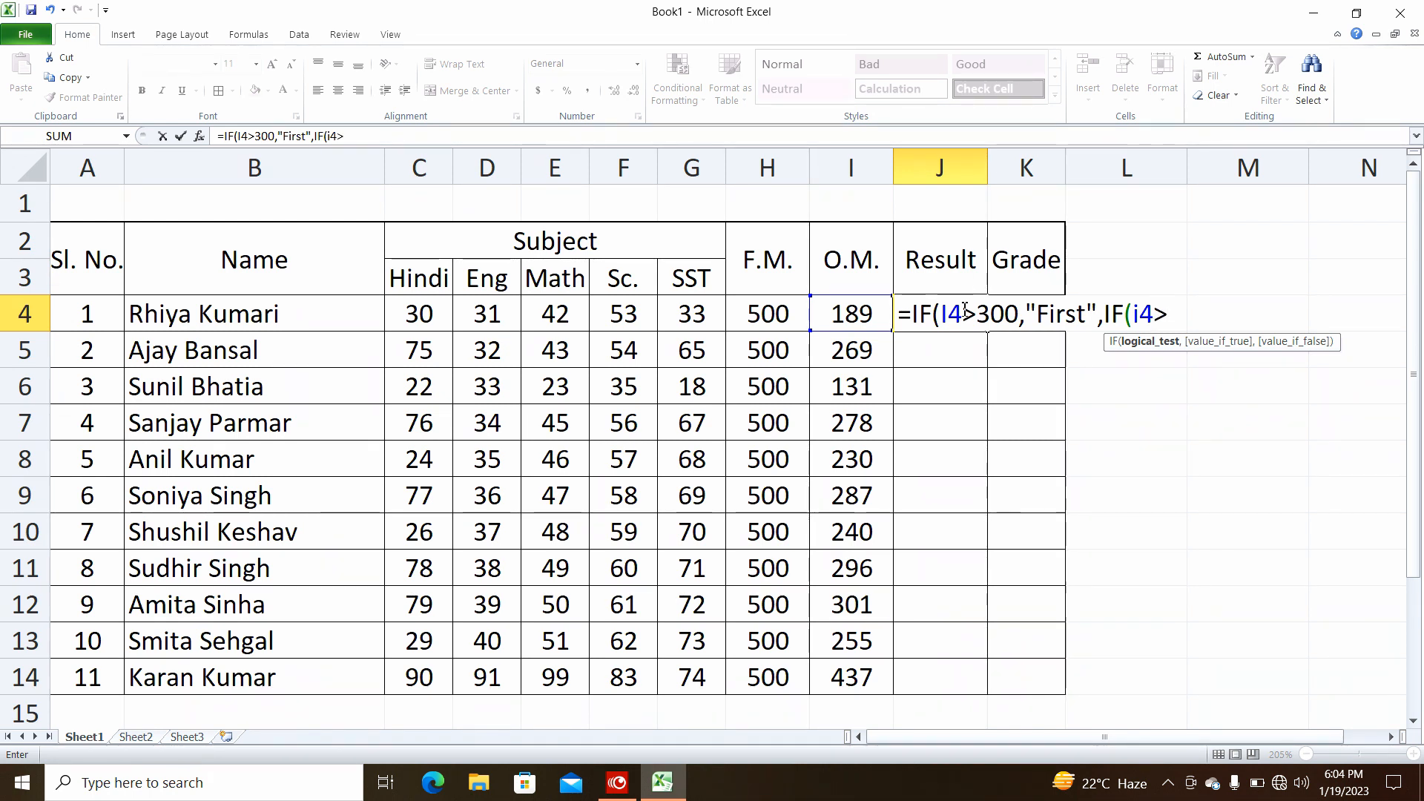
type("225")
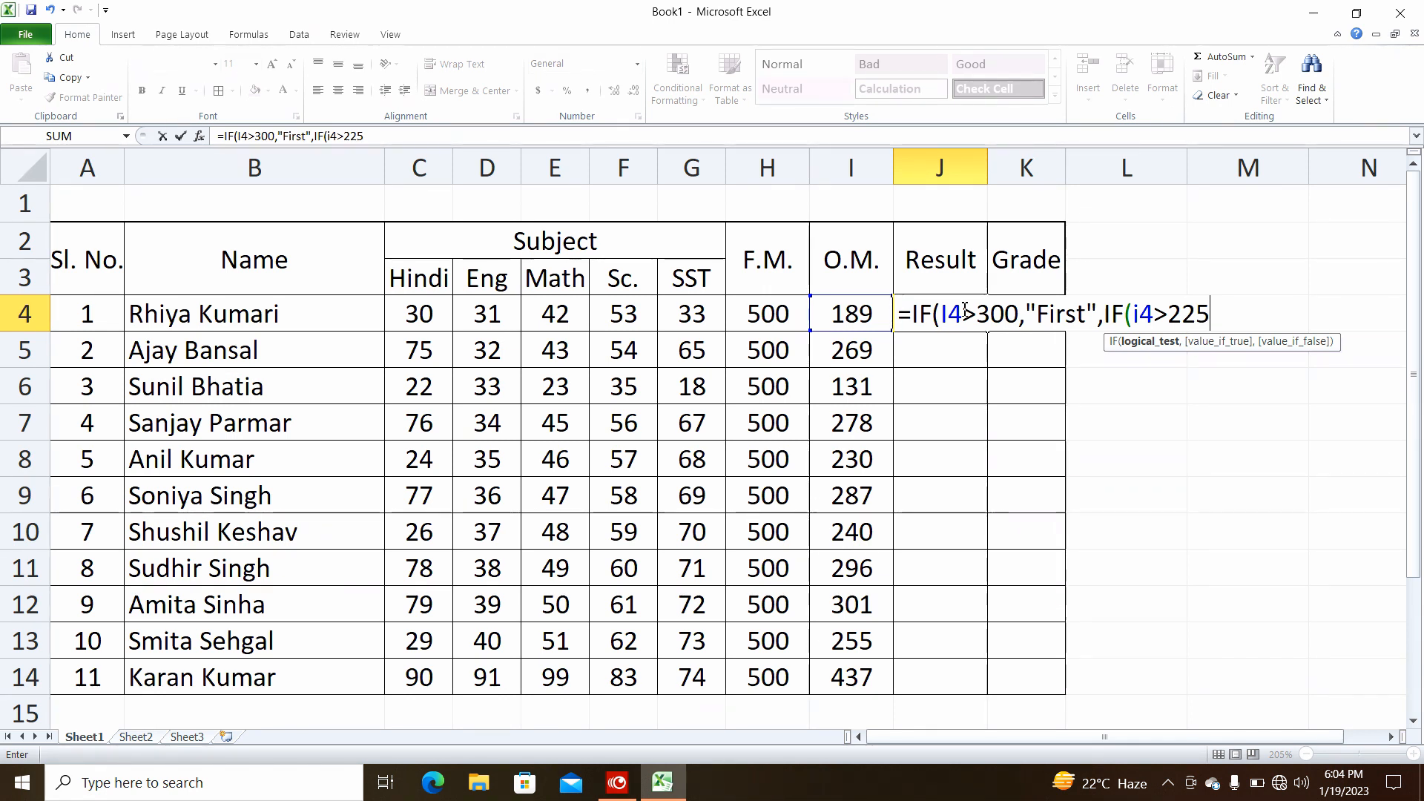
type(",")
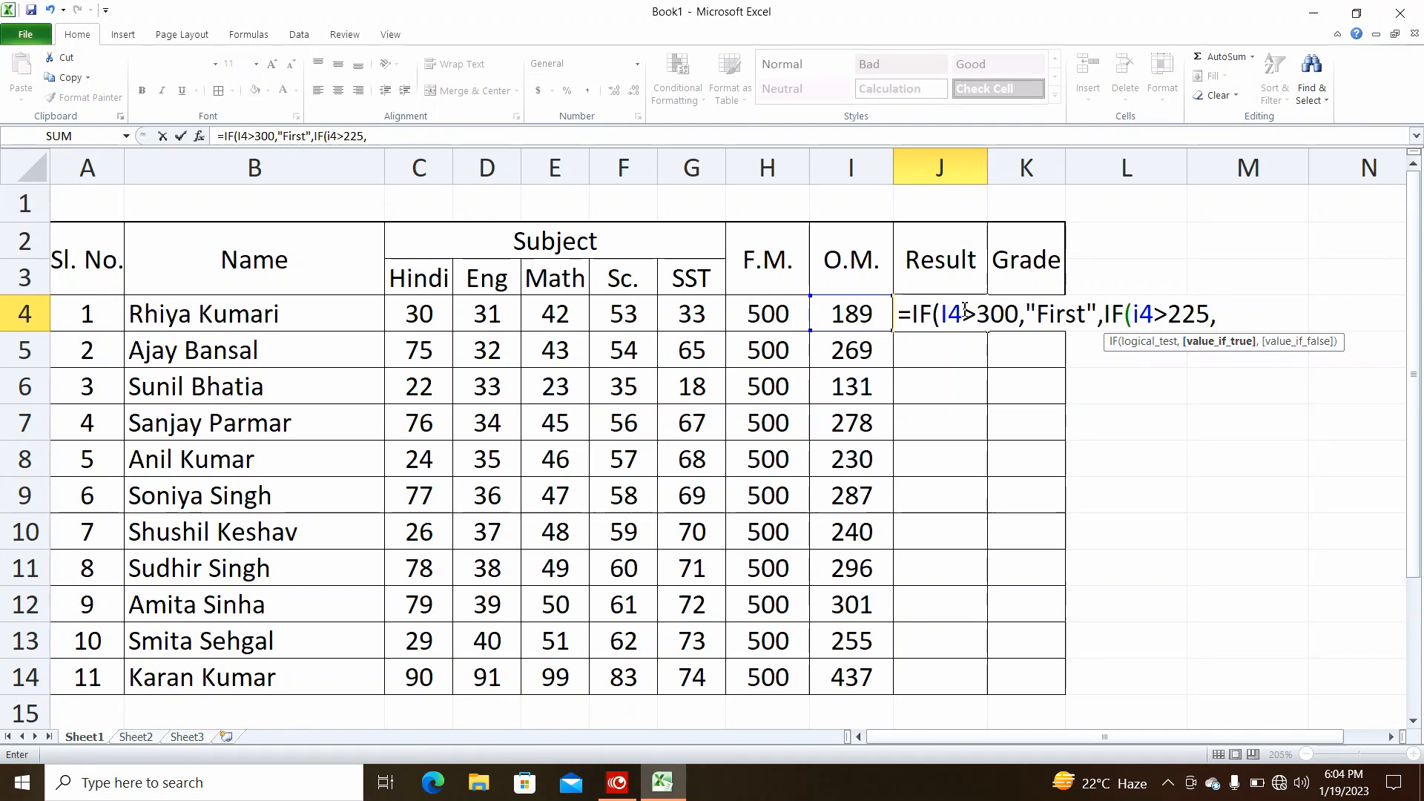
type("\"")
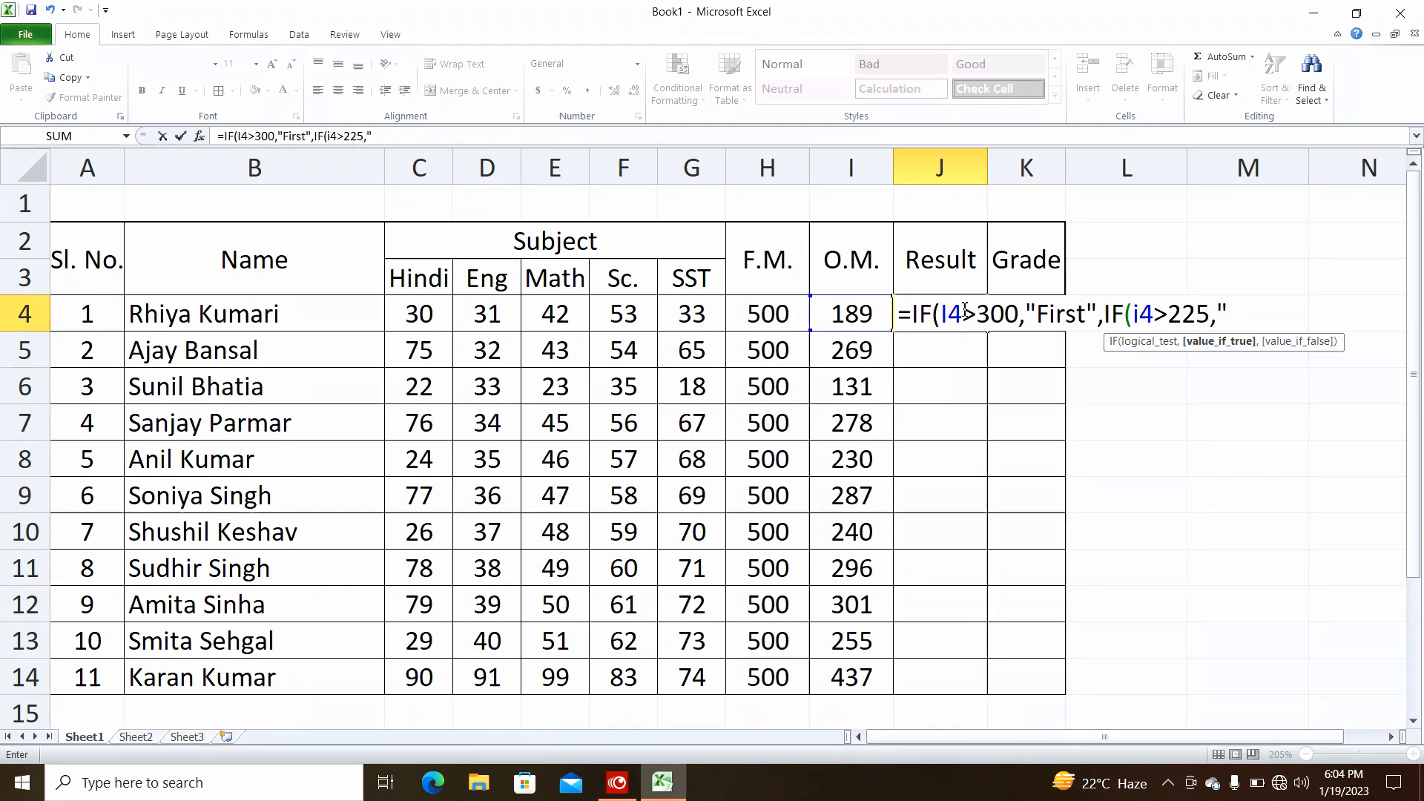
type("Seco")
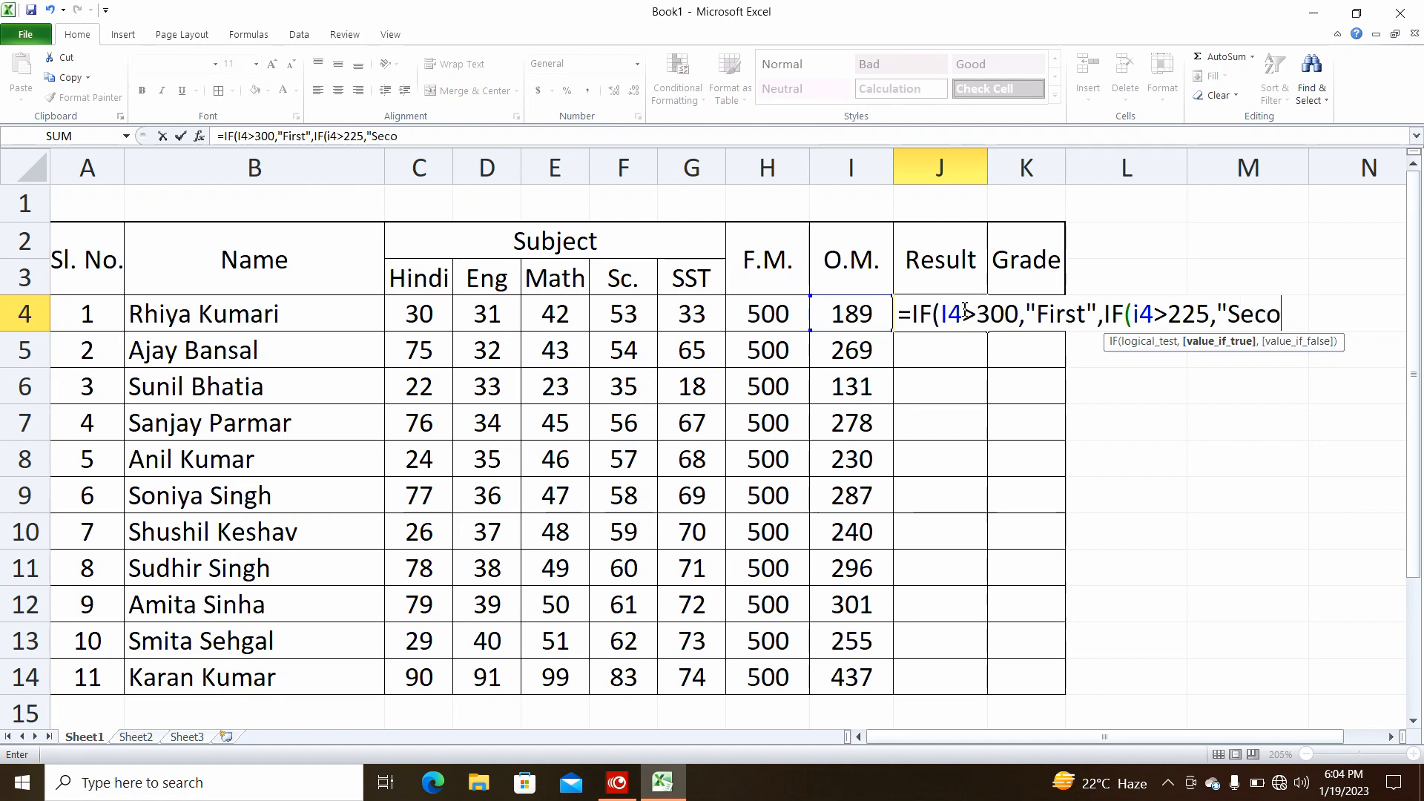
type("nd\"")
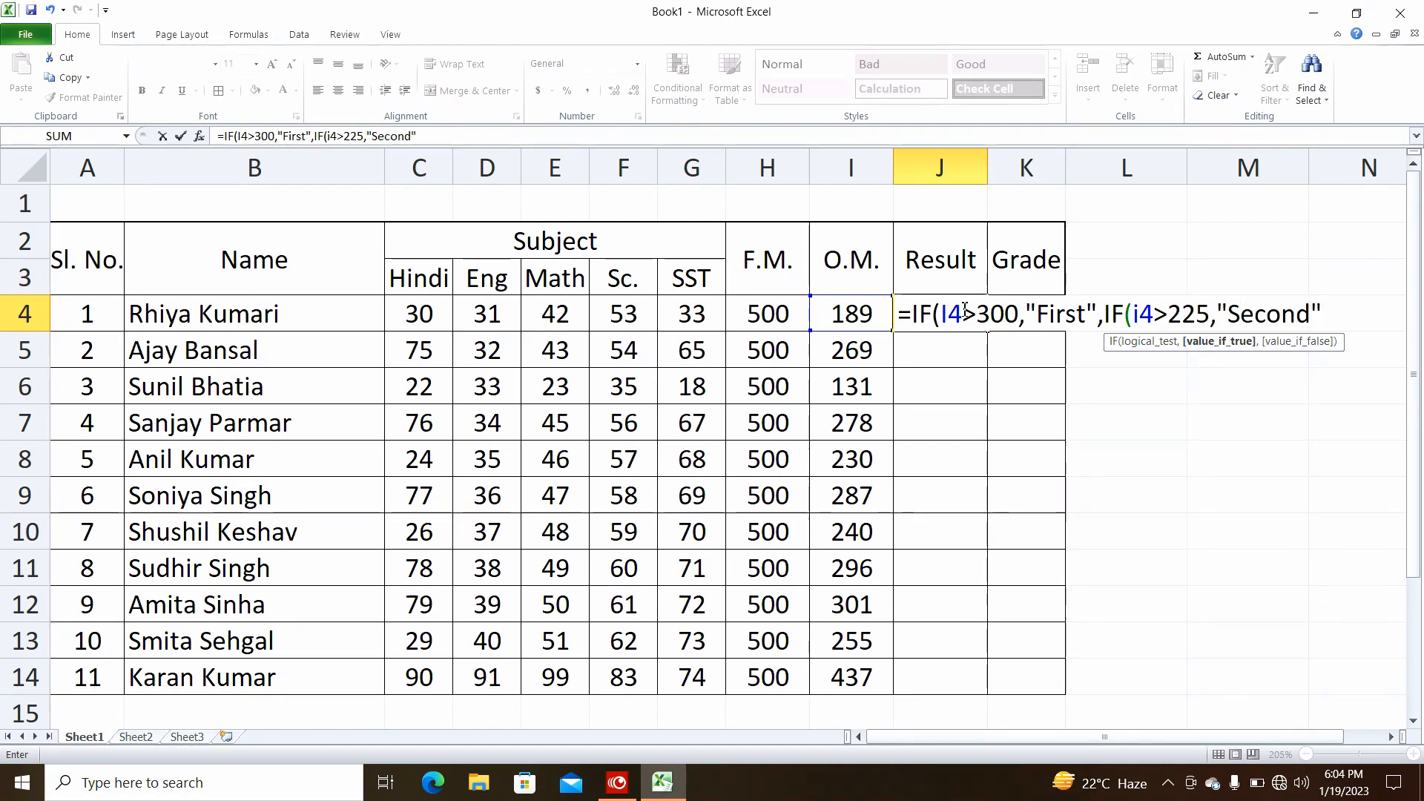
type(",")
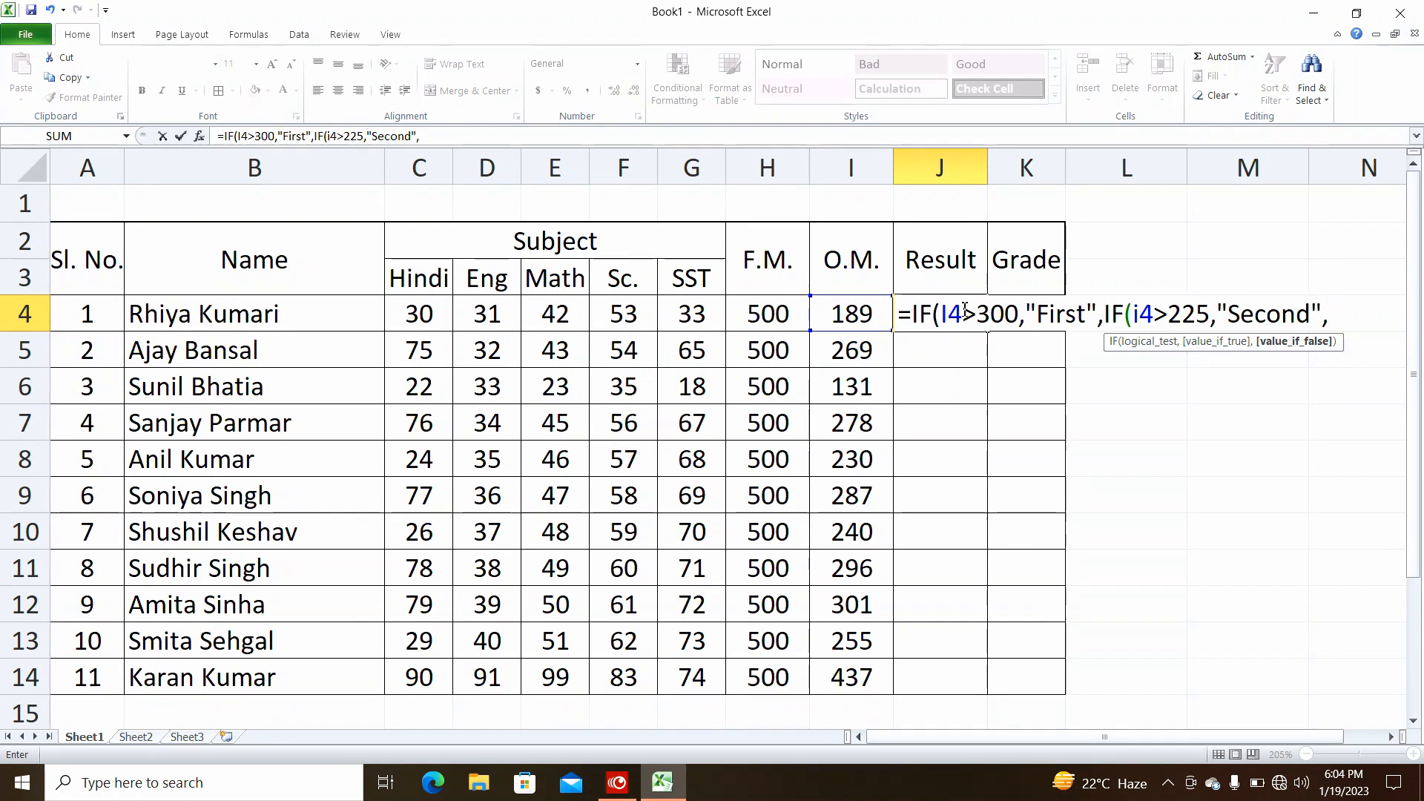
Step: Nest a third IF in the J4 formula that returns "Third" when I4 is greater than 150
type("if")
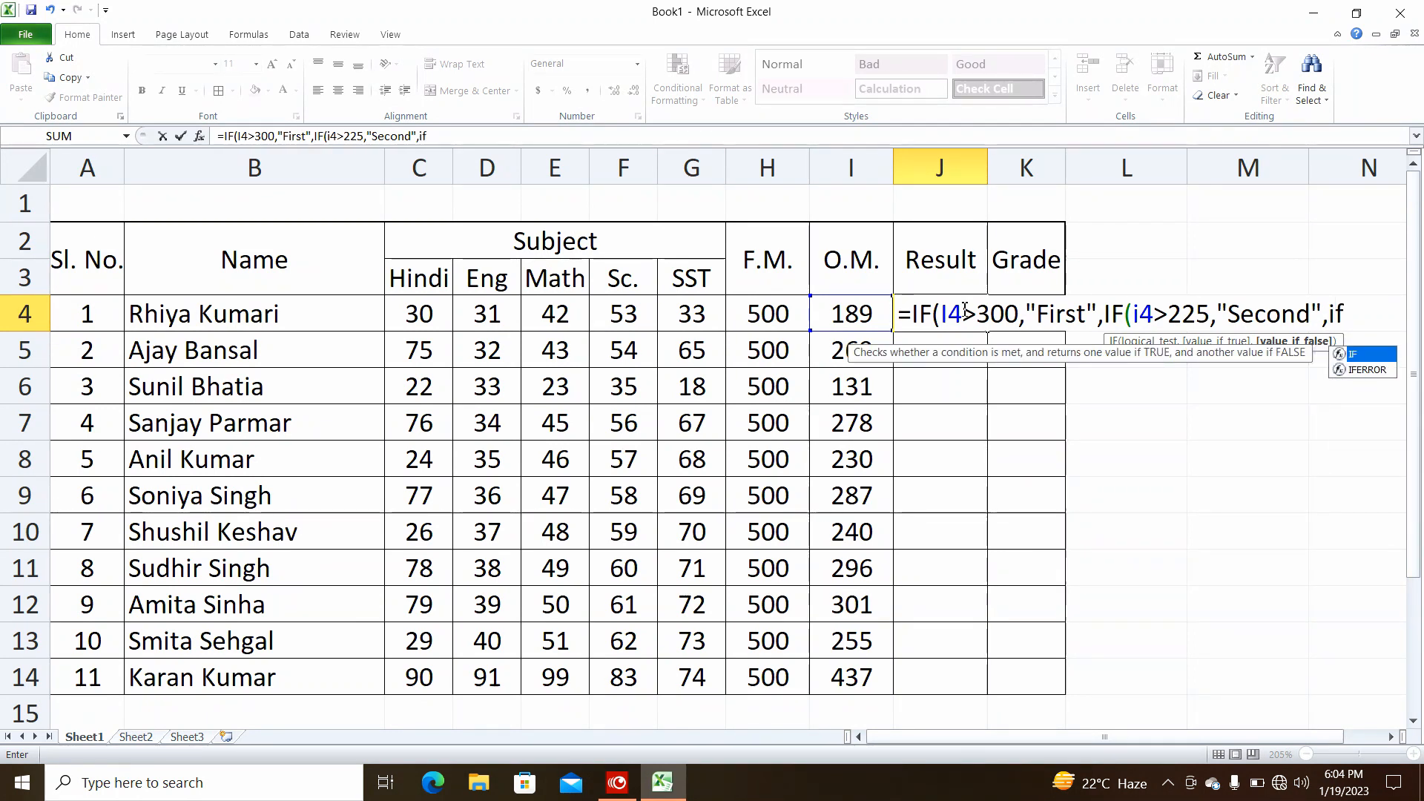
key("Tab")
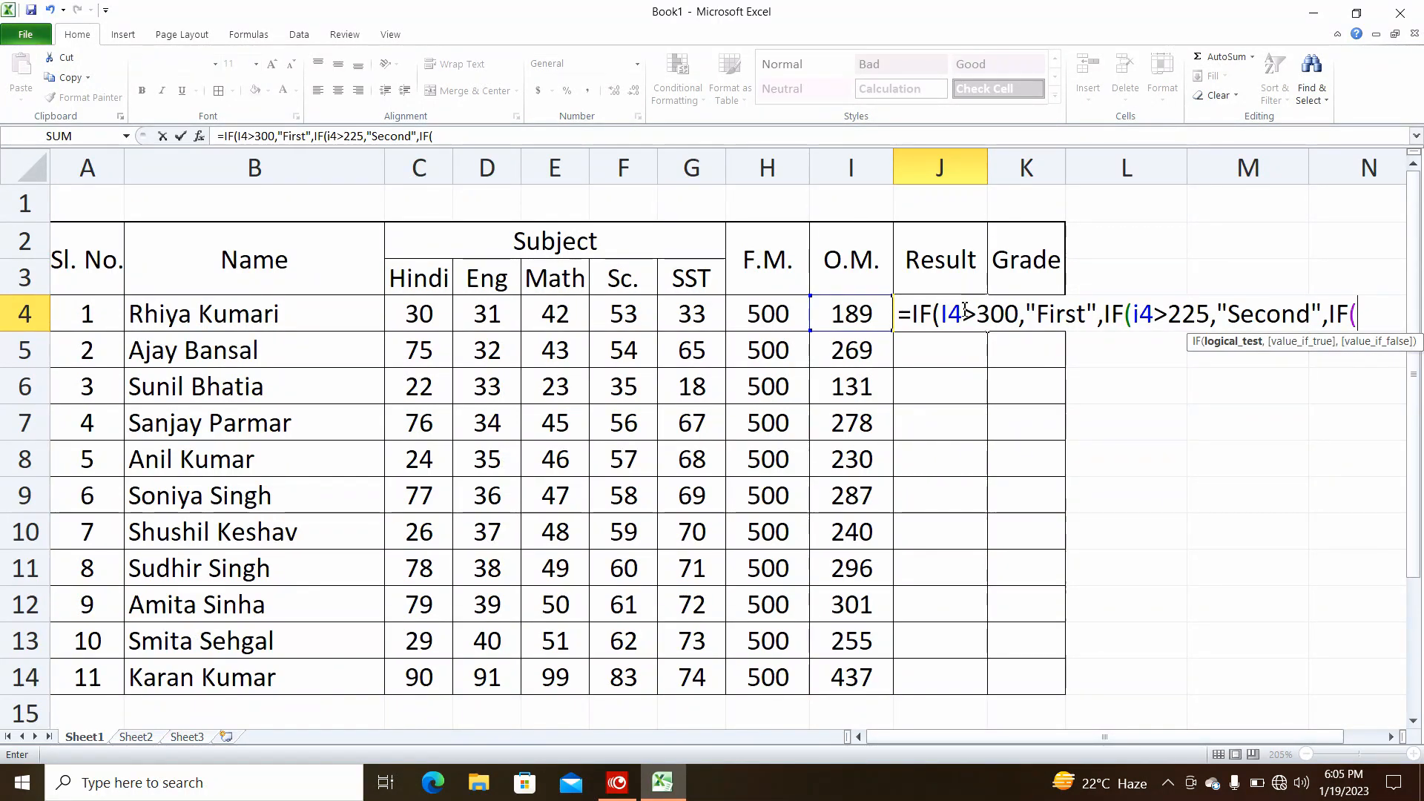
type("i4")
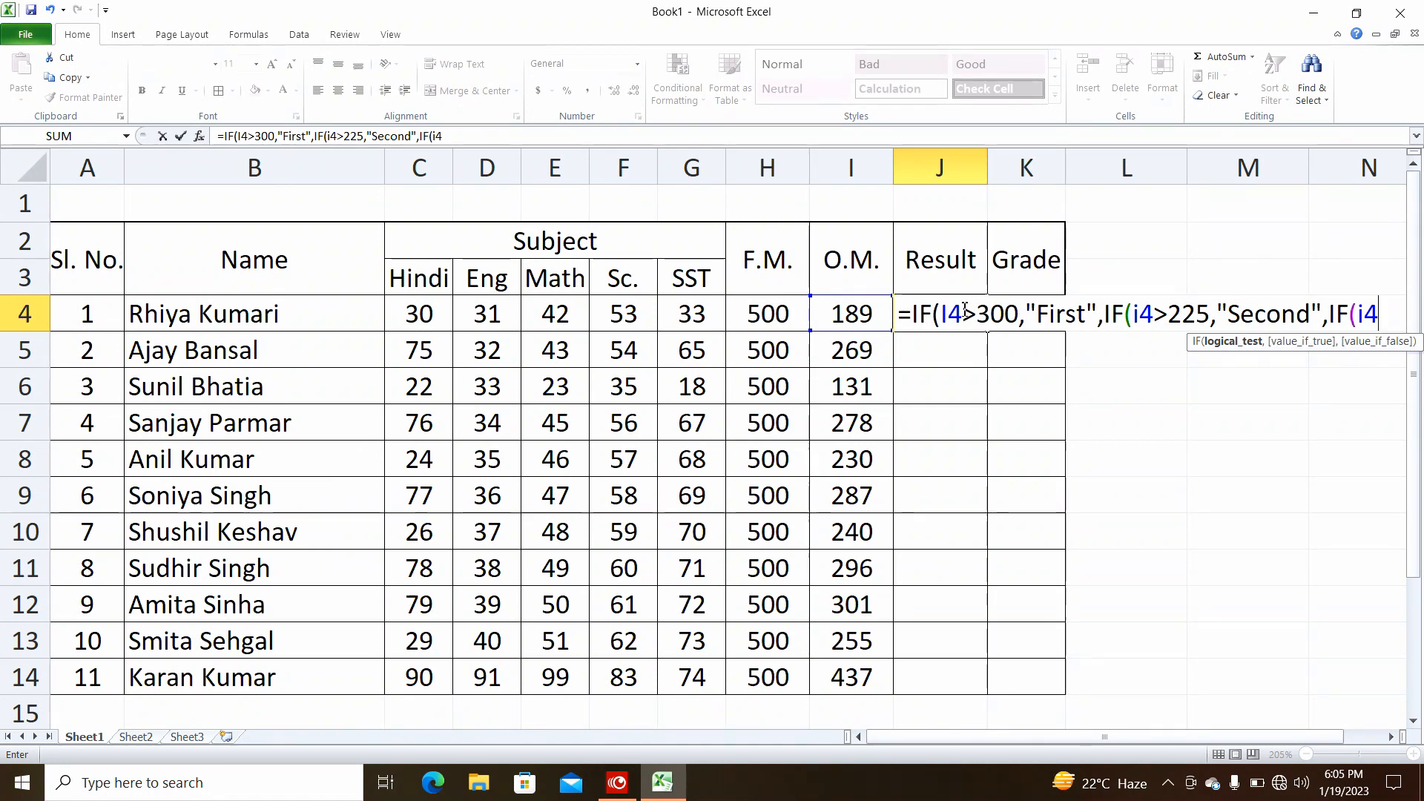
type(">")
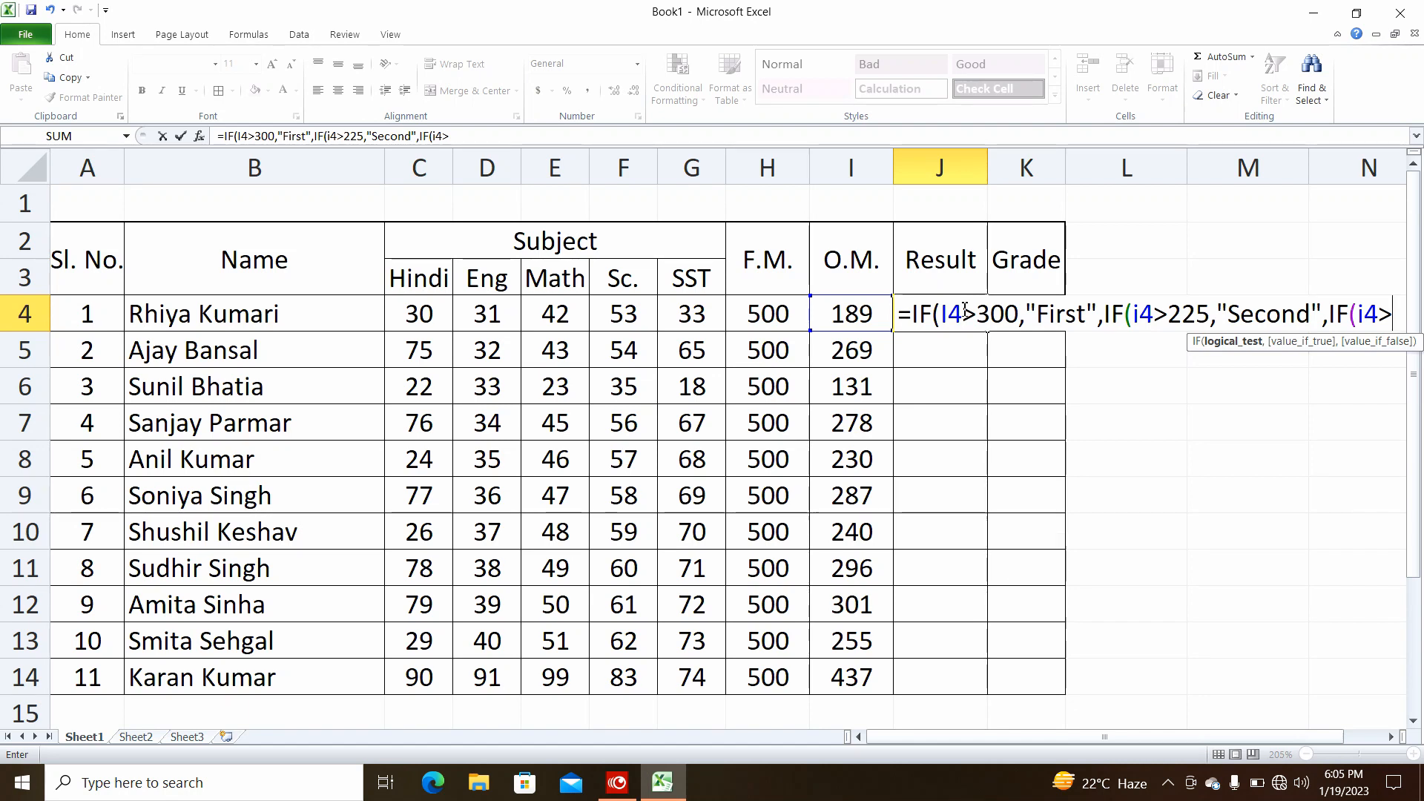
type("150")
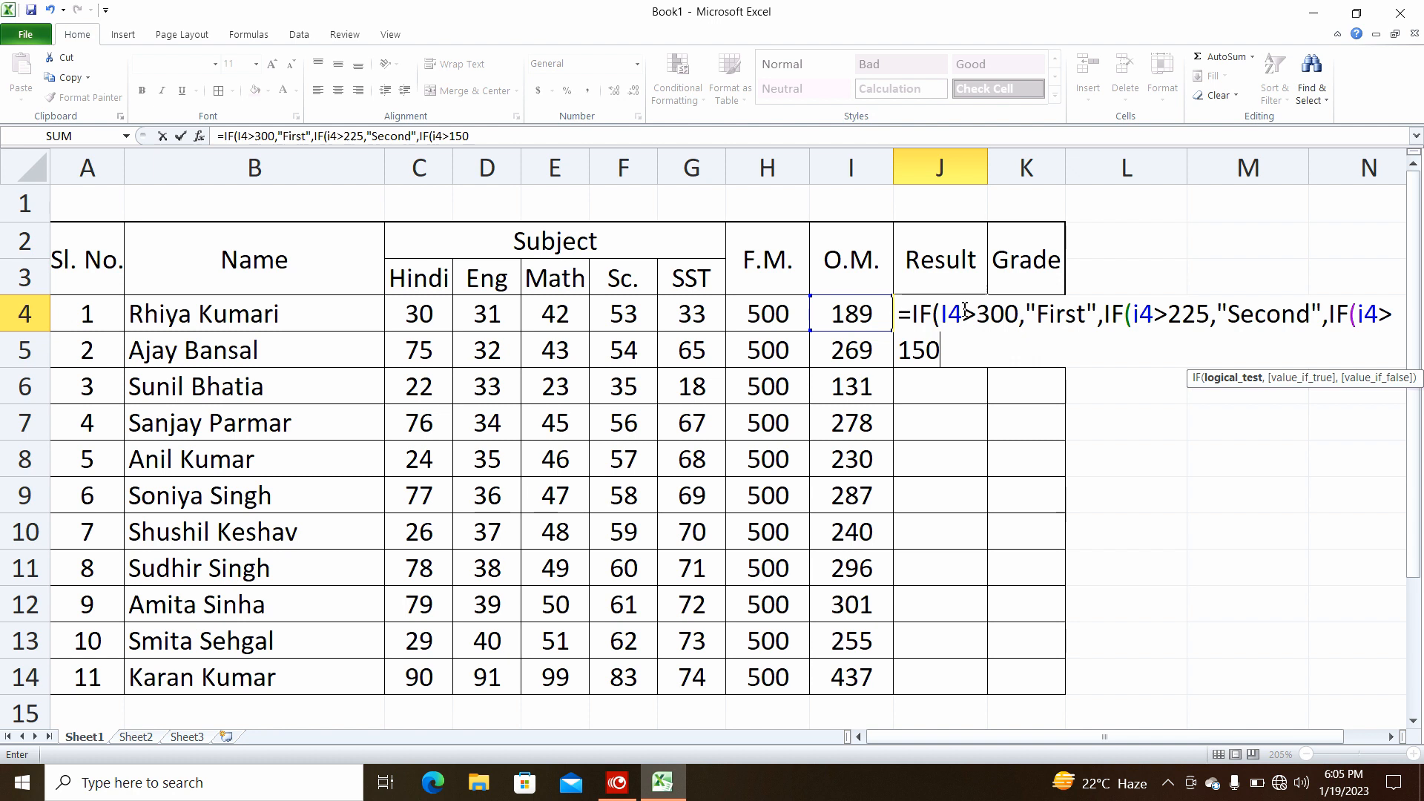
type(",")
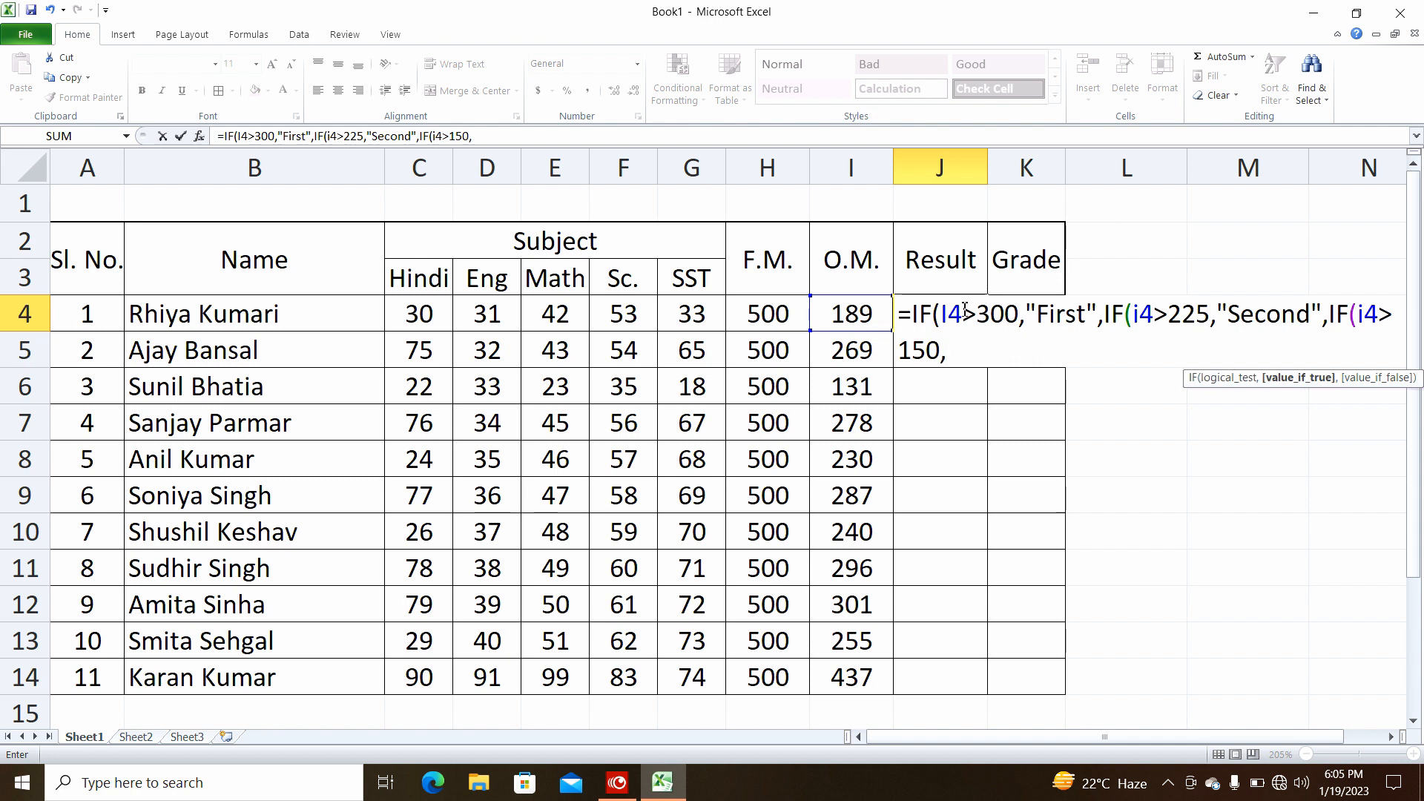
type("\"")
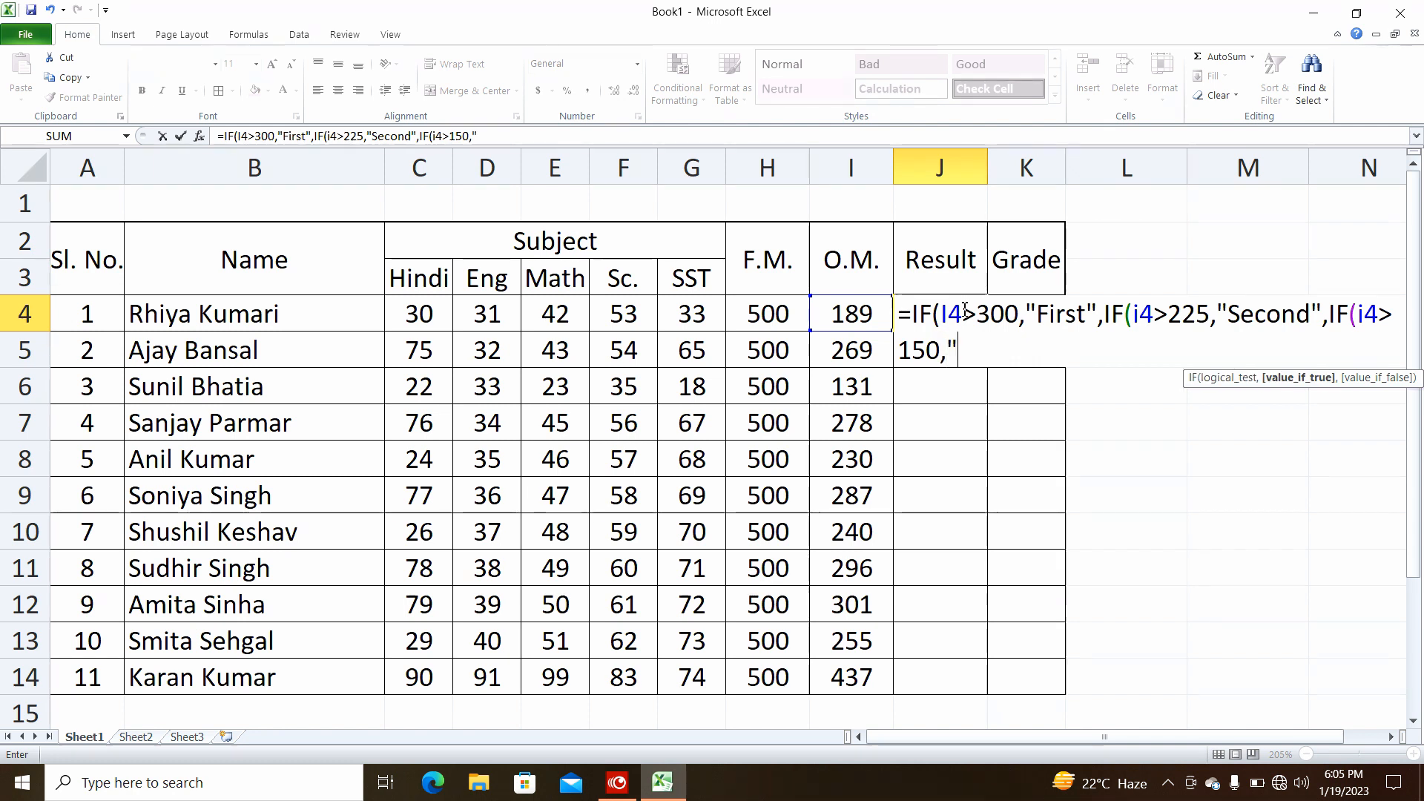
type("Third\"")
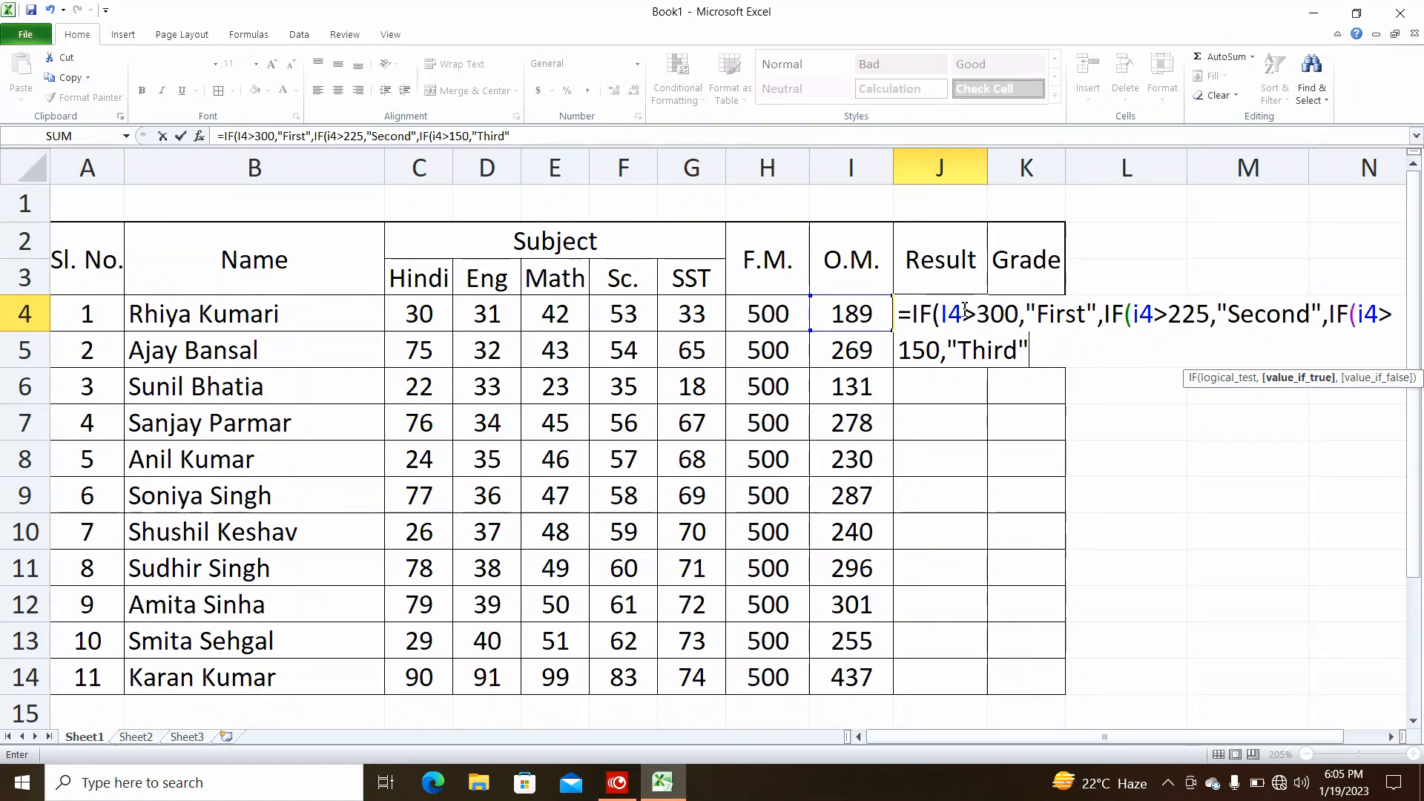
Step: Complete the J4 formula with "Fail" as the final false value and close all three IF functions
type(",\"")
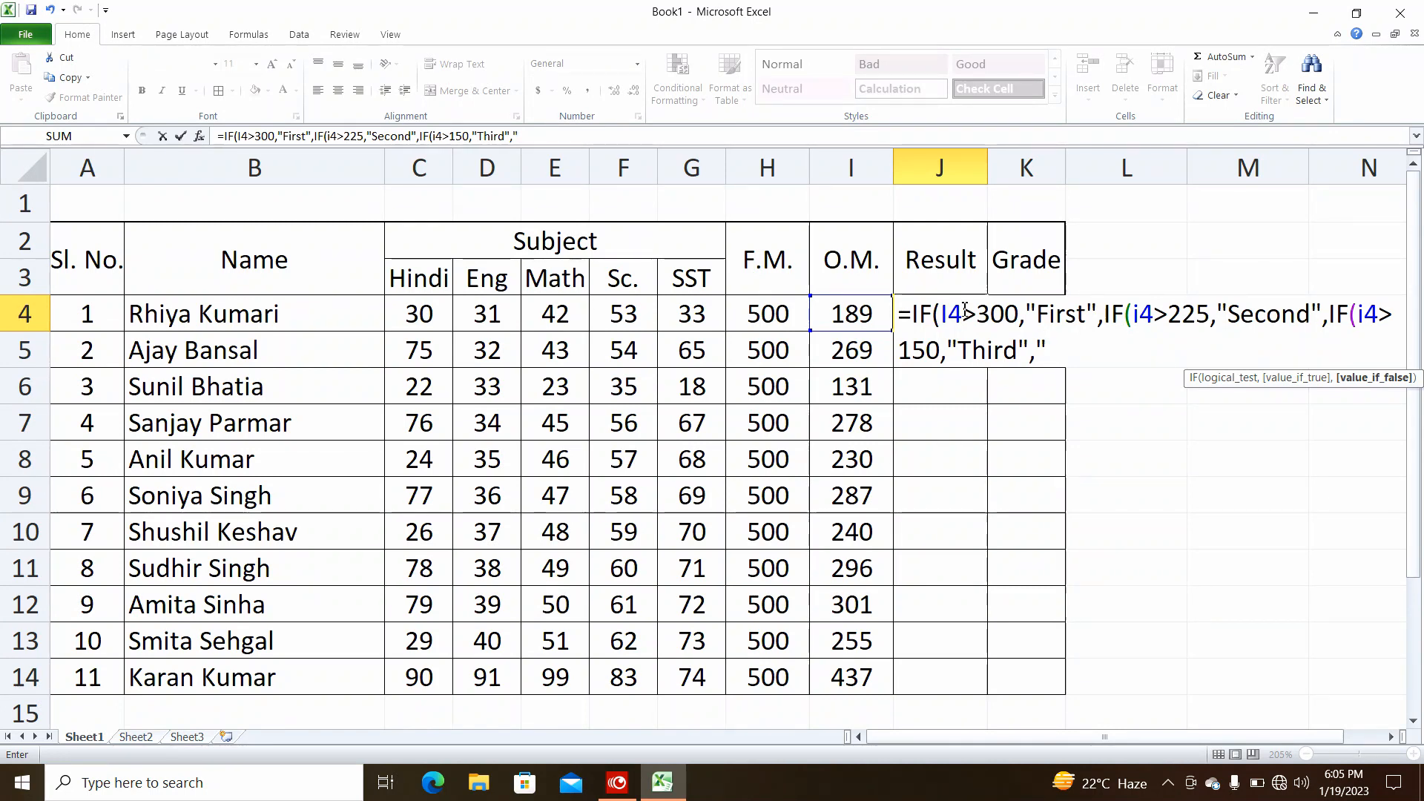
type("Fail")
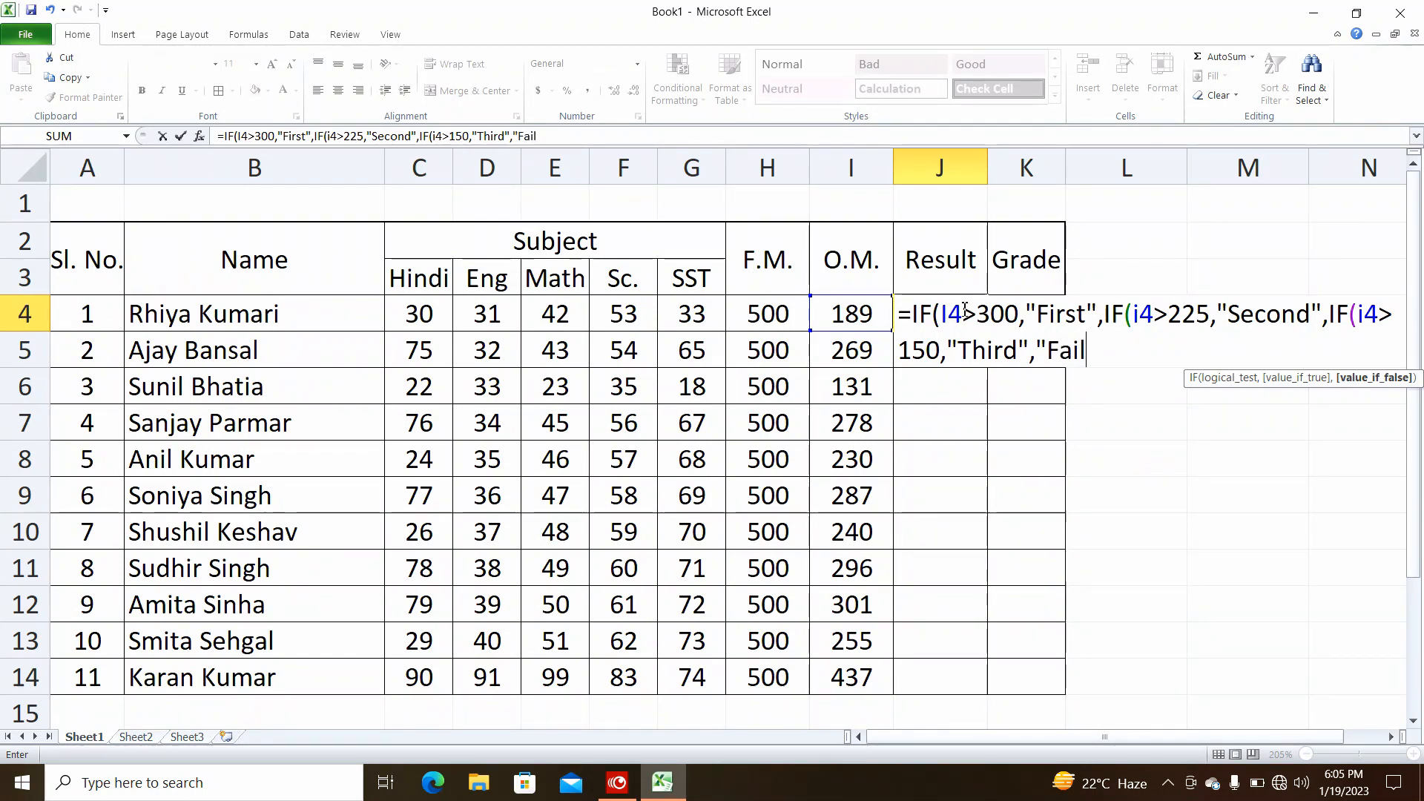
type("\"")
type(")))")
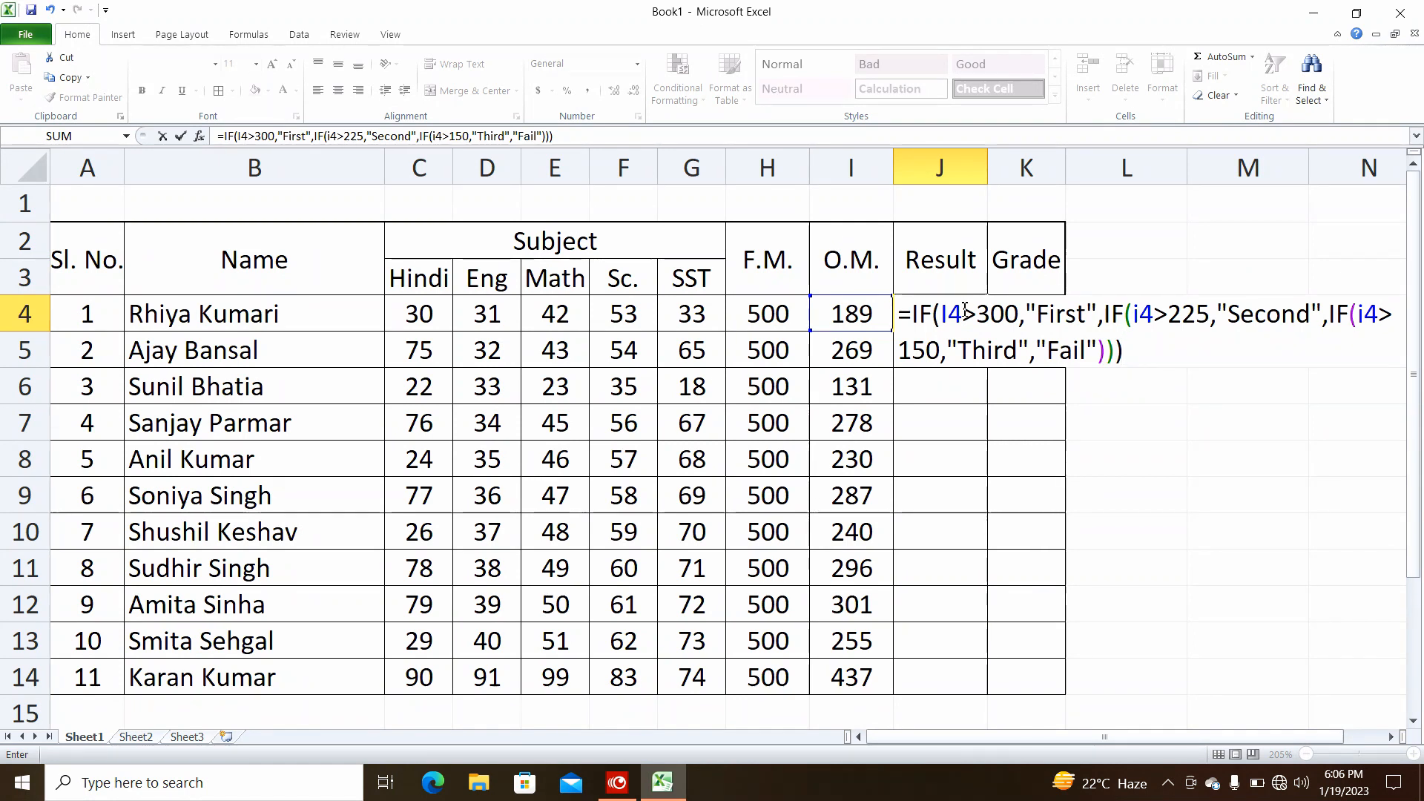
key("Return")
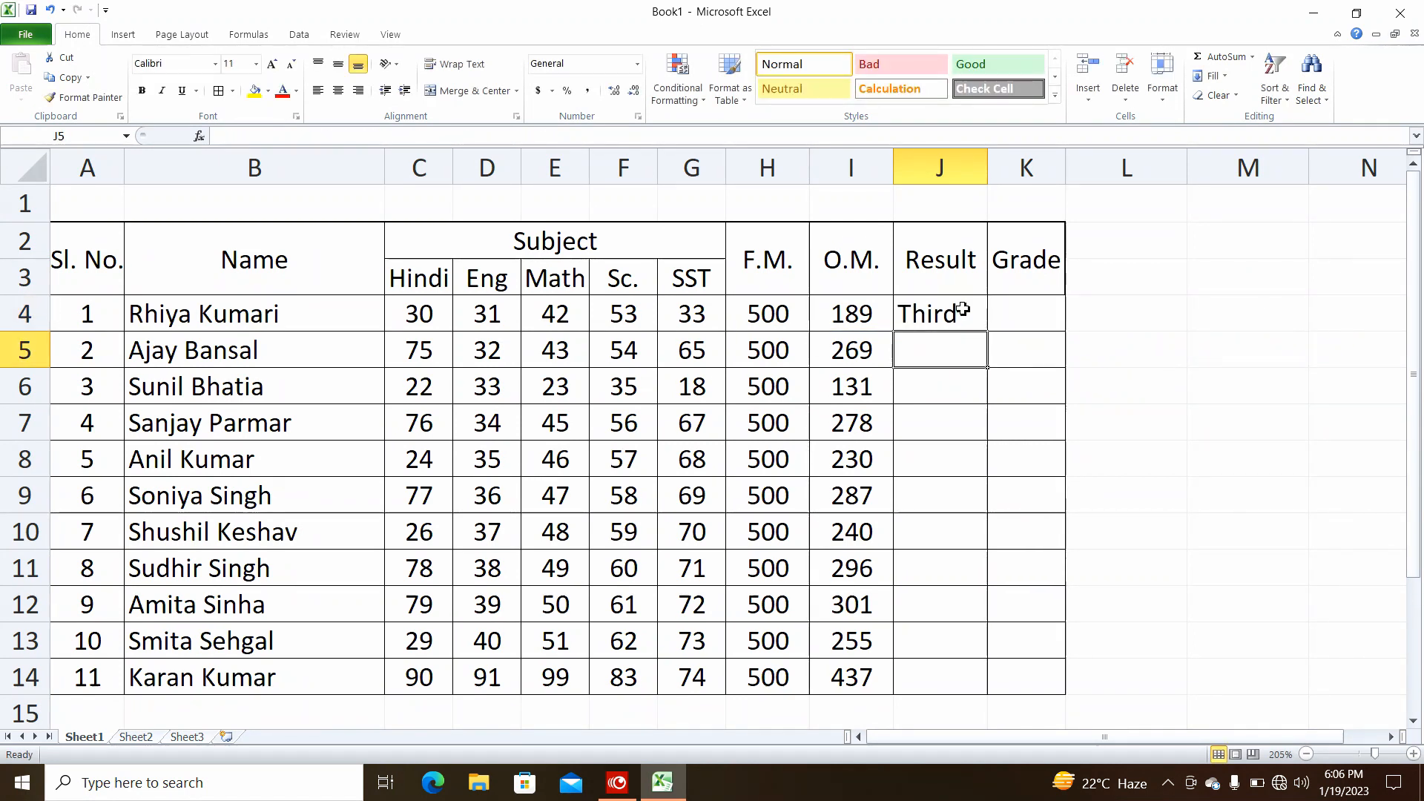
Step: Fill the J4 result formula down through J14 and check several of the filled result cells
left_click(961, 309)
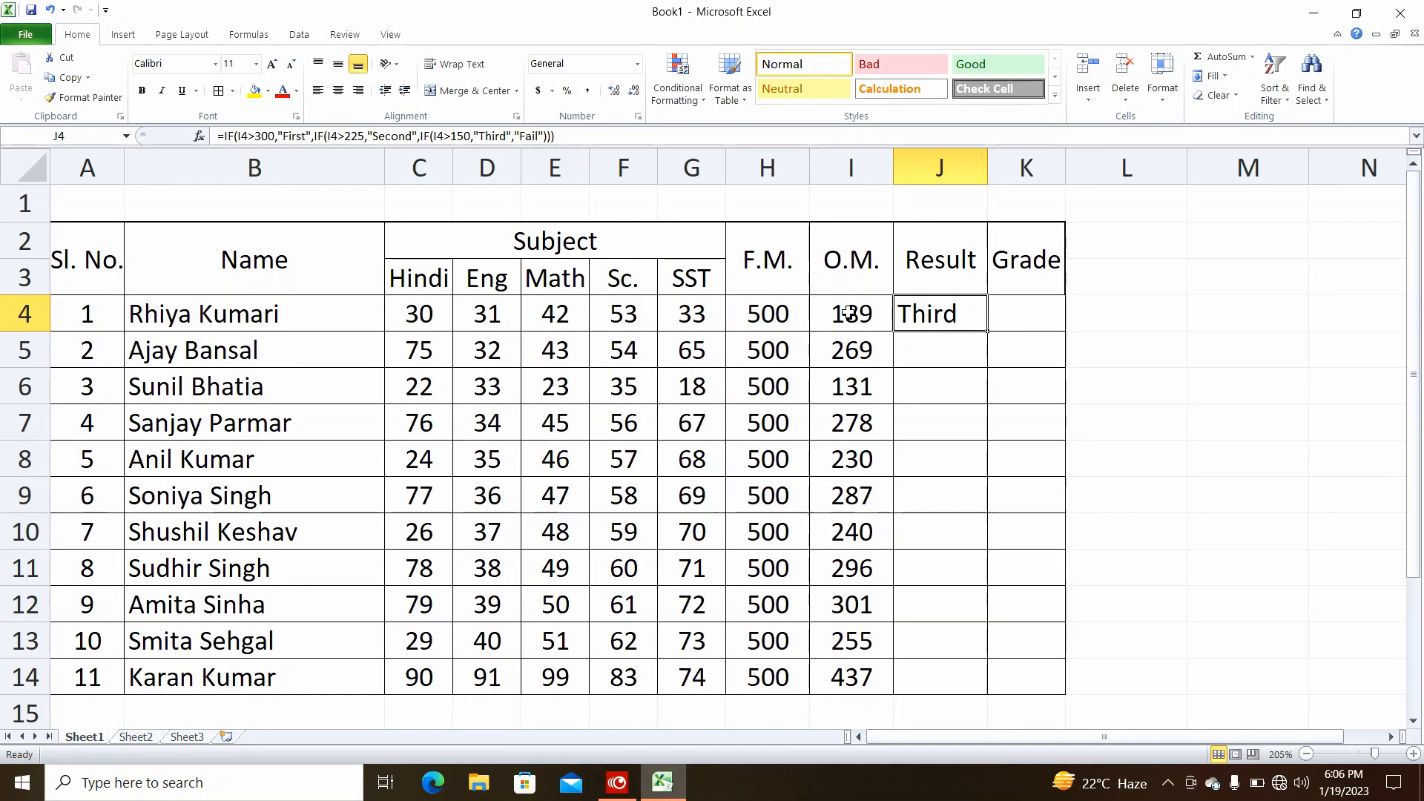
left_click(847, 312)
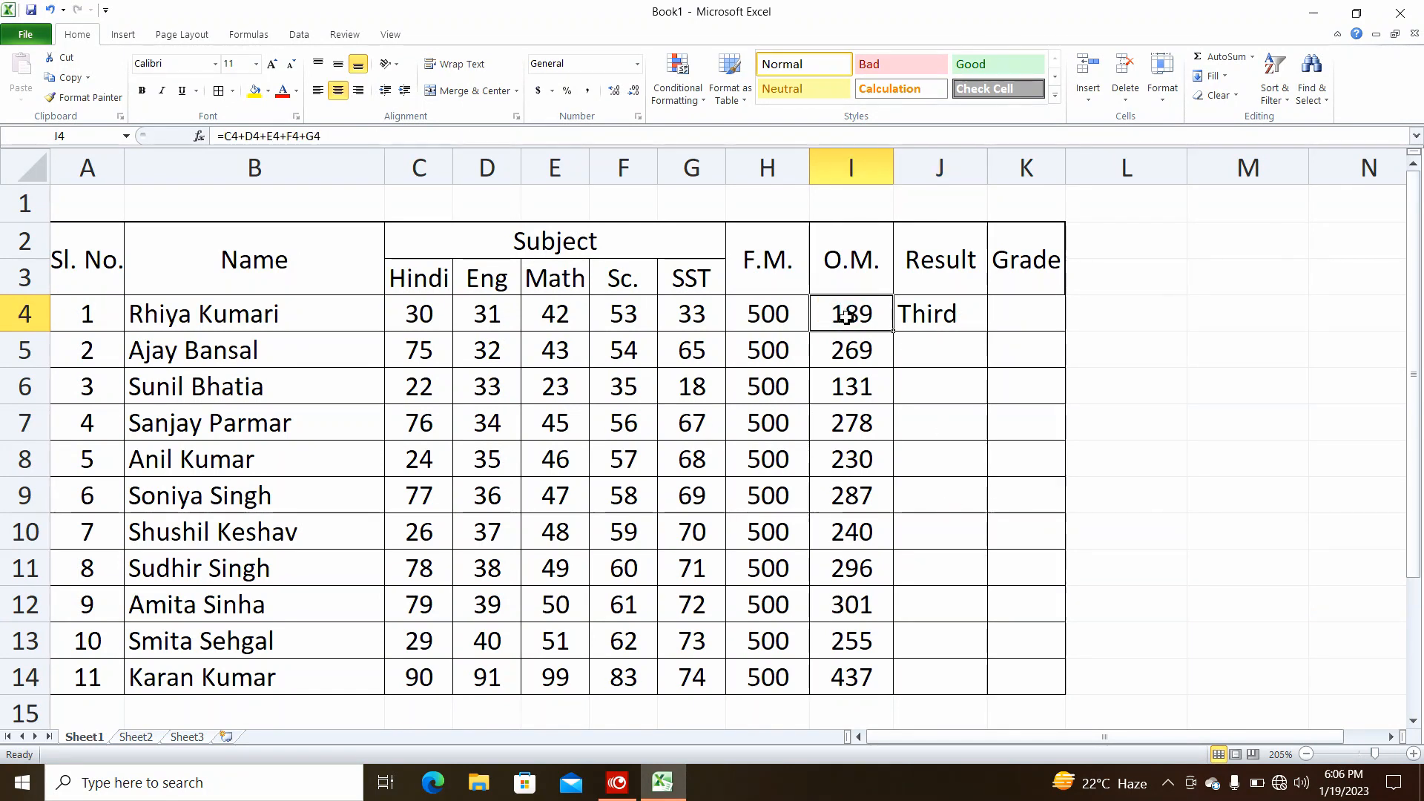
left_click(928, 319)
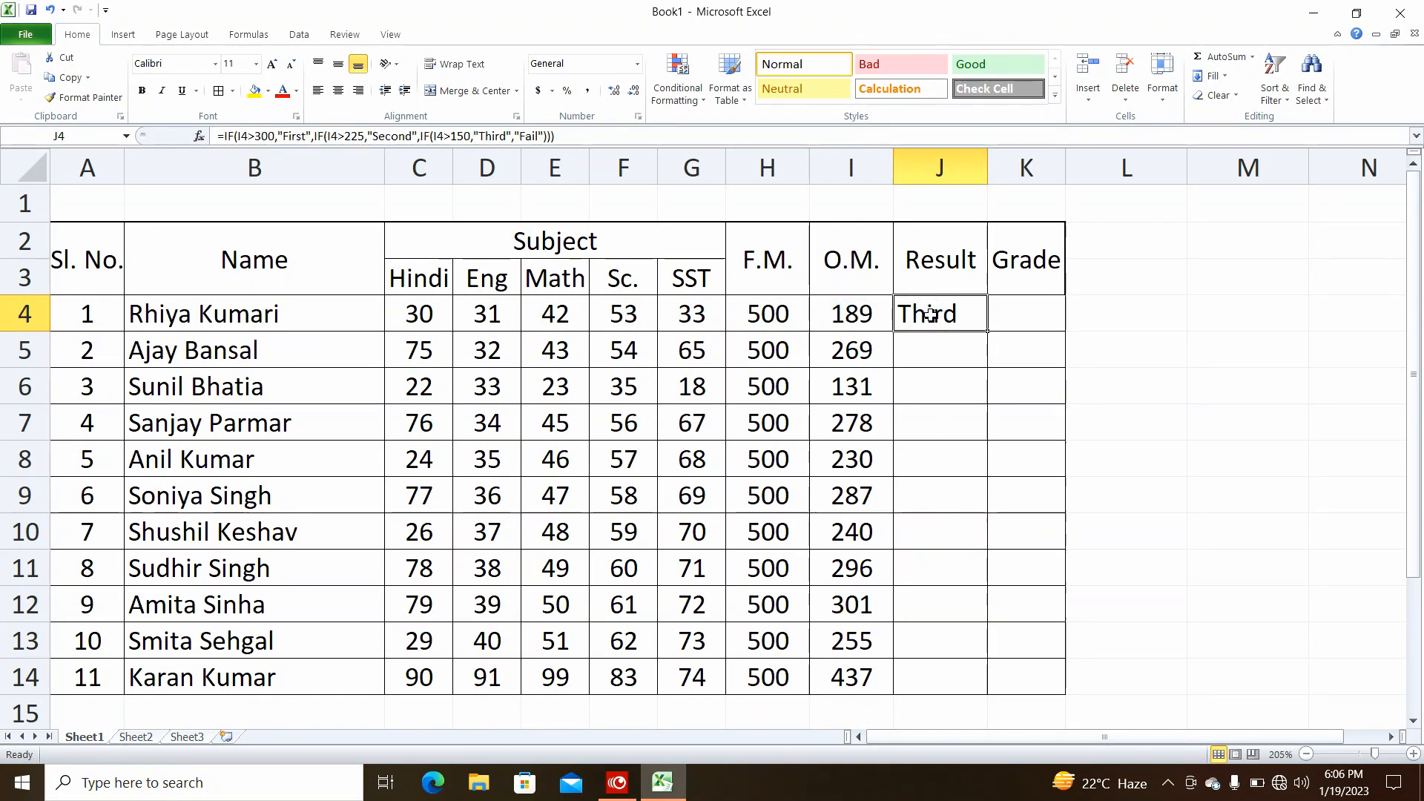
key("shift+Down")
key("shift+Down")
key("shift+Down")
key("shift+Down")
key("shift+Down")
key("shift+Down")
key("shift+Down")
key("shift+Down")
key("shift+Down")
key("shift+Down")
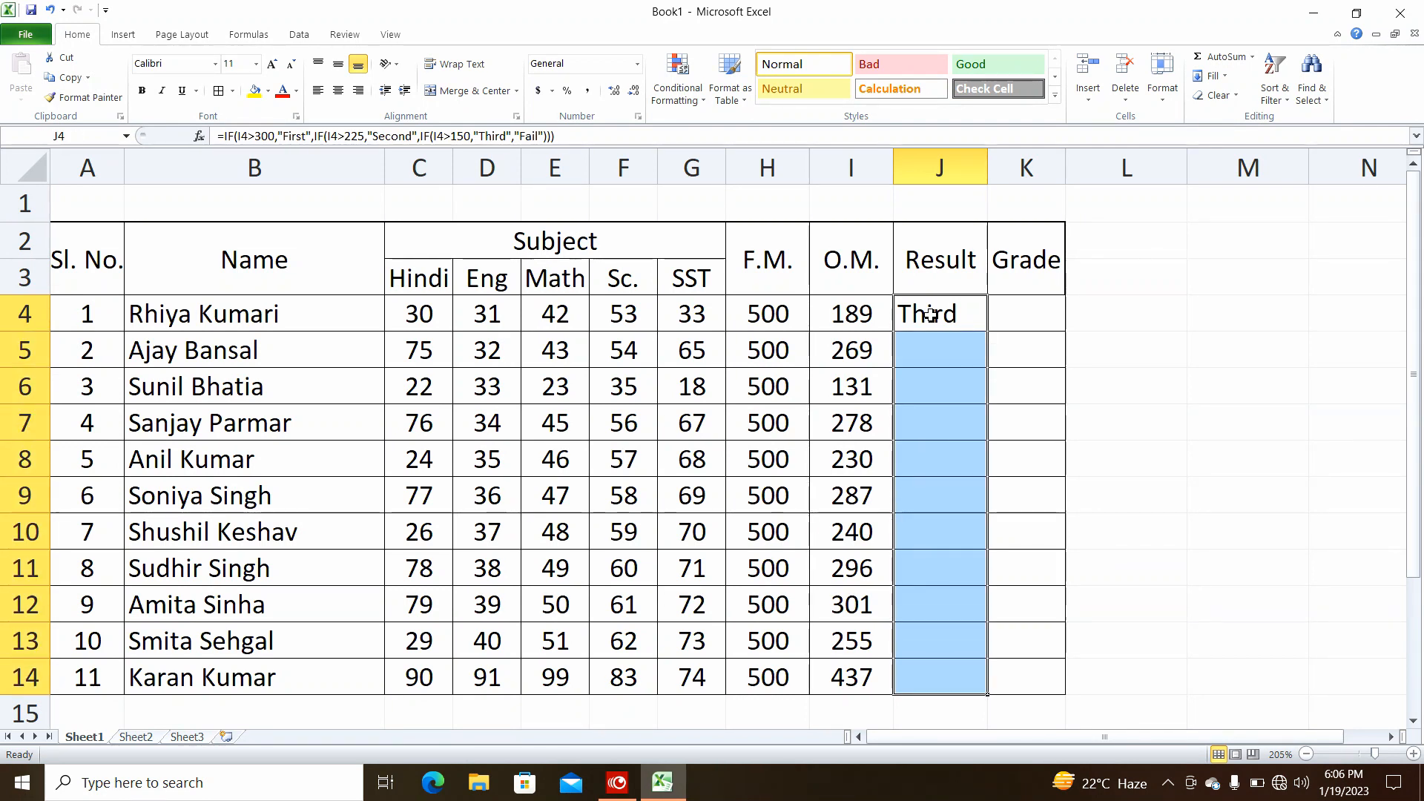
left_click(1217, 76)
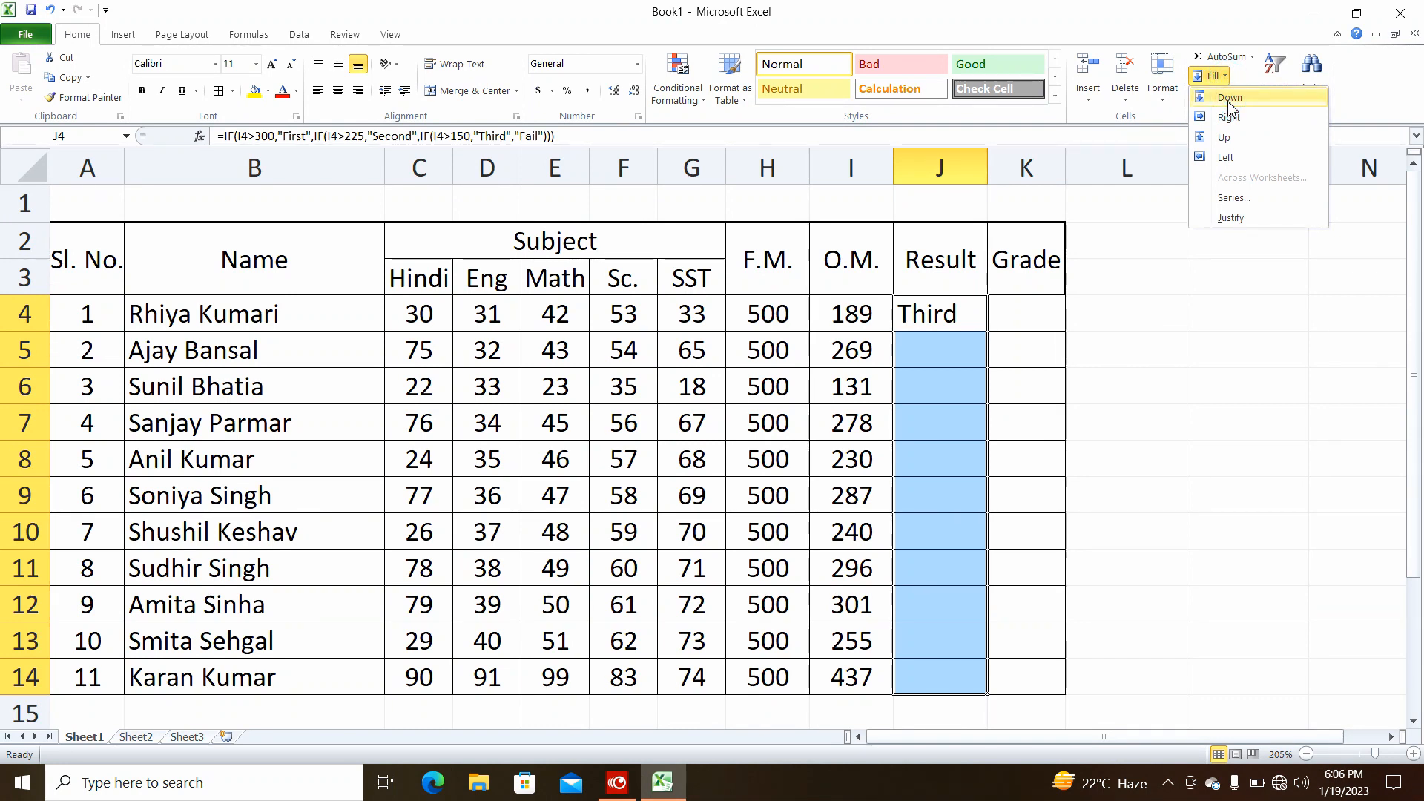
left_click(1228, 100)
left_click(973, 311)
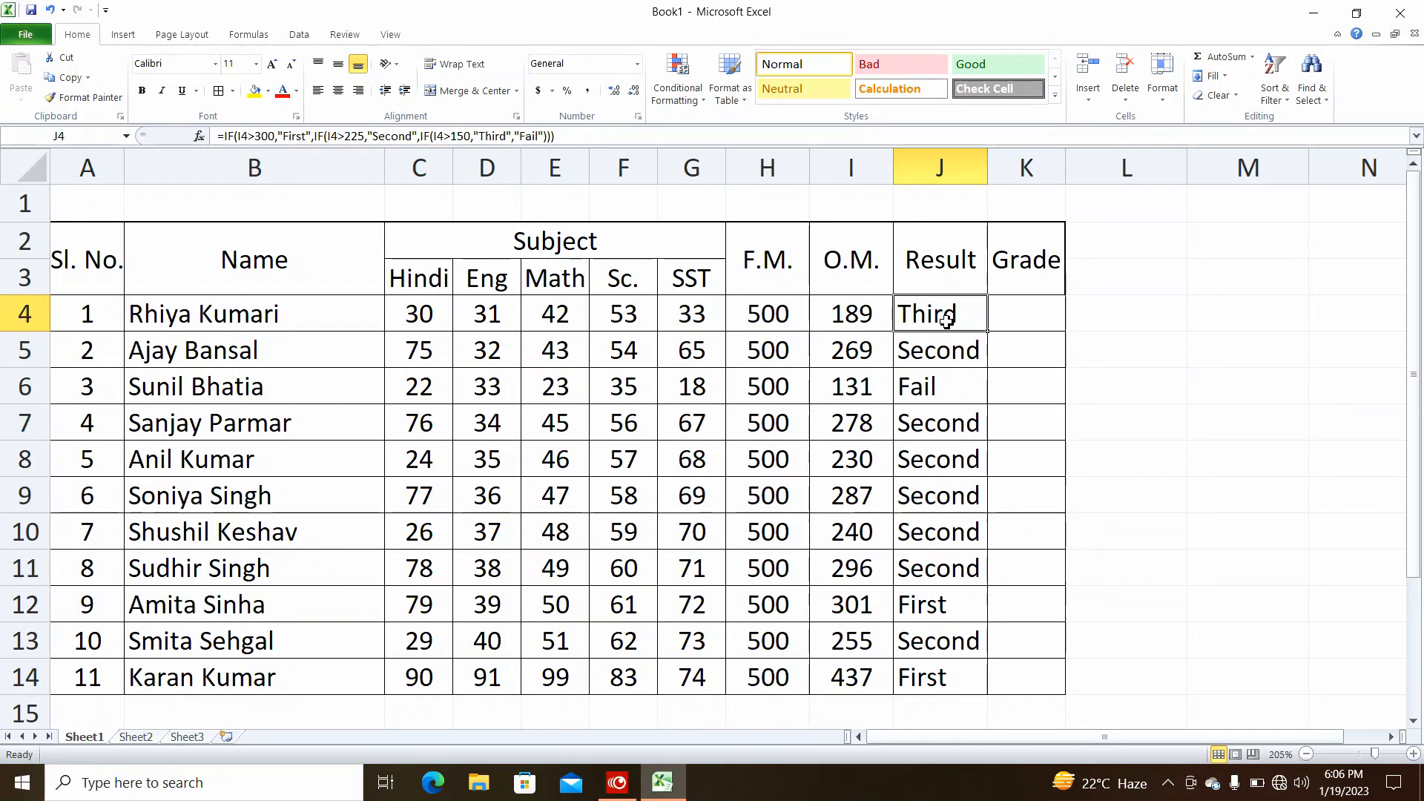
left_click(935, 387)
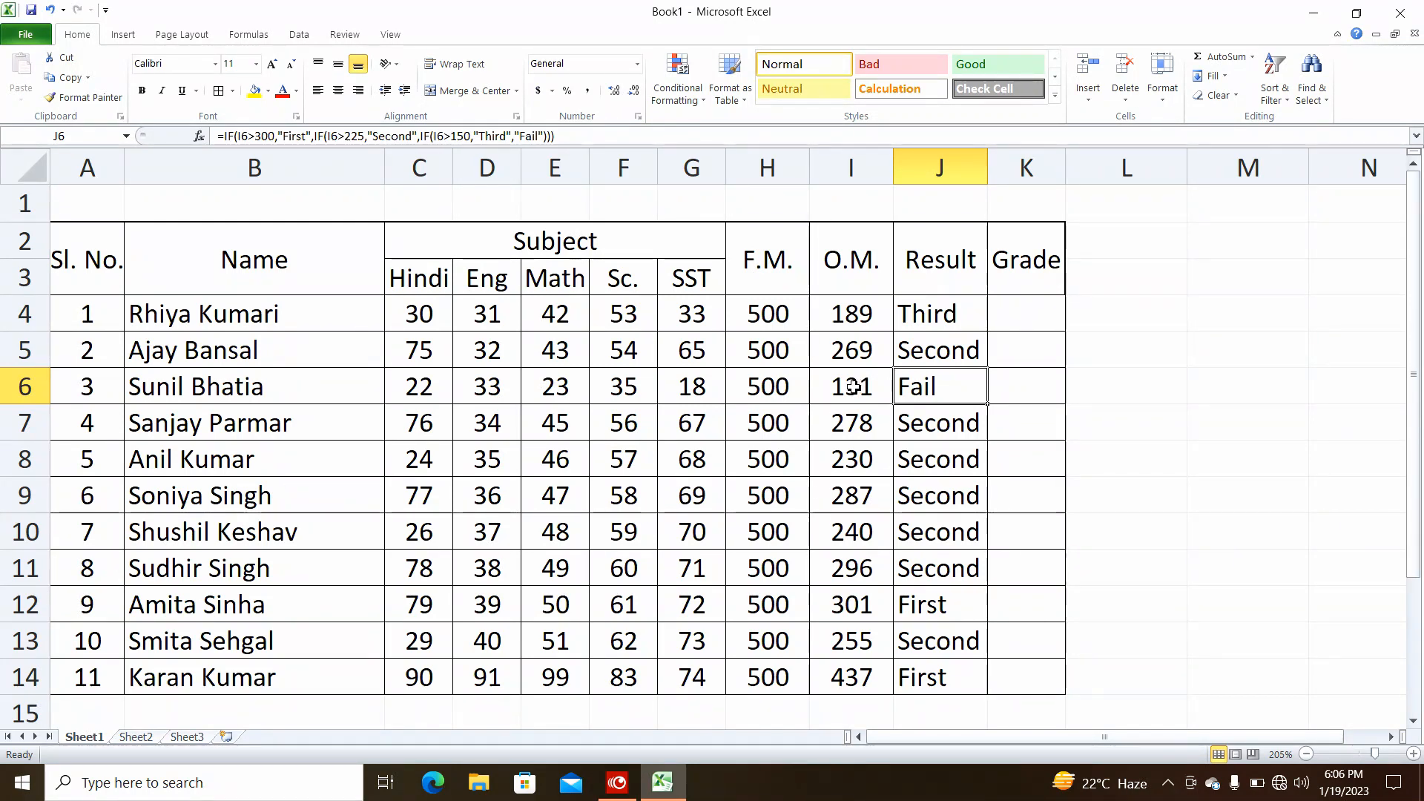
left_click(947, 425)
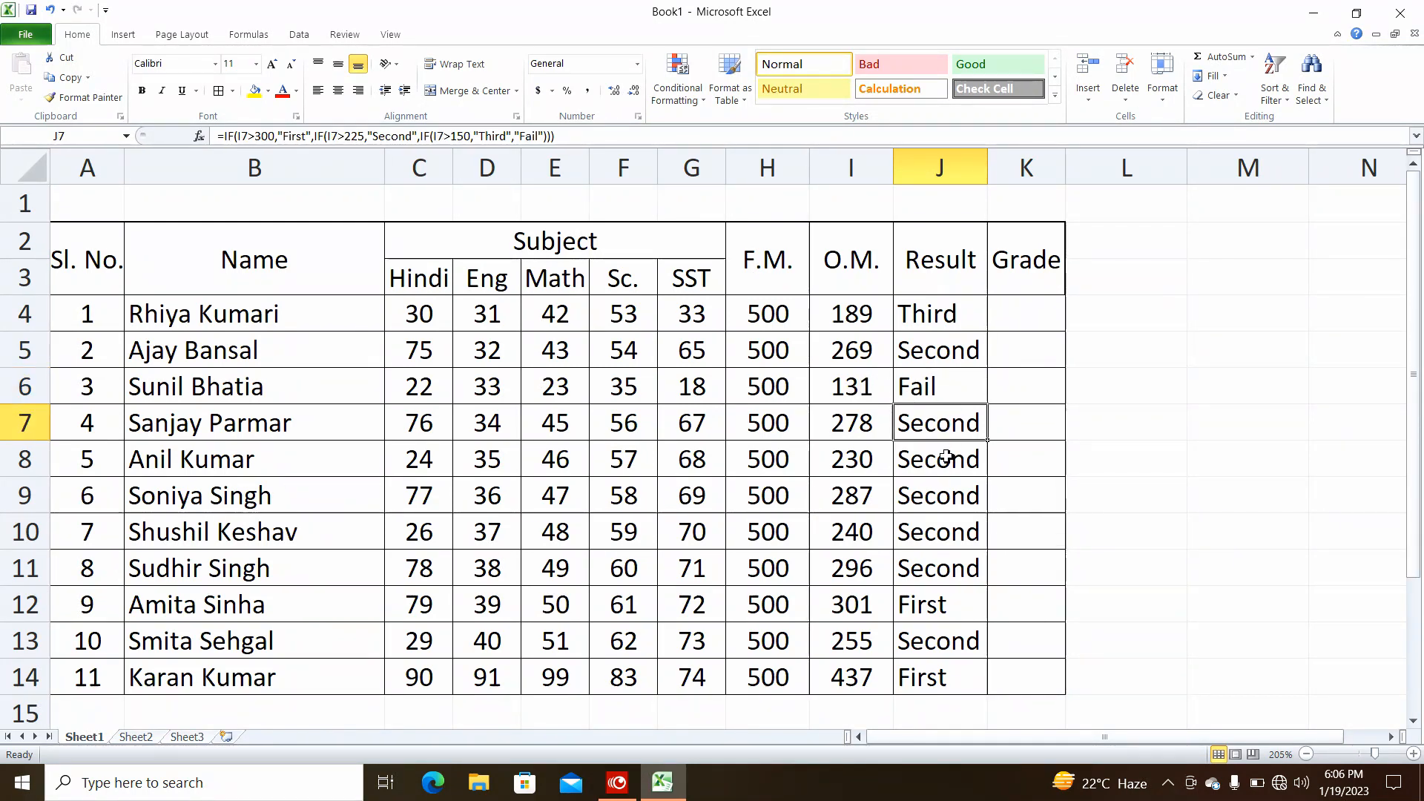
left_click(946, 458)
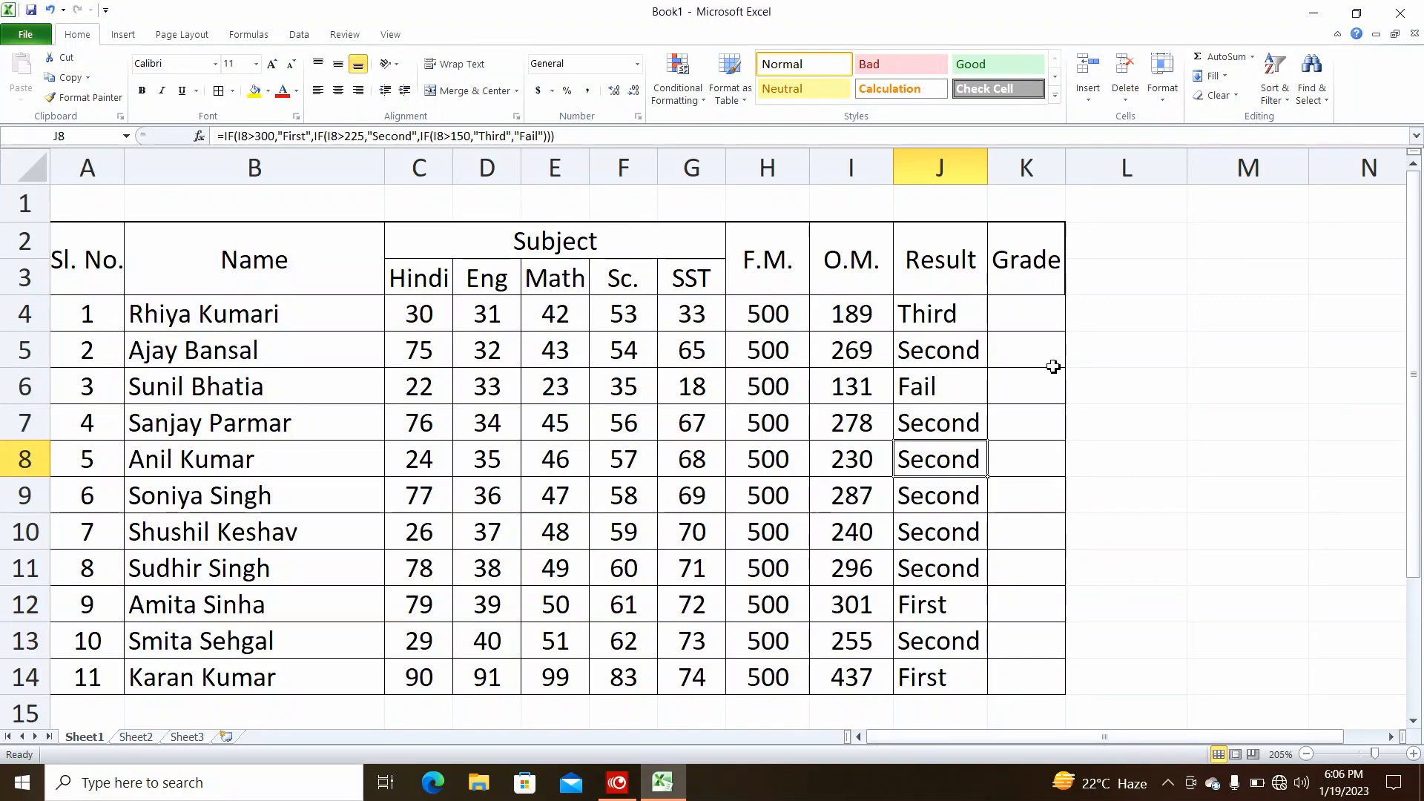
Step: Begin an IF formula in K4, the first cell of the Grade column
left_click(1020, 314)
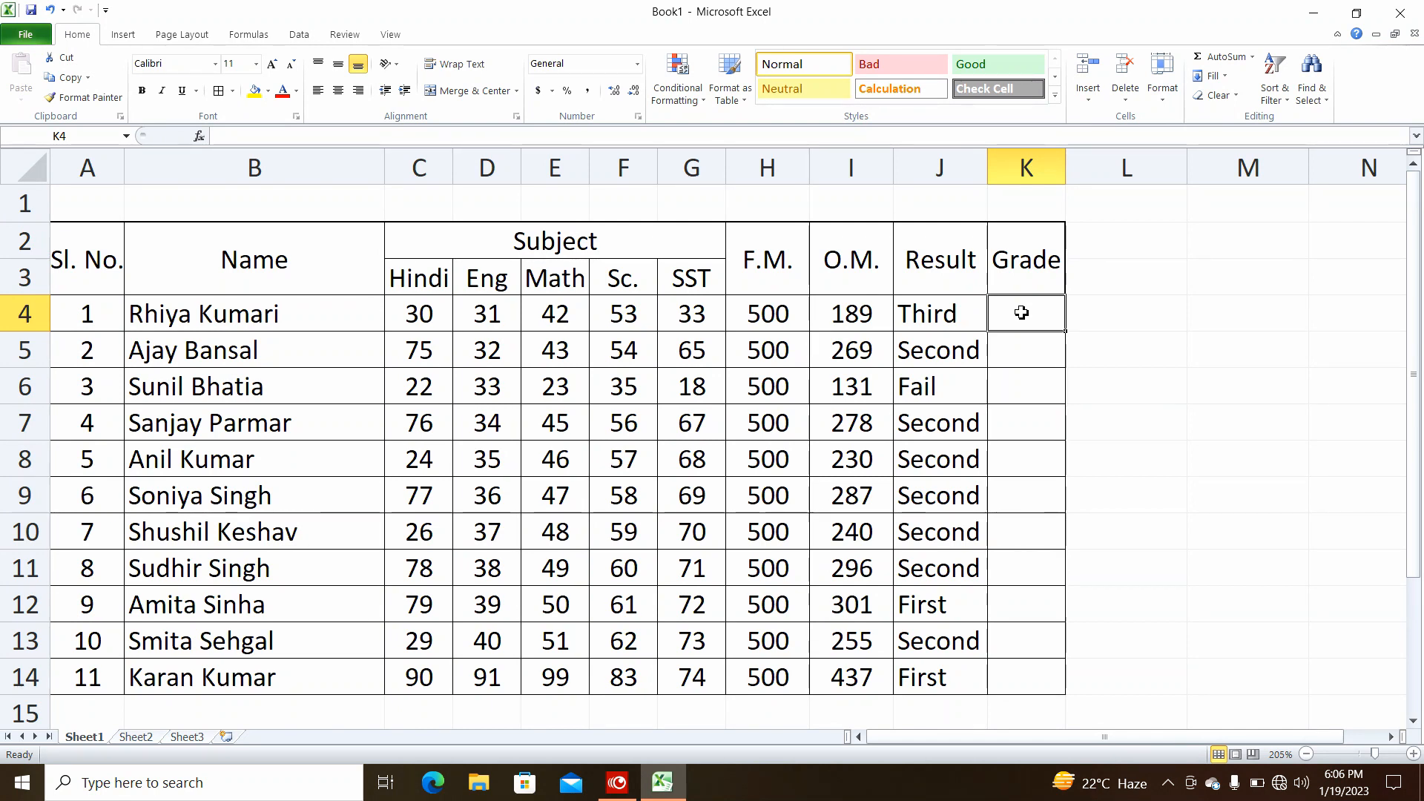
type("=")
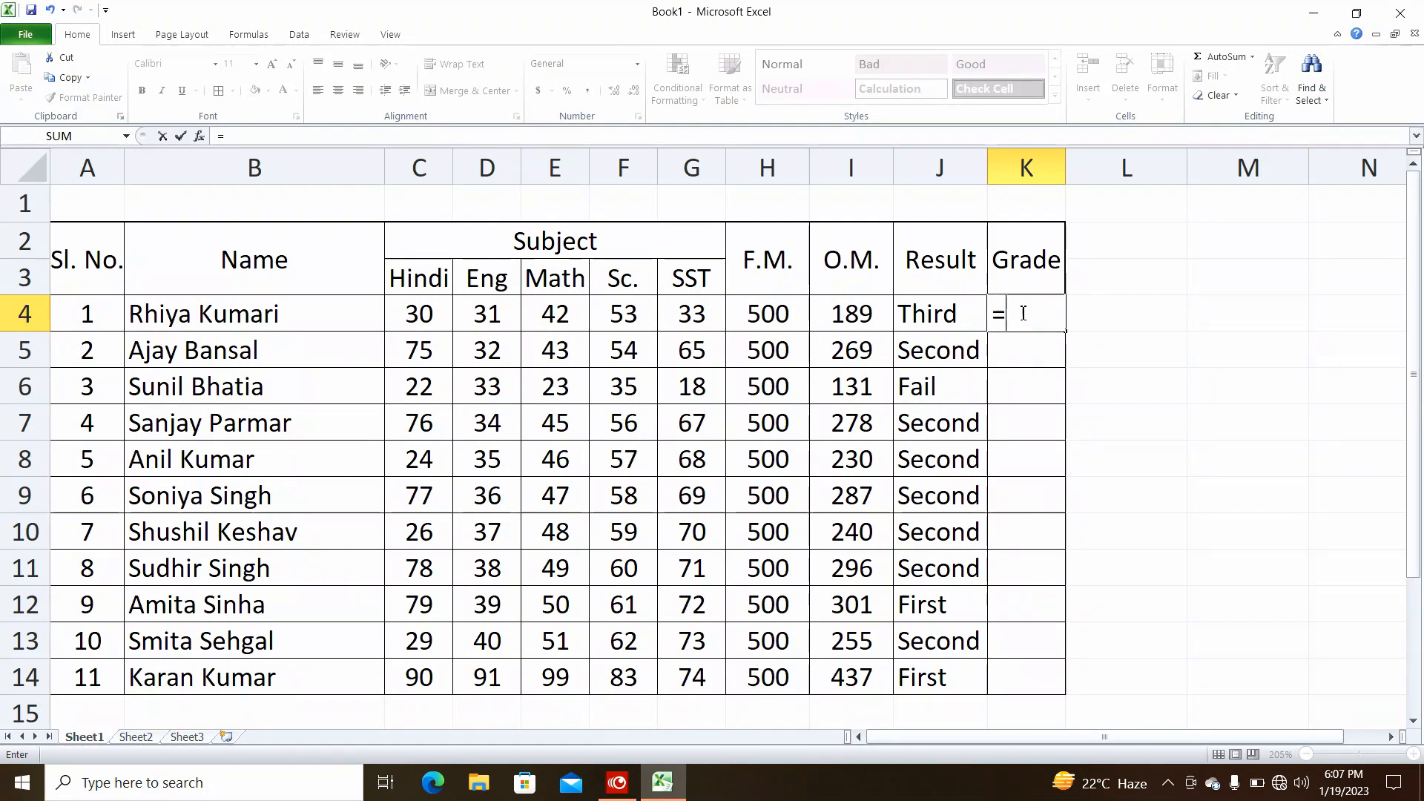
type("if")
key("Tab")
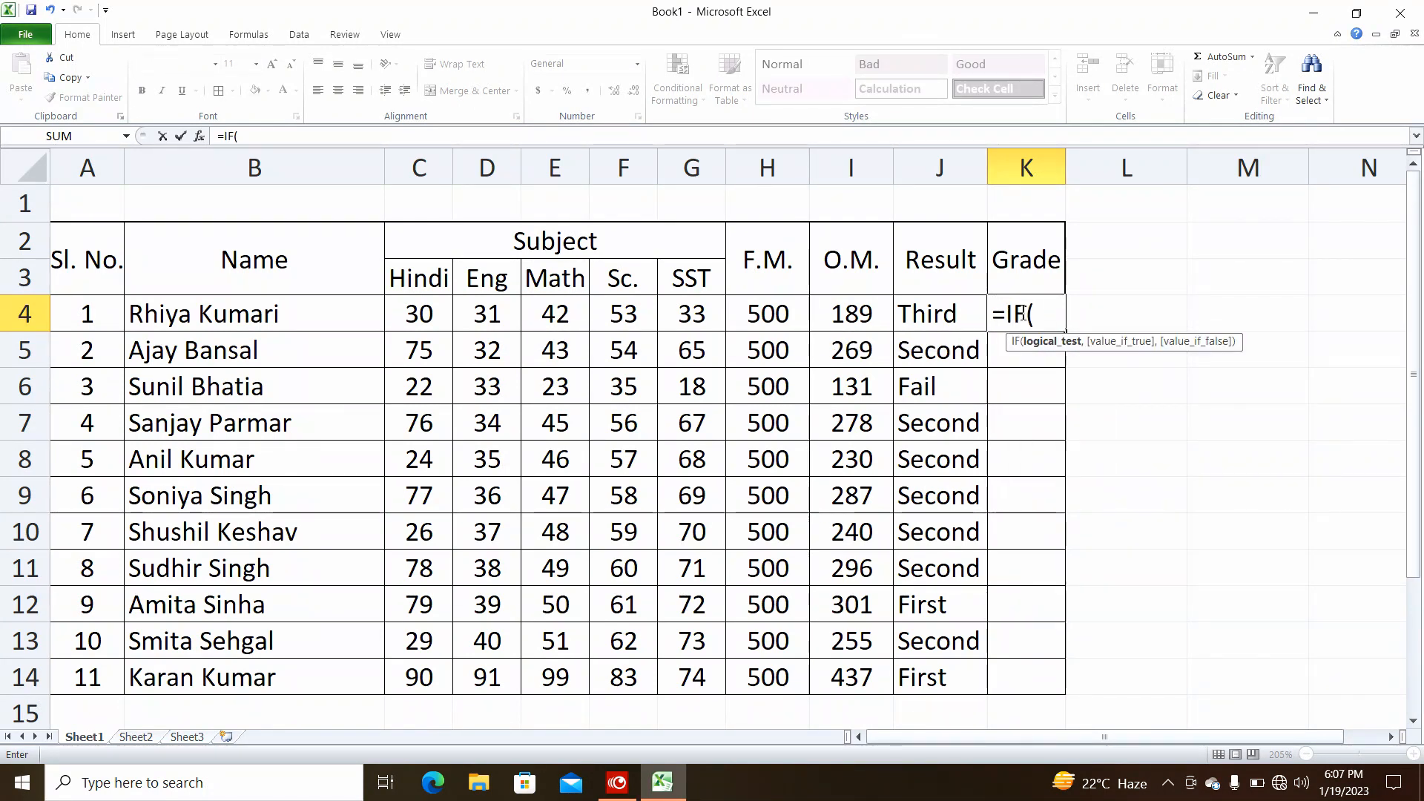
type("45")
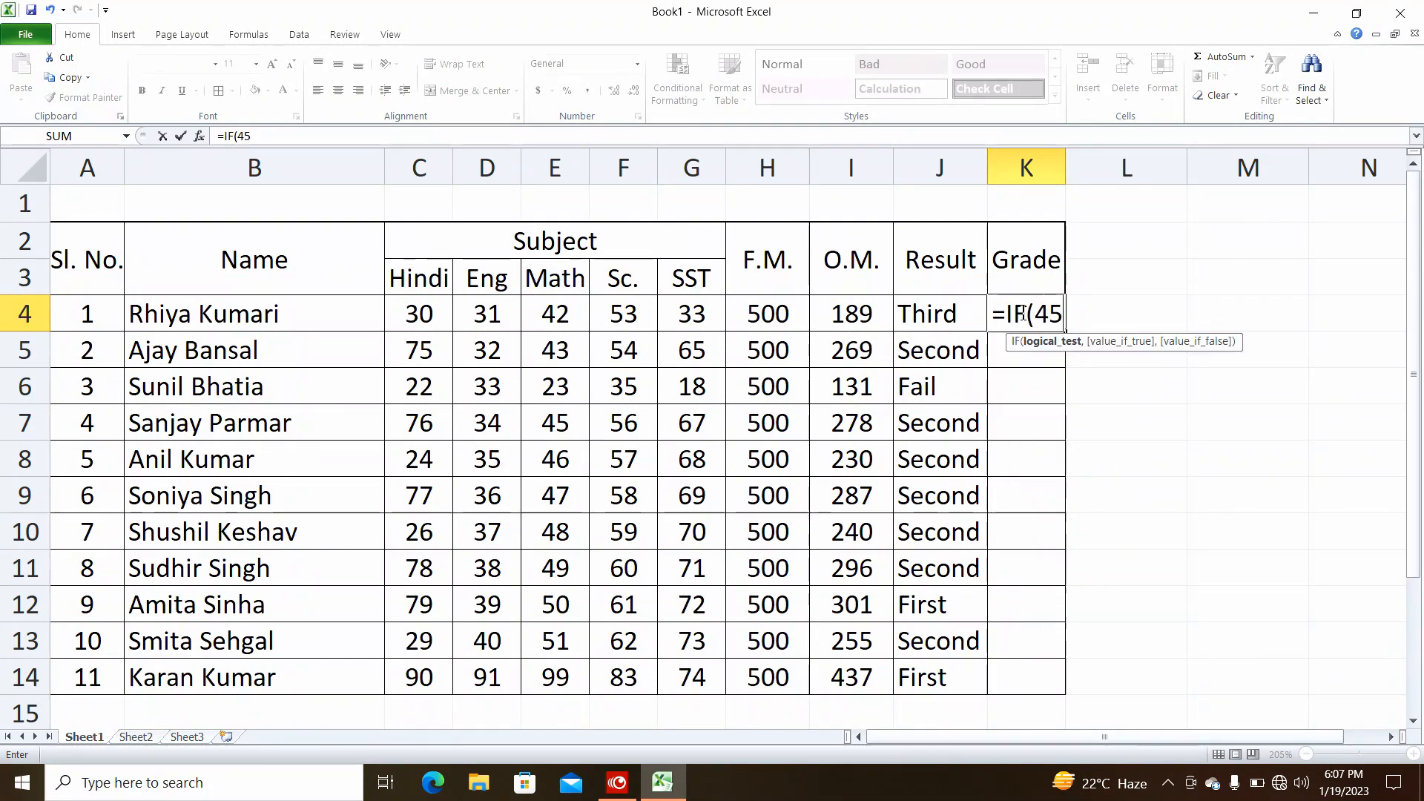
type("0>")
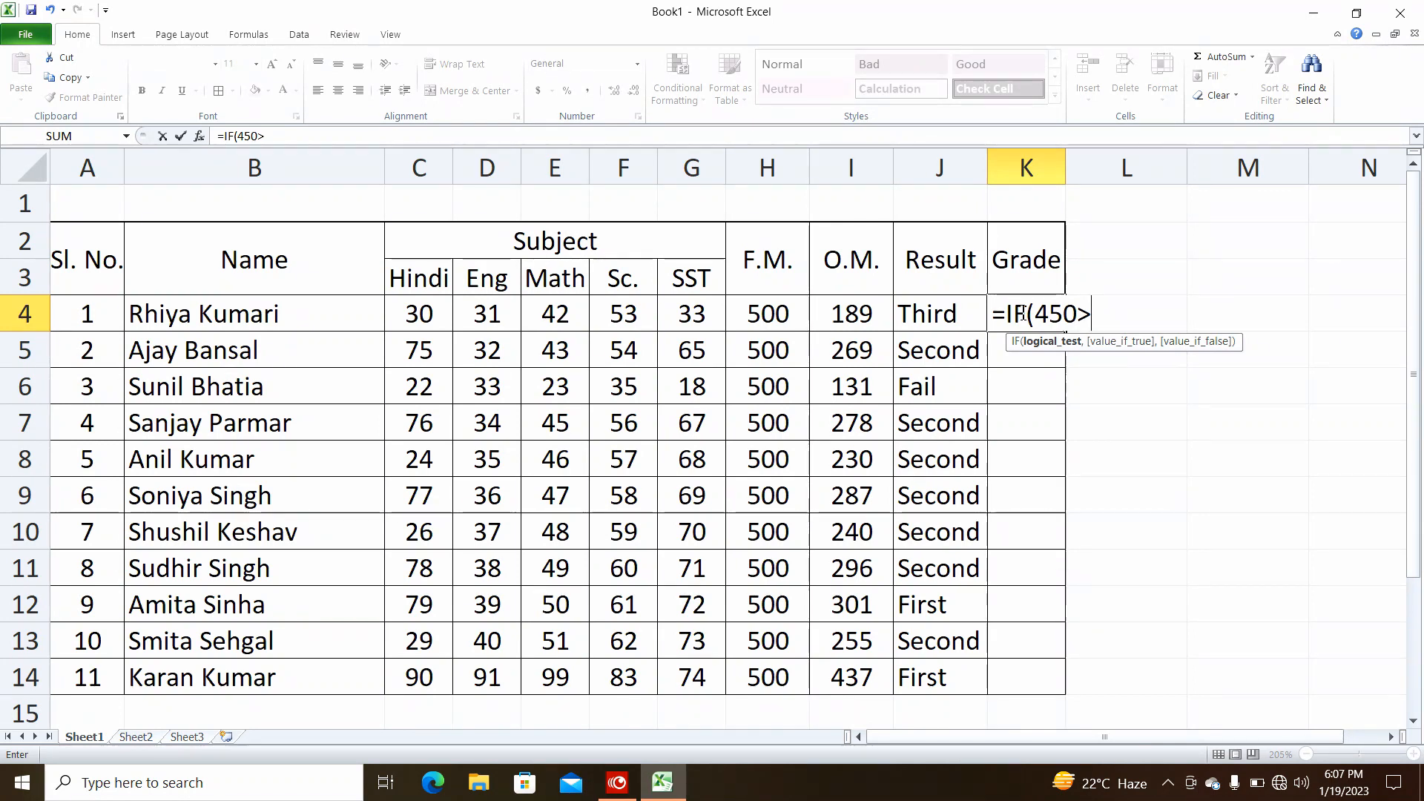
key("BackSpace")
key("BackSpace")
key("BackSpace")
key("BackSpace")
Step: Make the K4 IF formula return "A++" when the obtained marks in I4 are greater than 450
type("if")
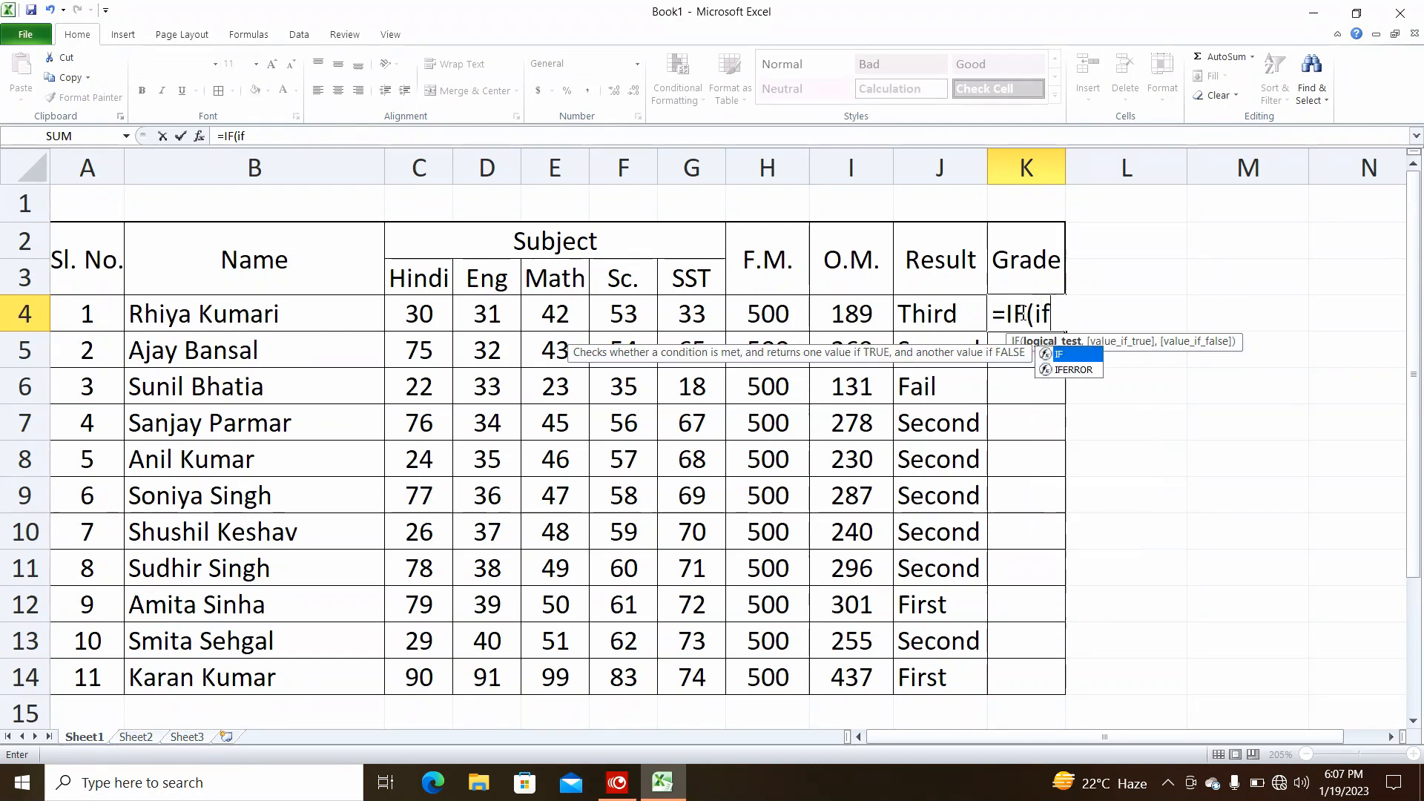
key("BackSpace")
type("4")
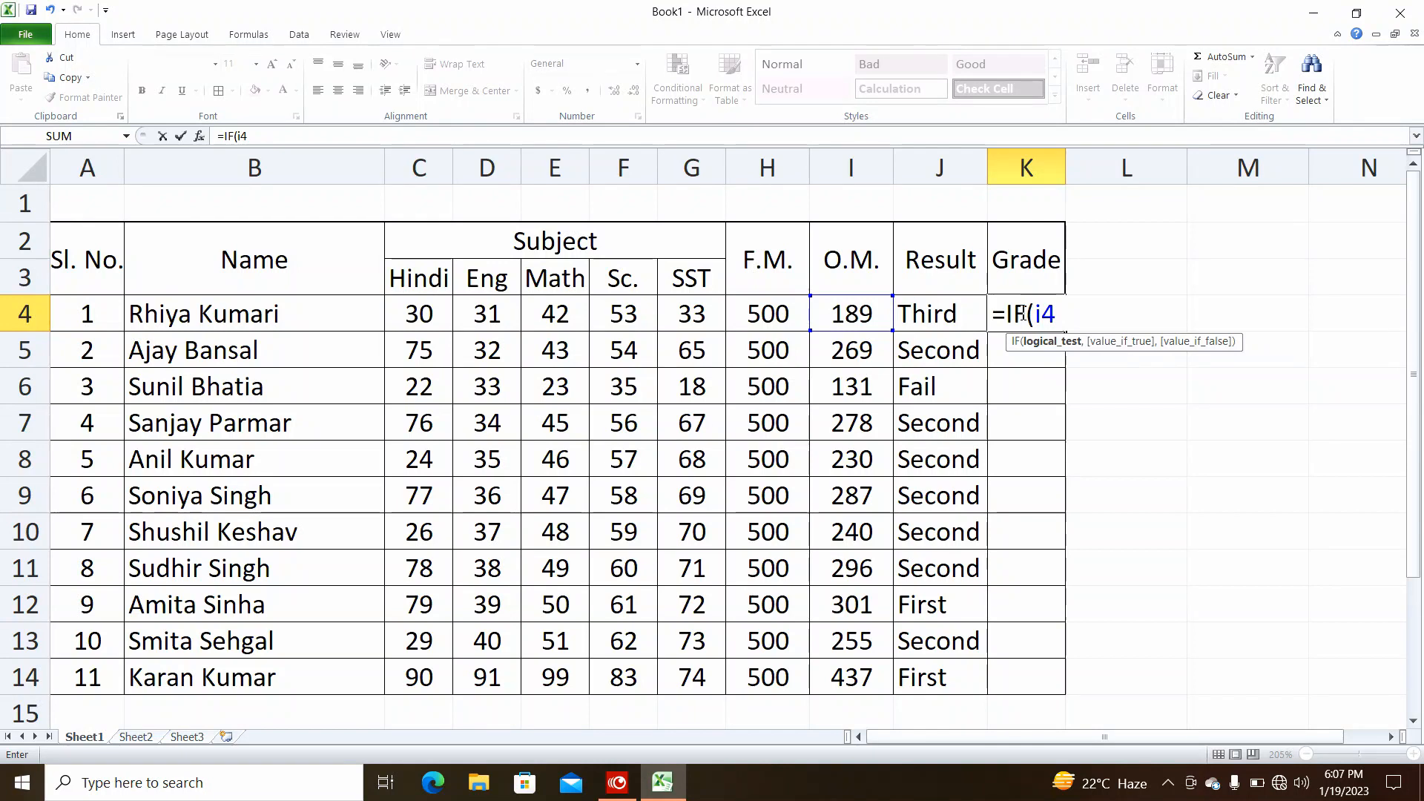
type(">450")
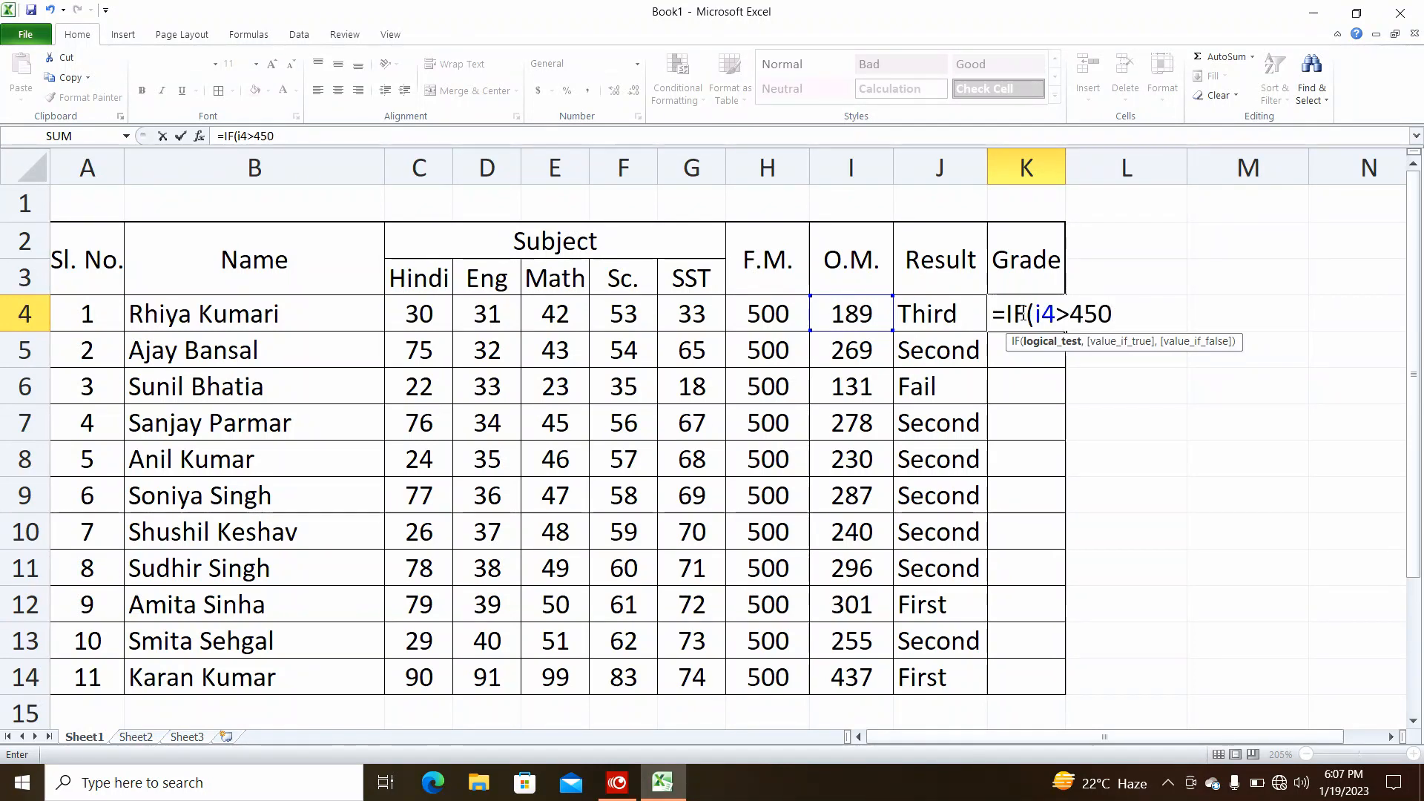
type(",")
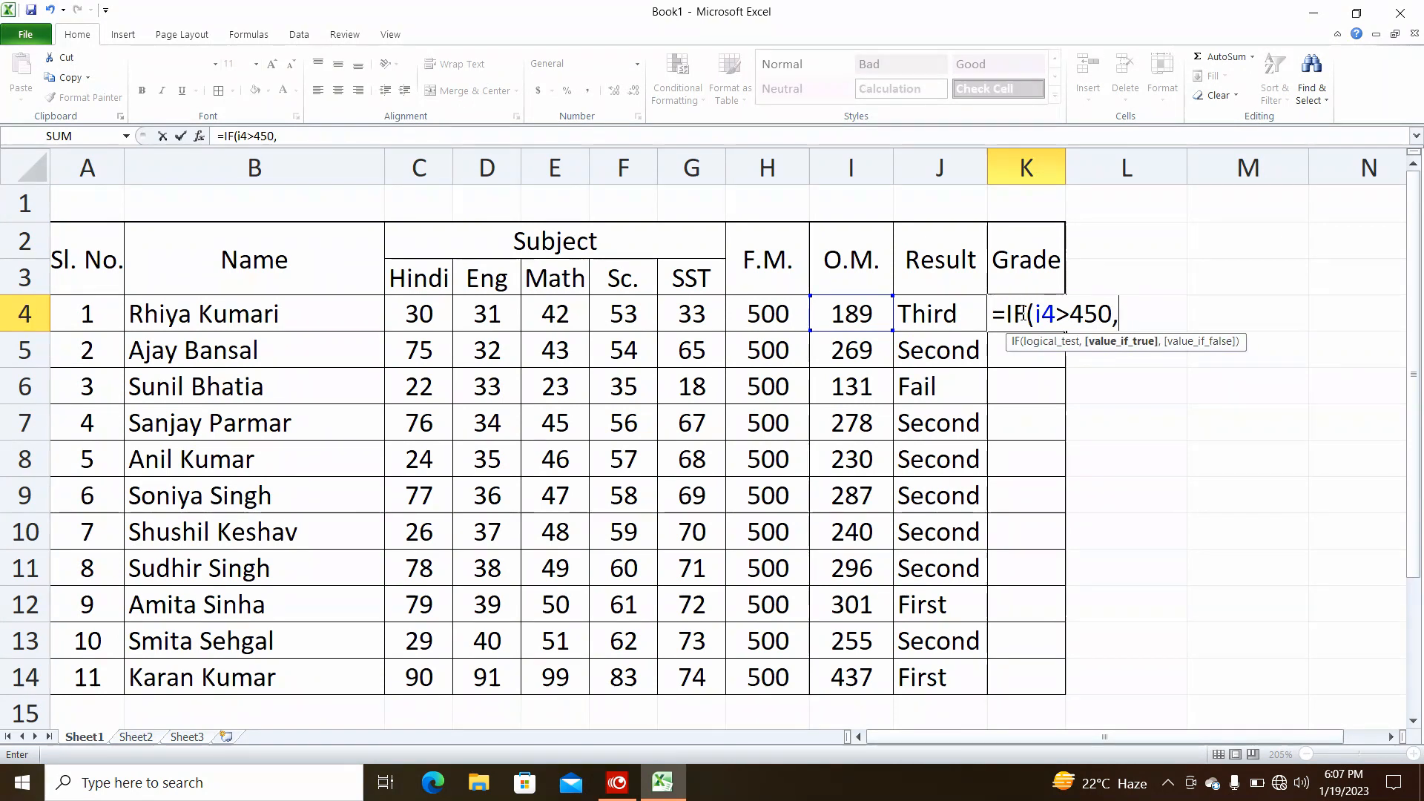
type("\"A+")
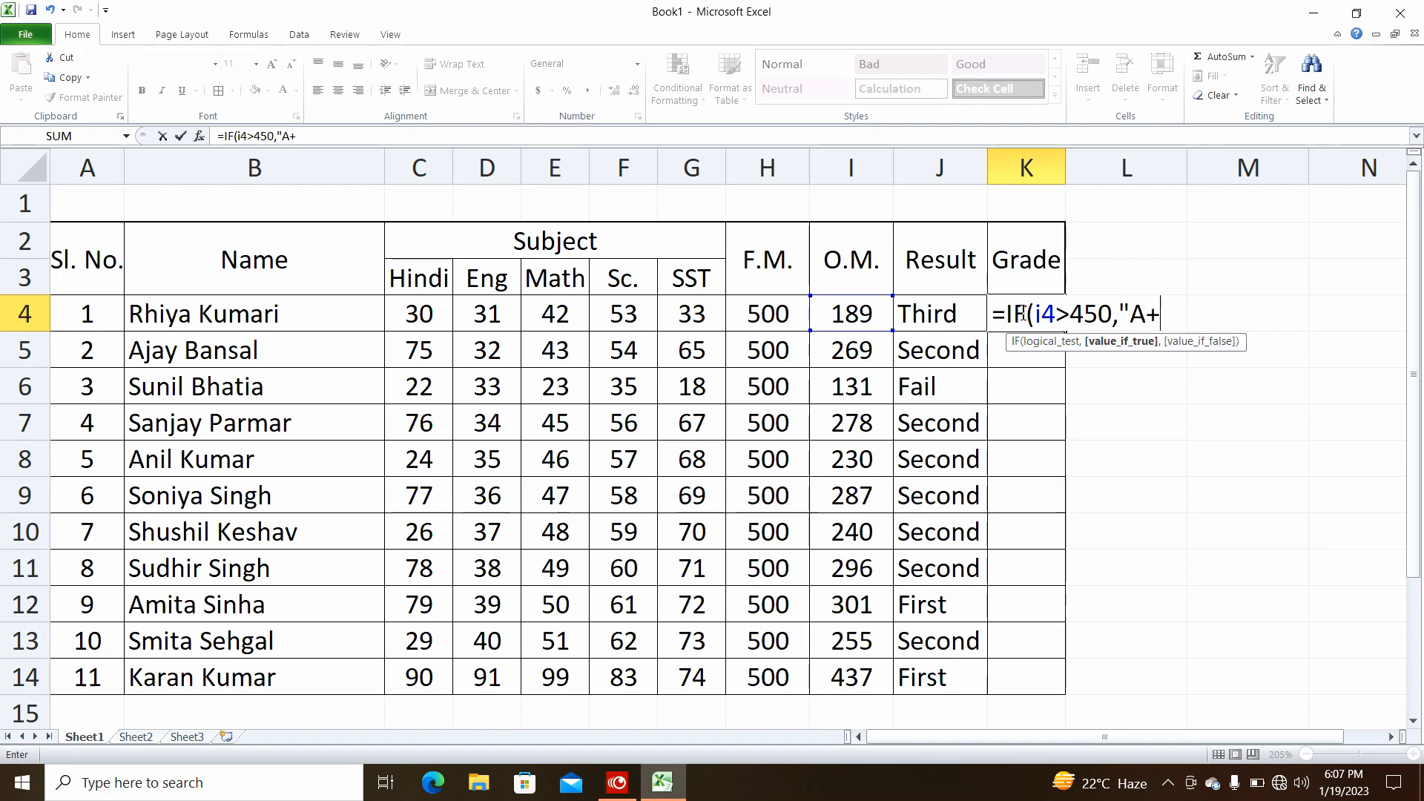
type("+\"")
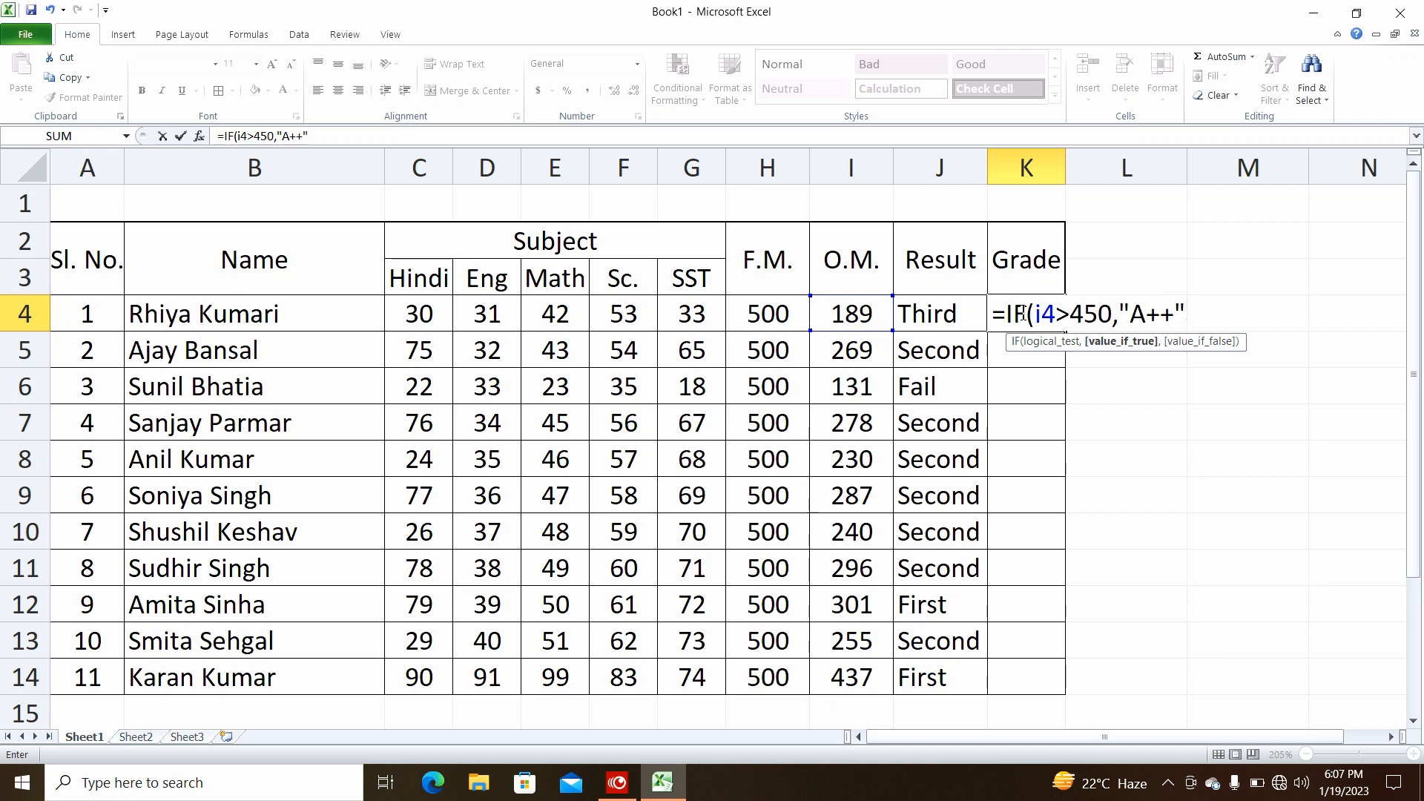
type(",")
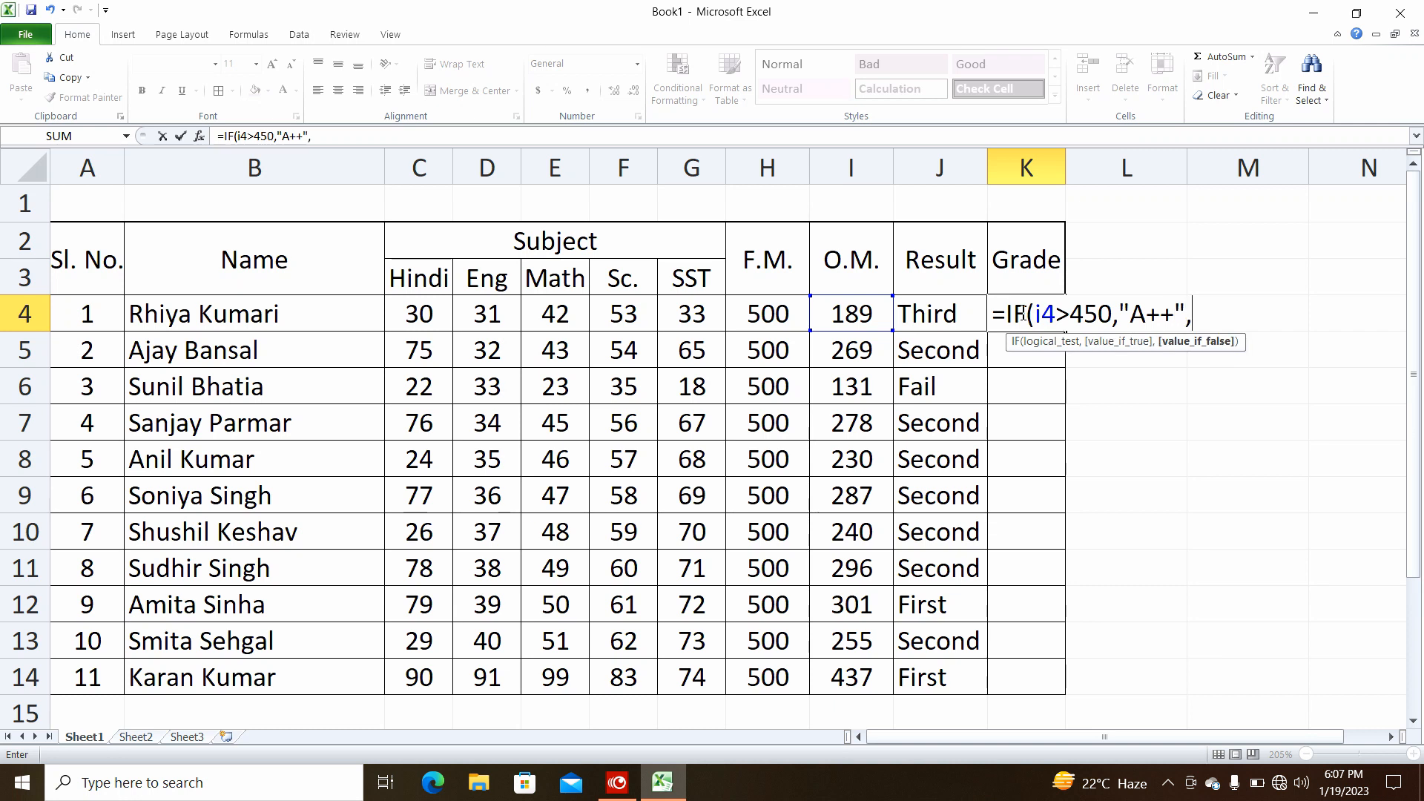
Step: Nest a second IF in the K4 formula that returns "A+" when I4 is greater than 400
type("if")
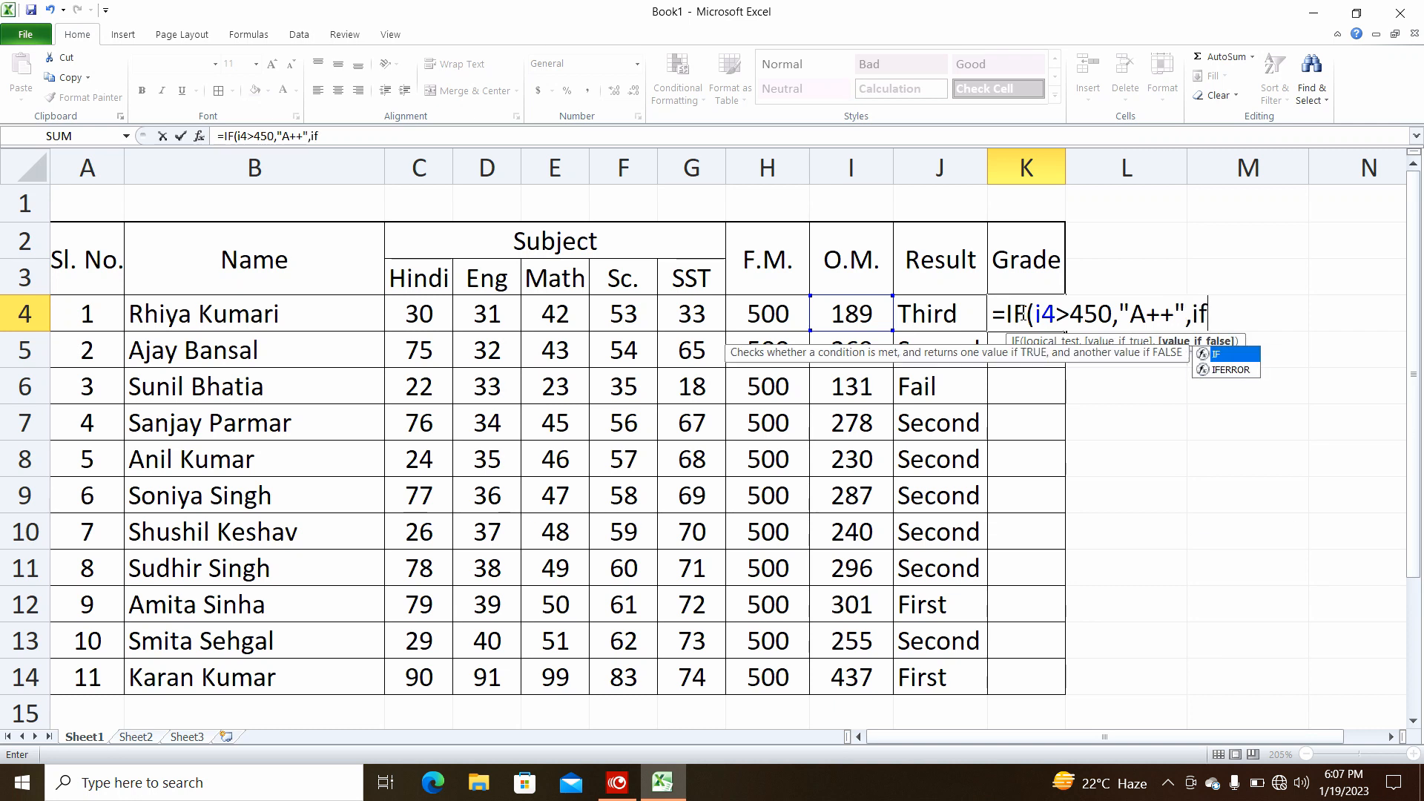
type("(i")
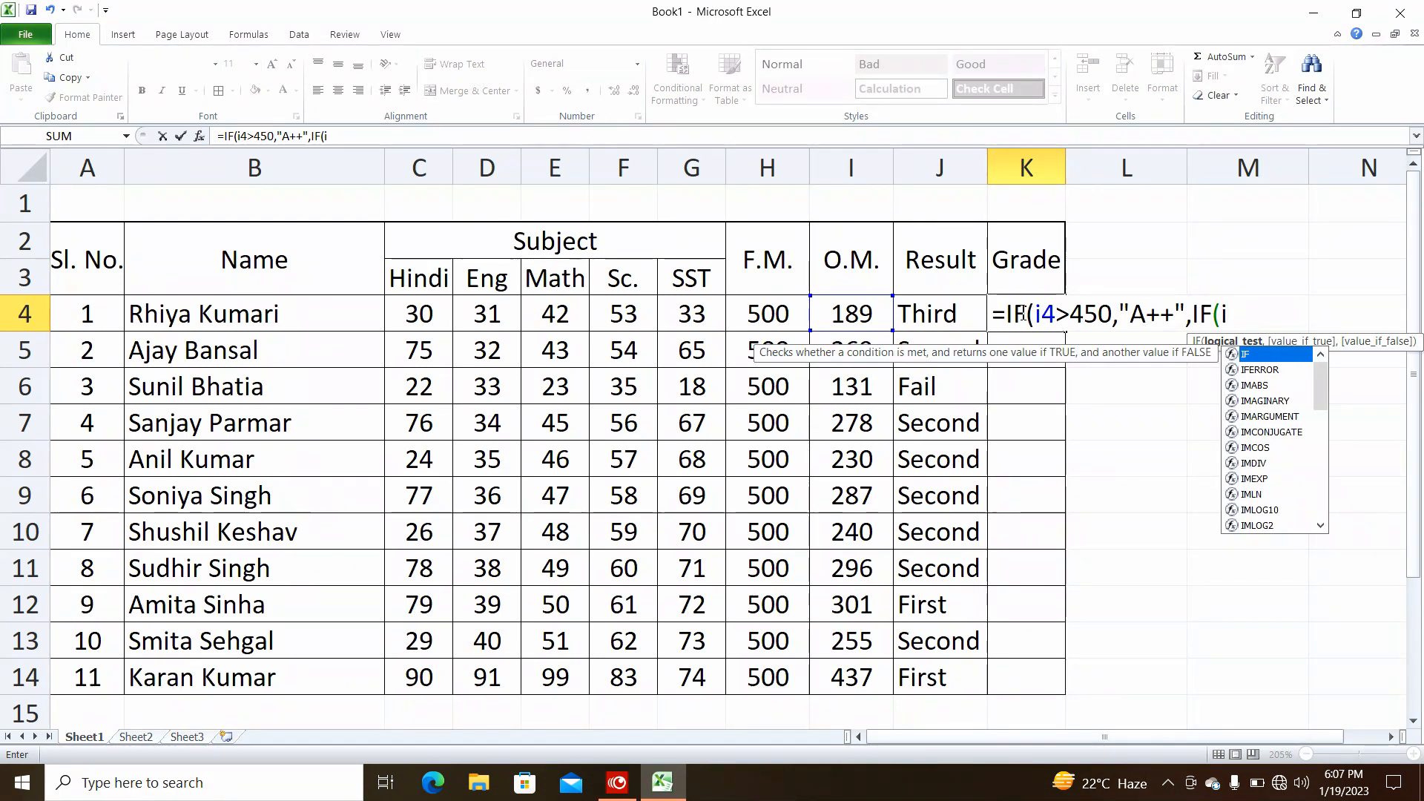
type("4>")
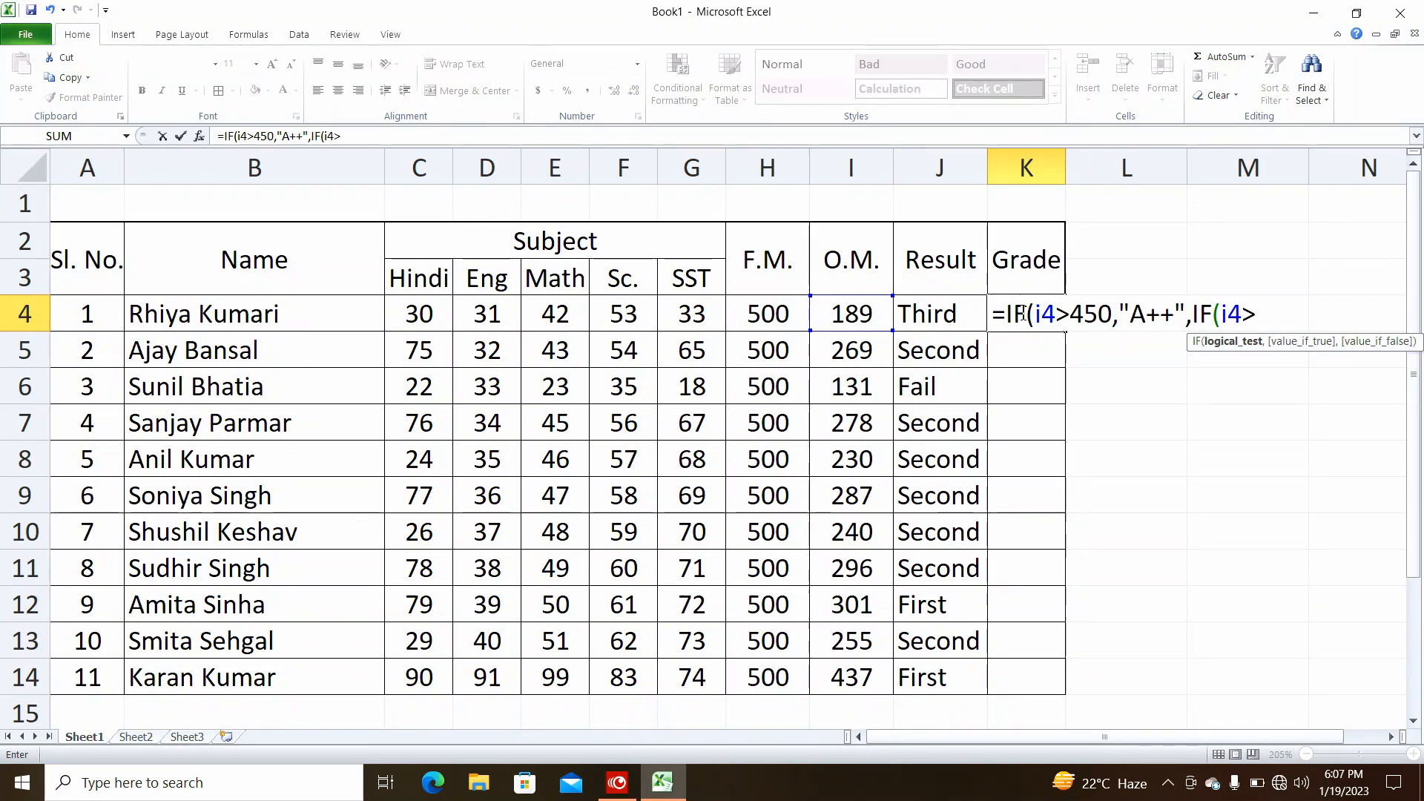
type("400")
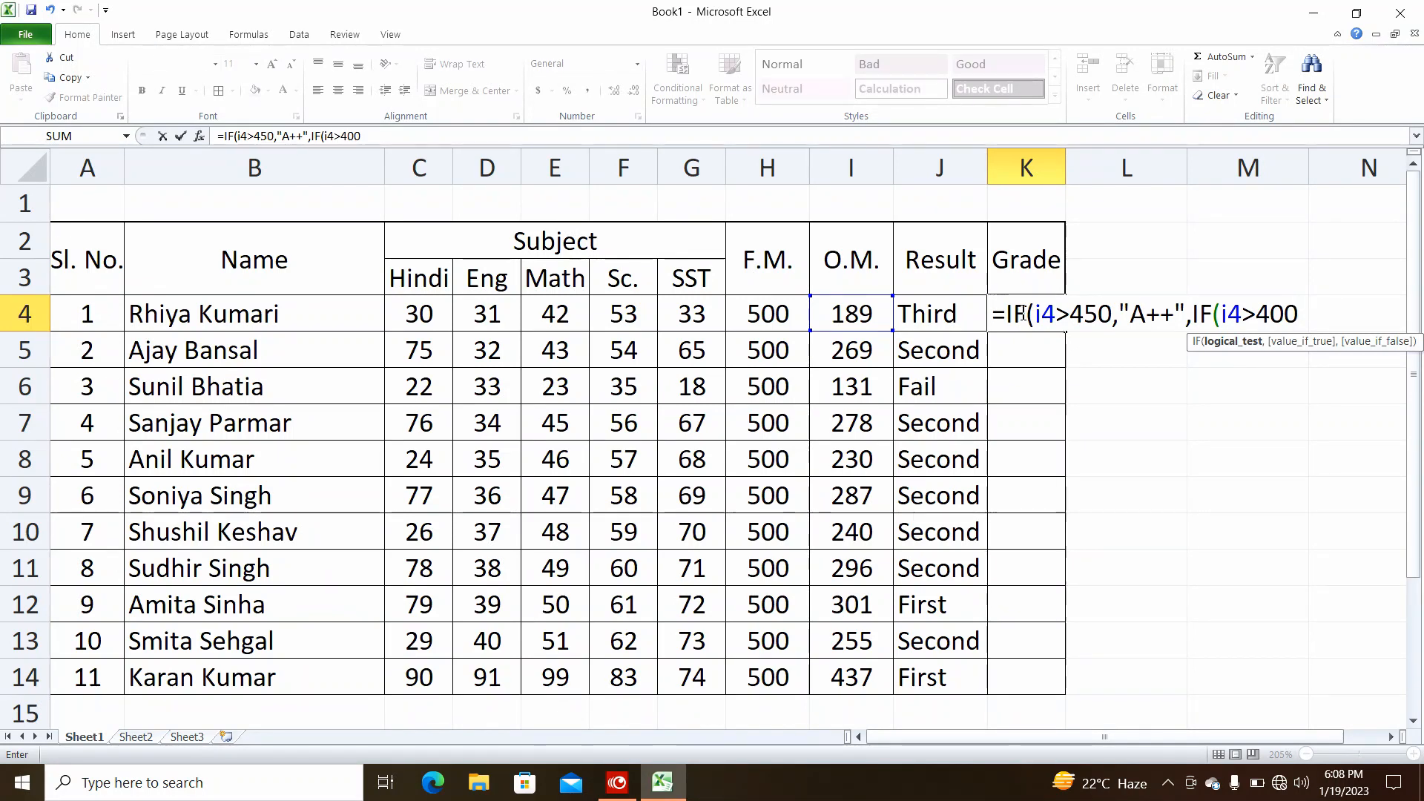
type(",")
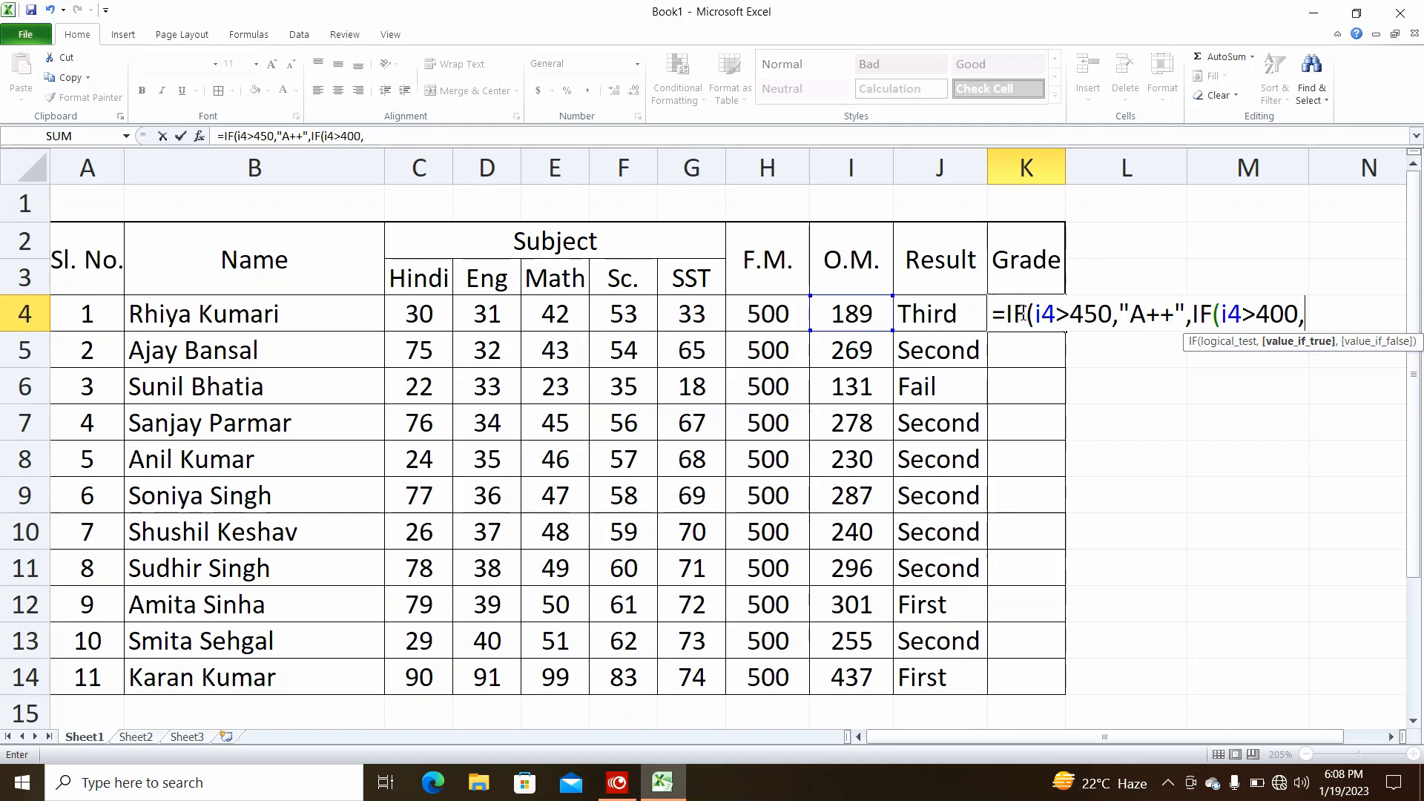
type("\"")
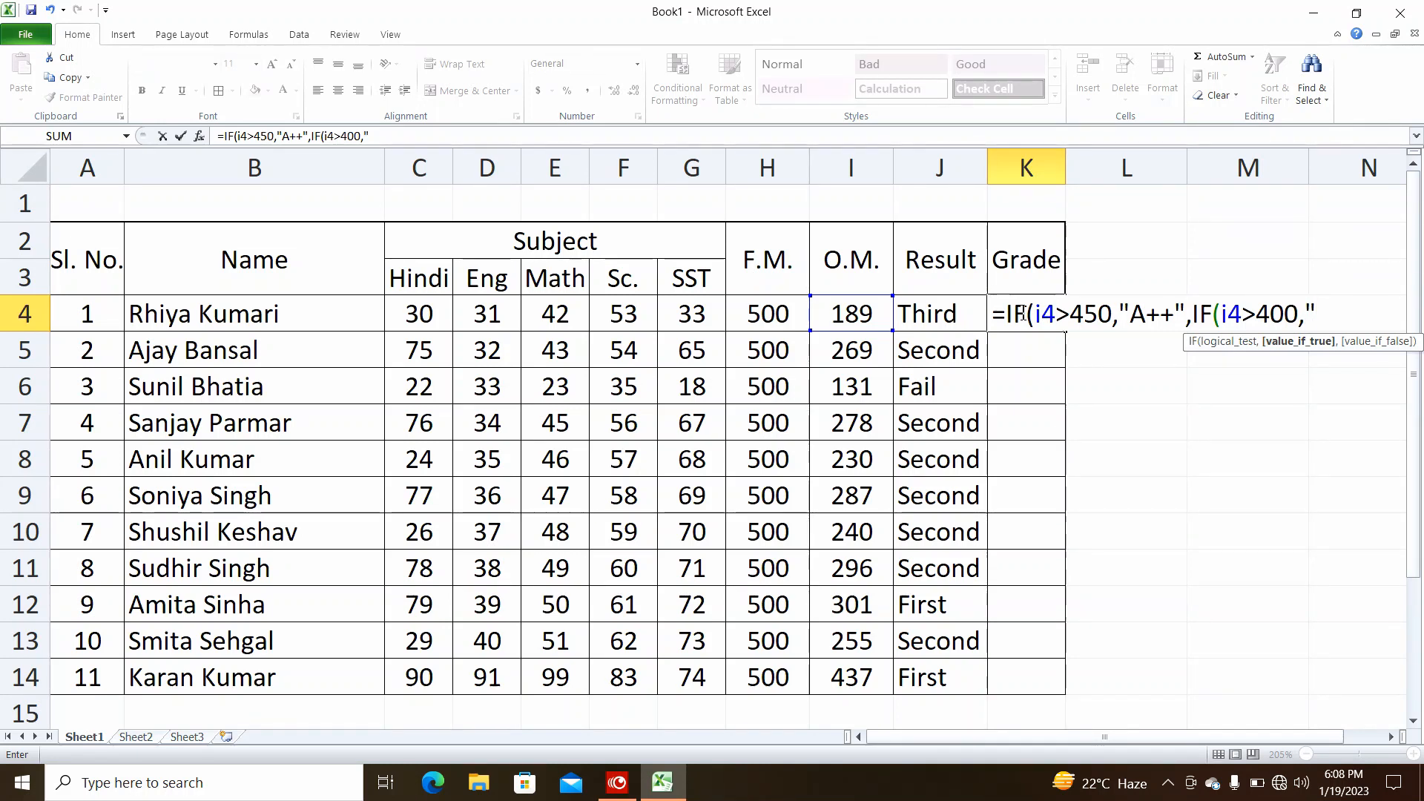
type("A+")
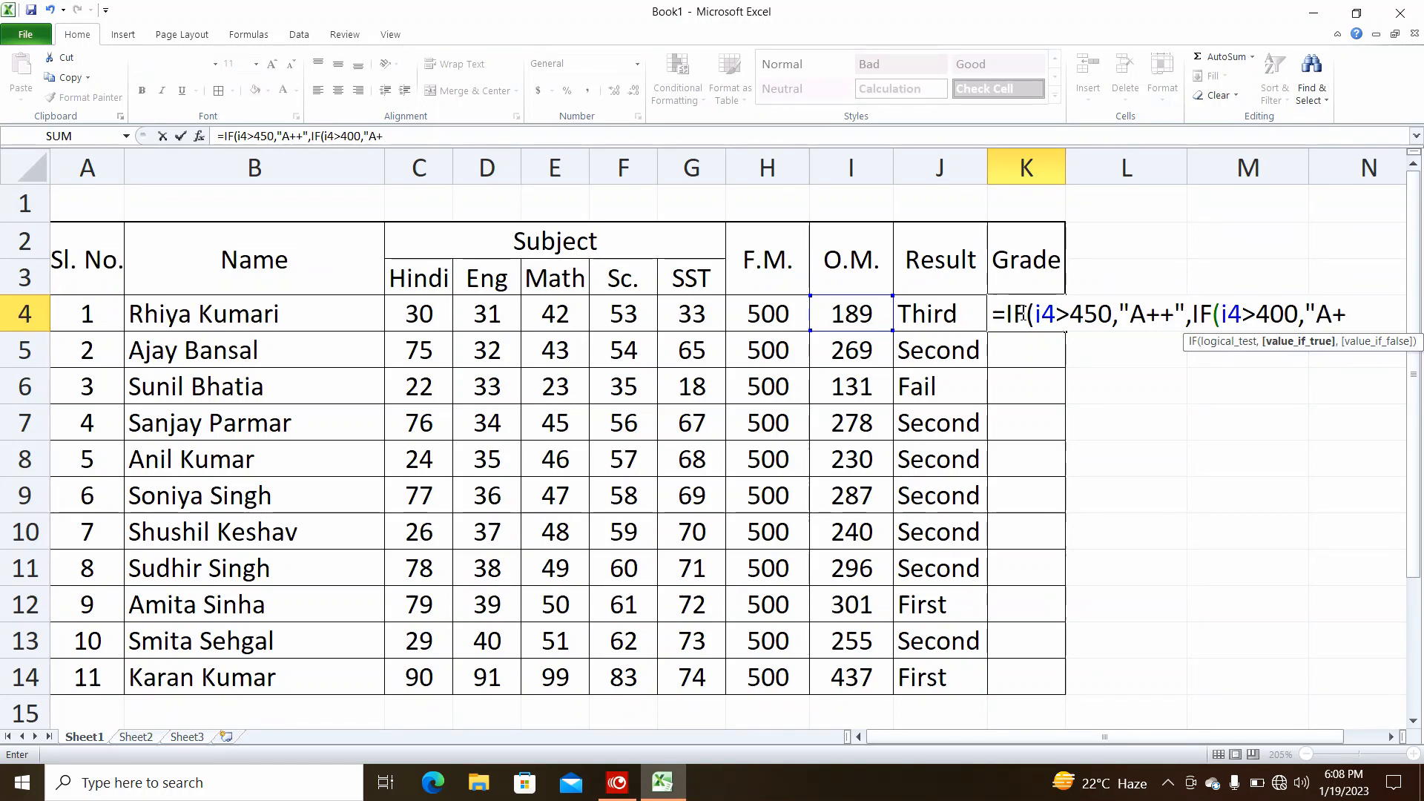
type("\",")
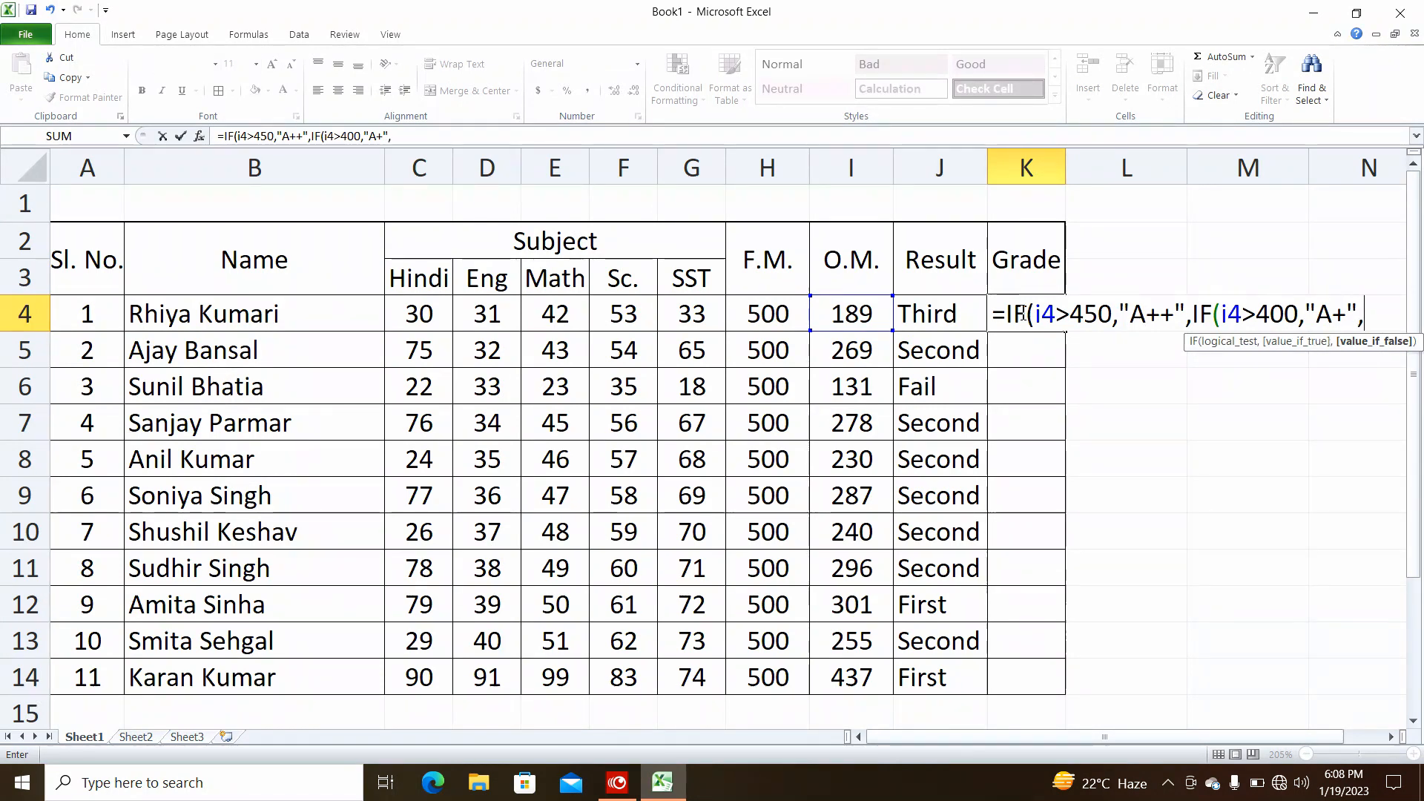
Step: Nest a third IF in the K4 formula that returns "A" when I4 is greater than 300
type("IF(")
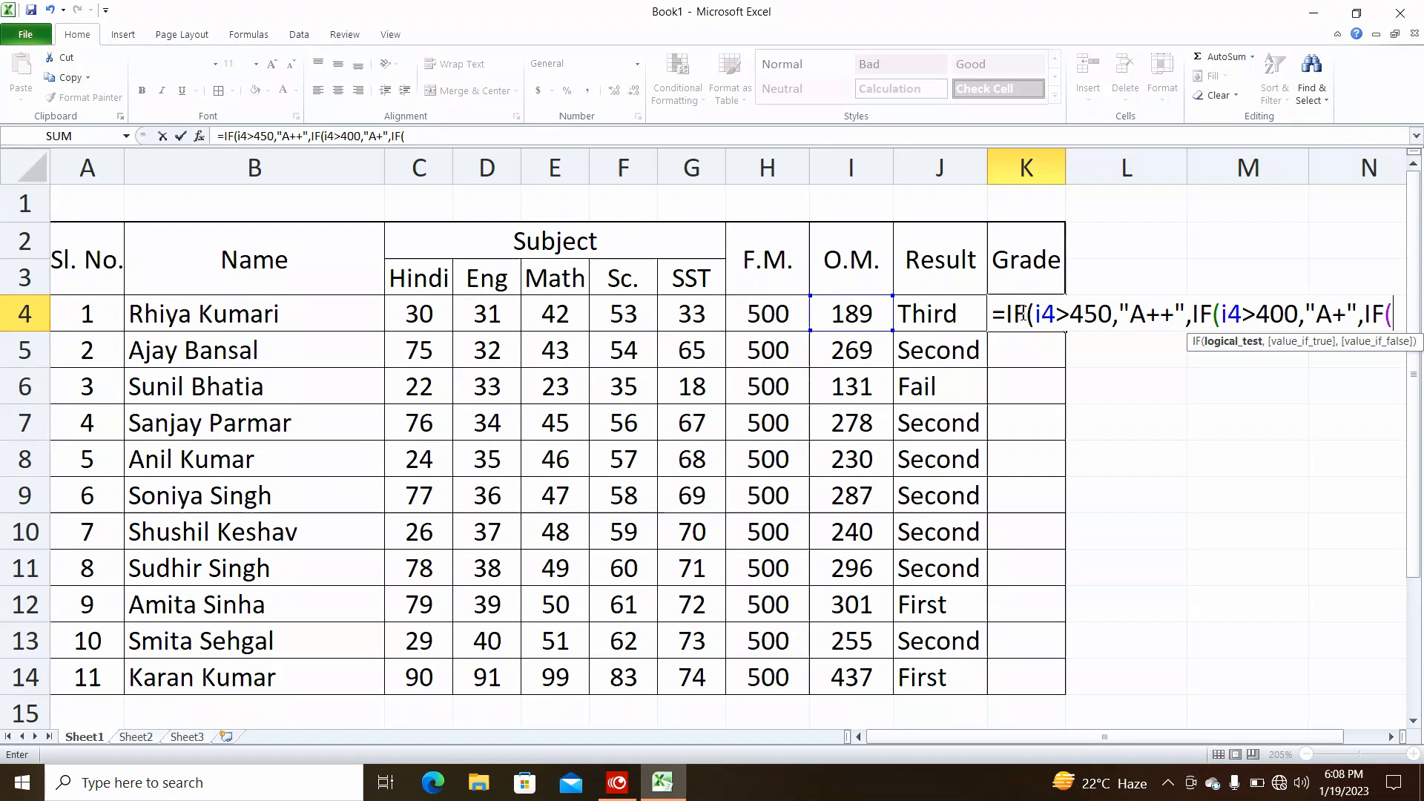
type("i4>")
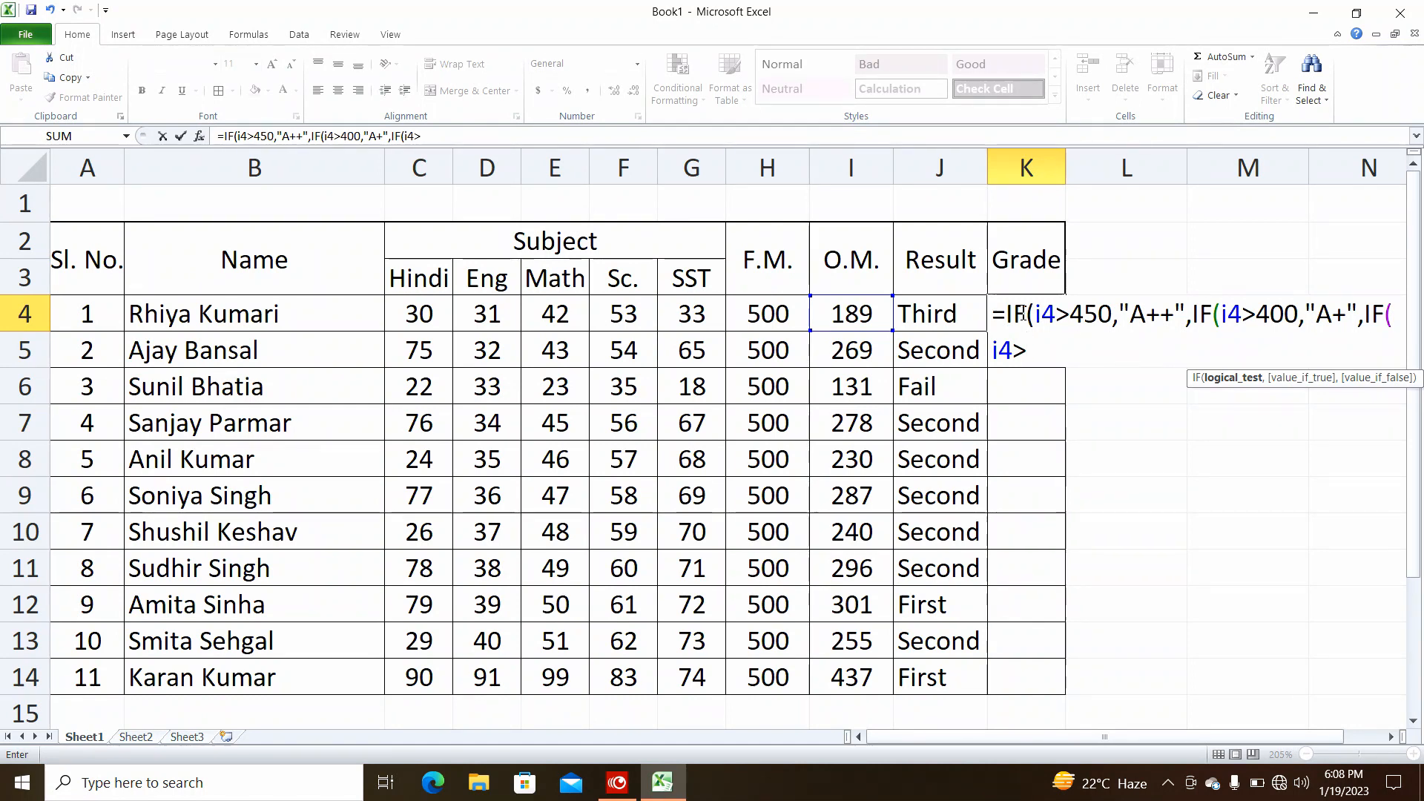
type("300,")
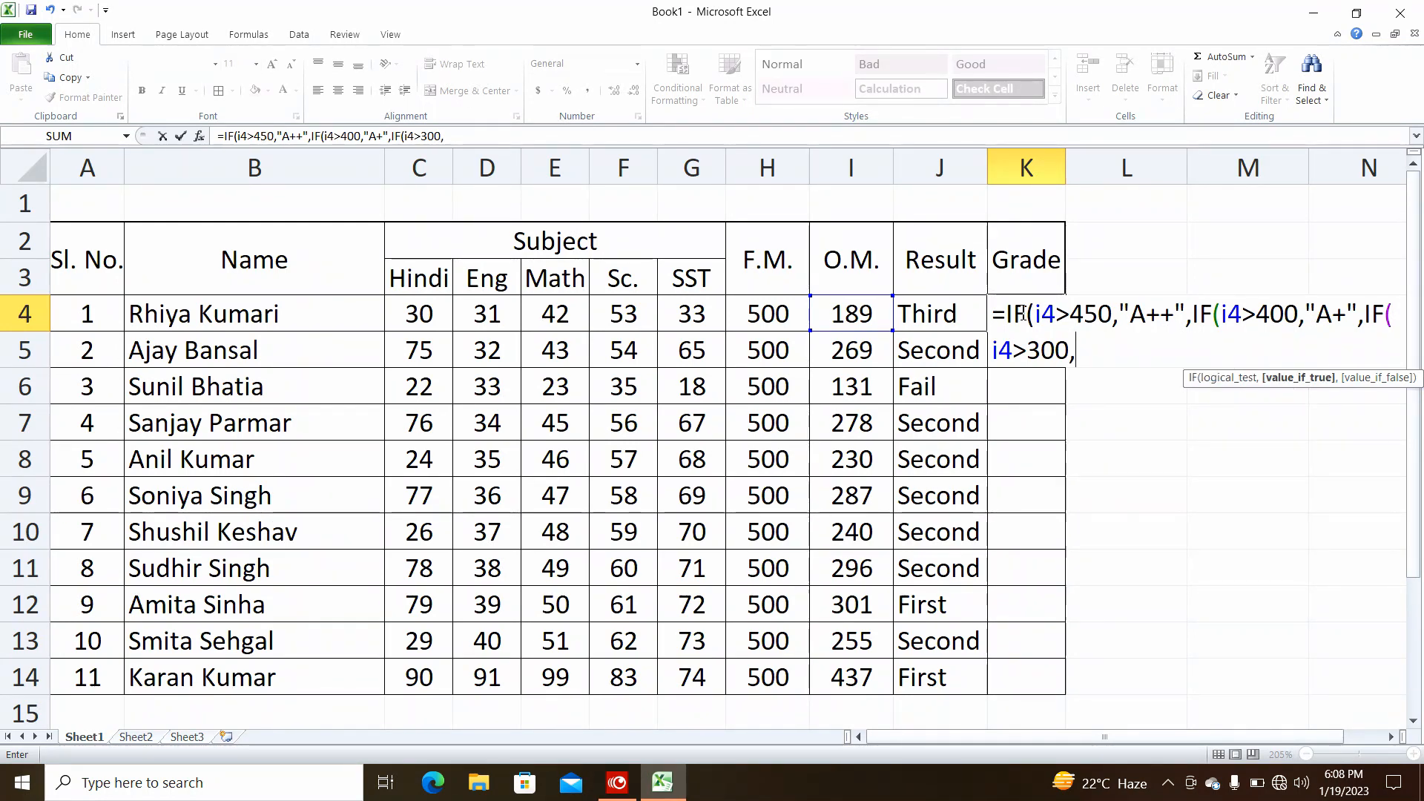
type("\"A")
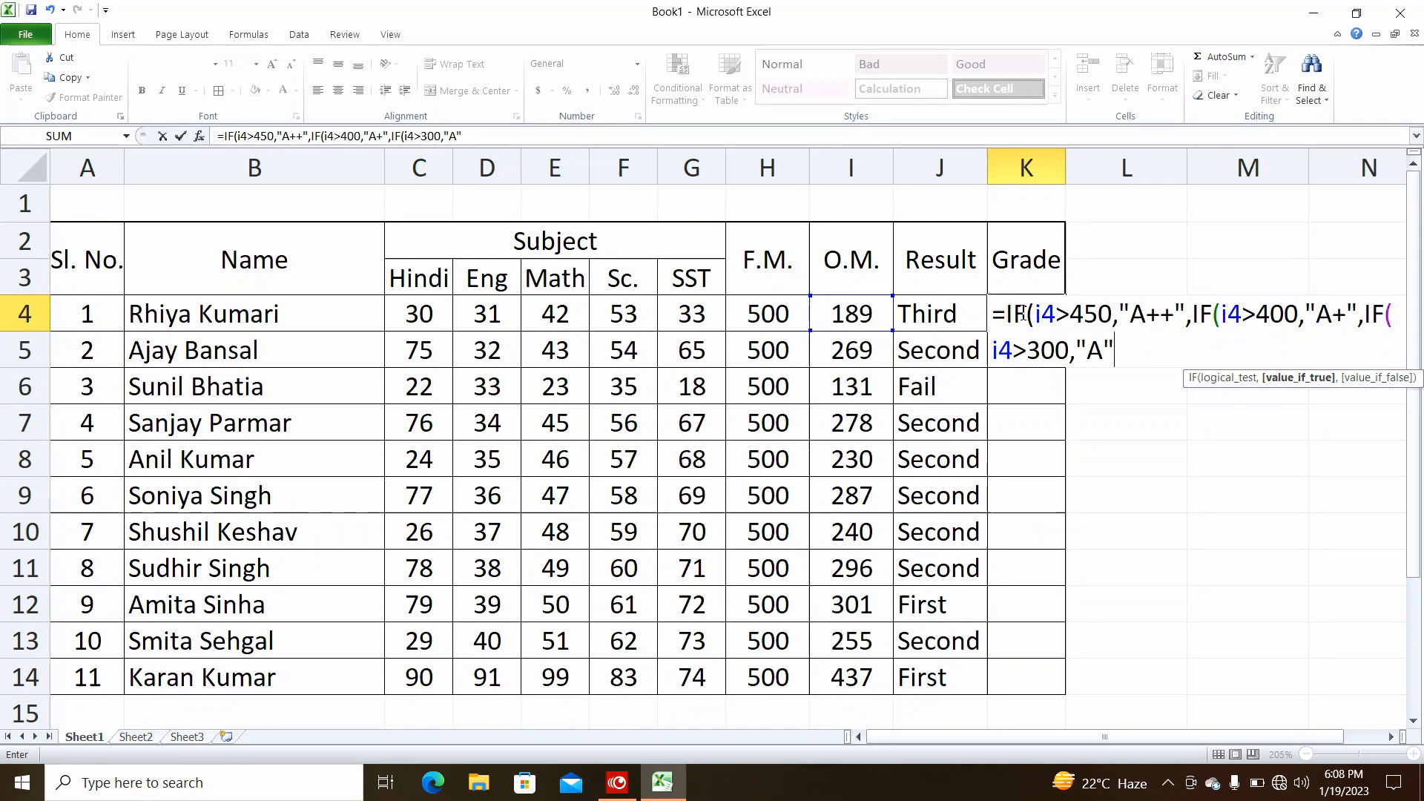
type("\"")
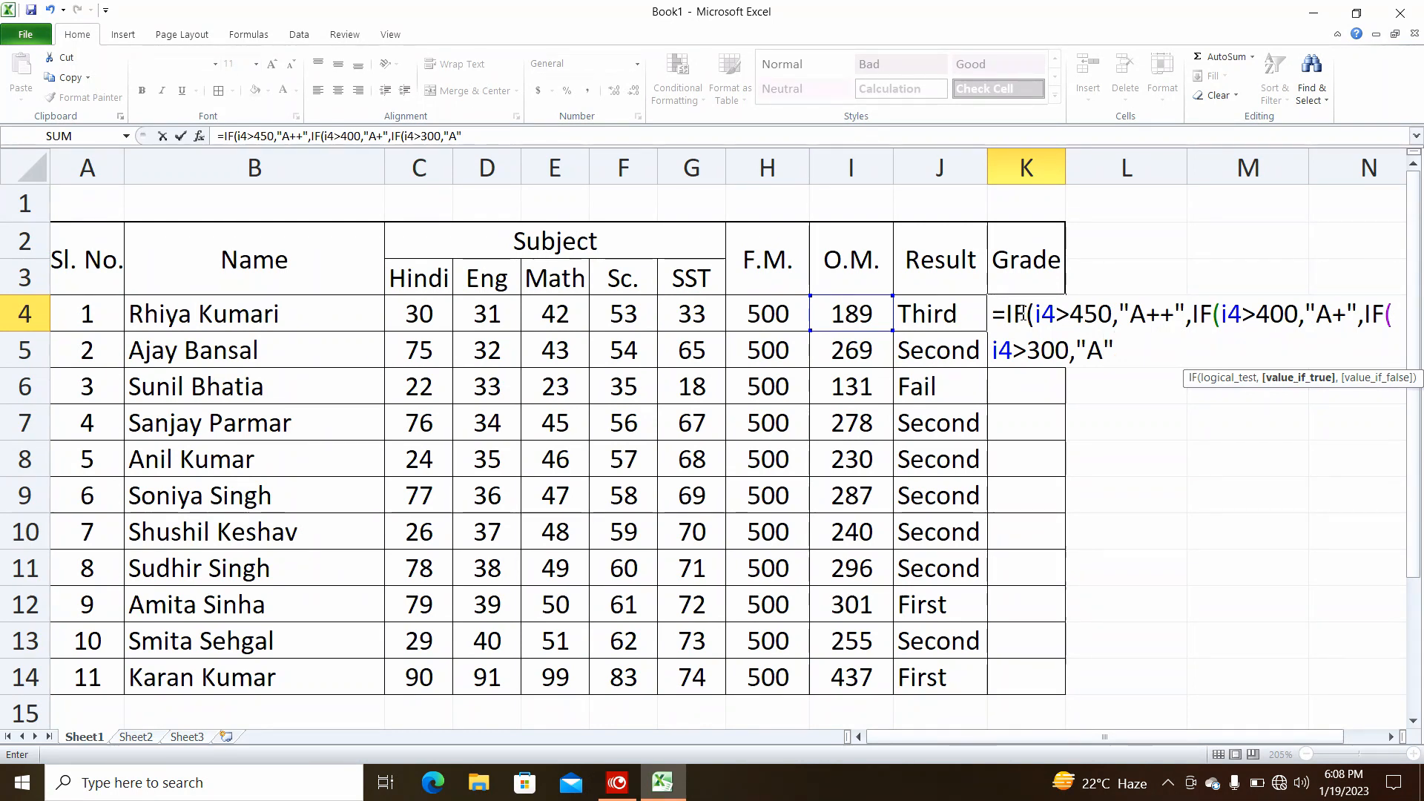
type(",")
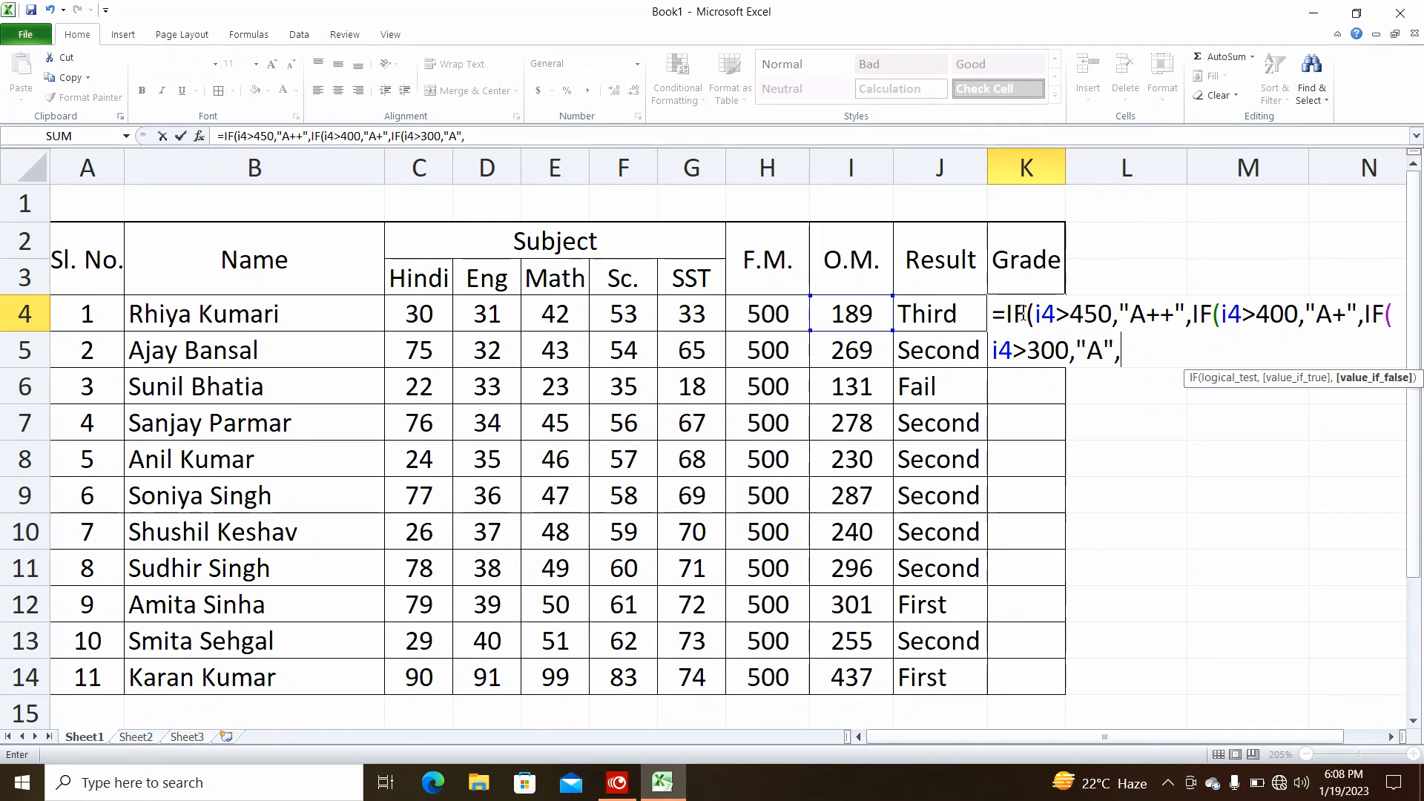
Step: Nest a fourth IF in the K4 formula that returns "B+" when I4 is greater than 260
type("if")
key("Tab")
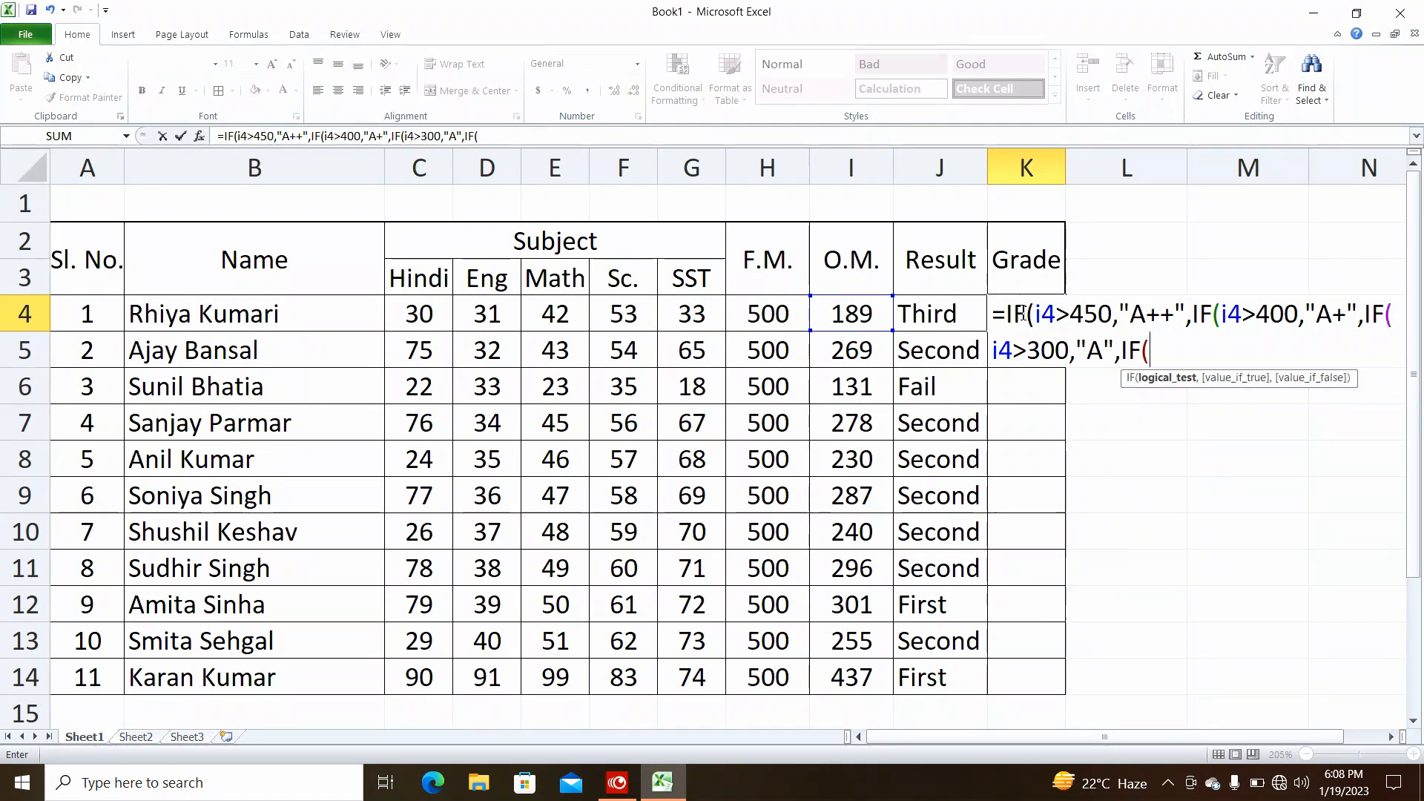
type("i4")
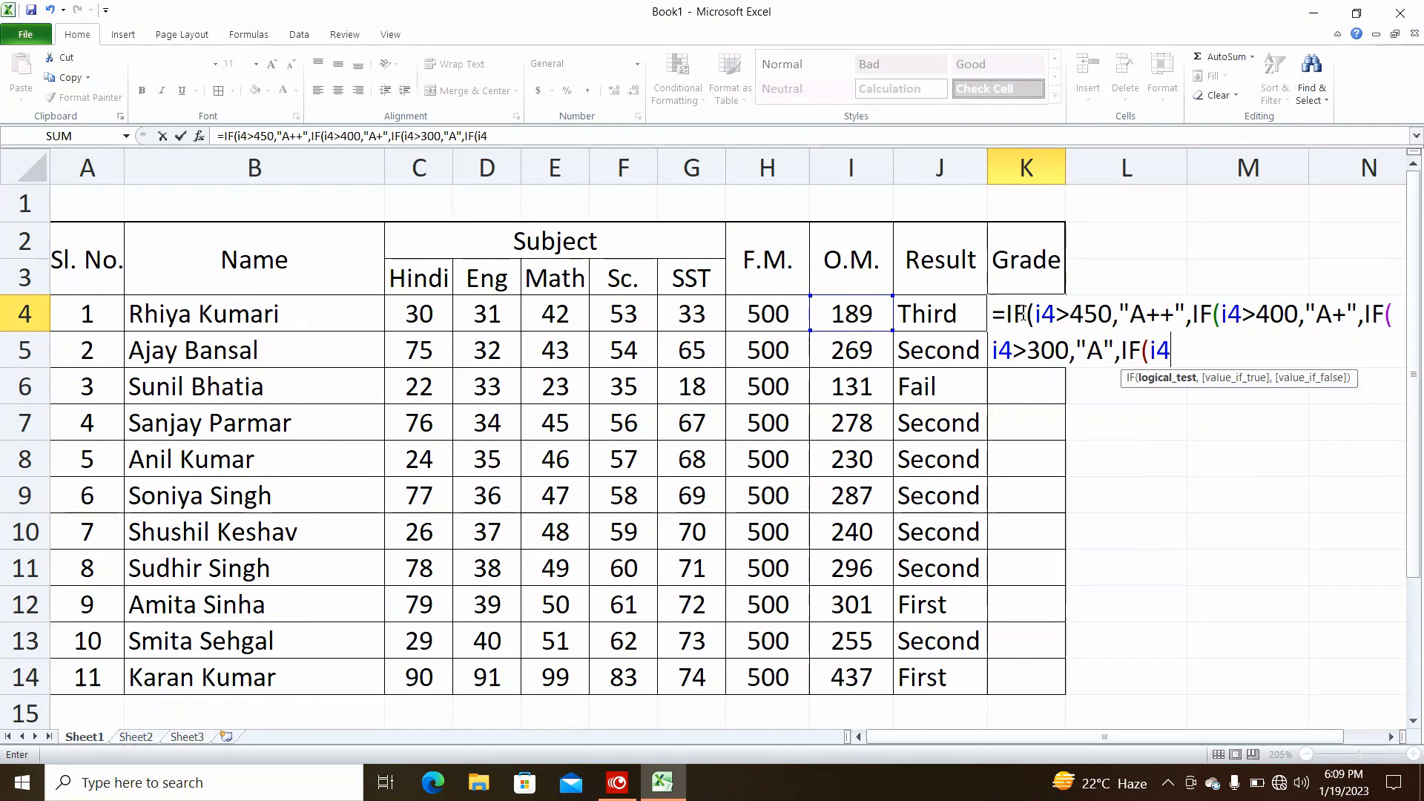
type(">22")
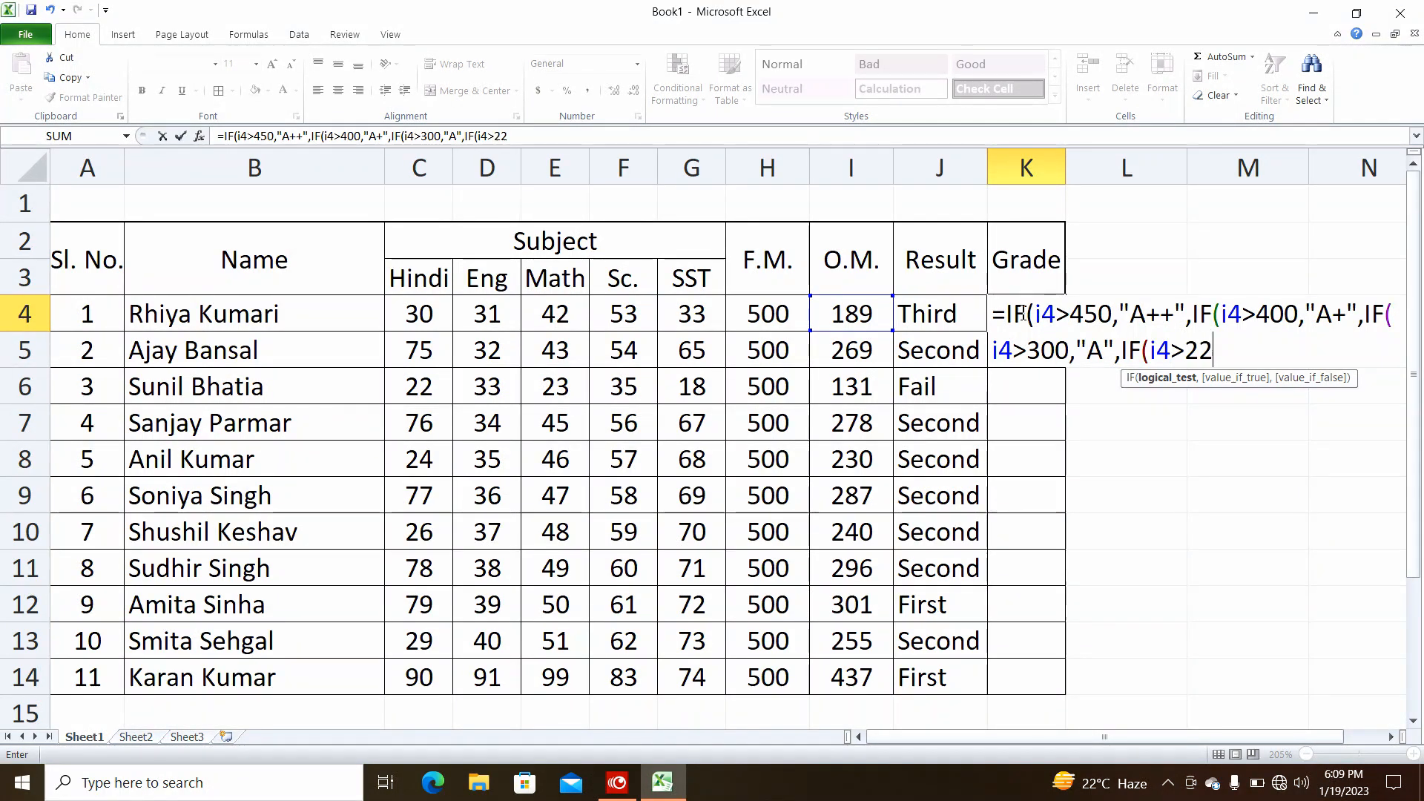
key("BackSpace")
type("60")
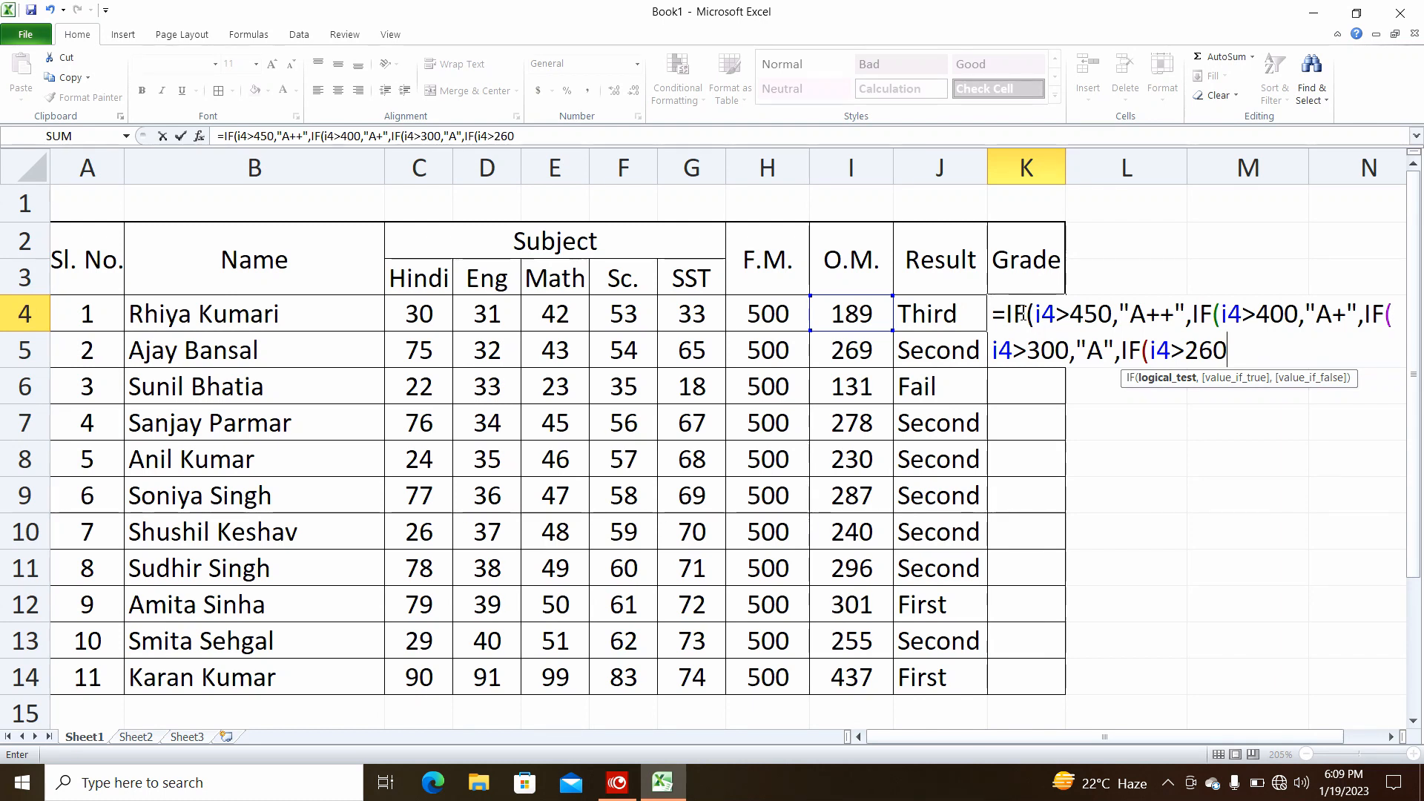
type(",\"")
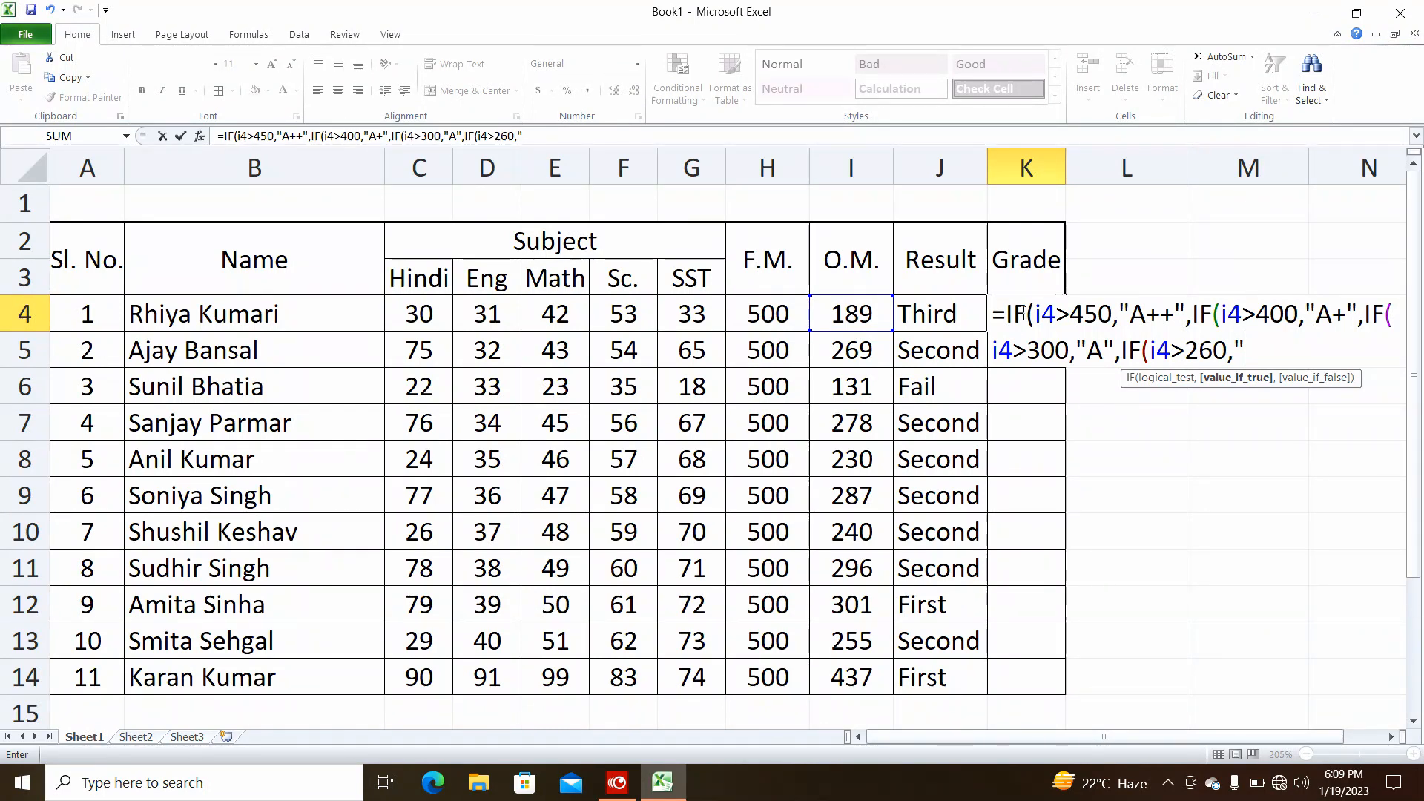
type("B+")
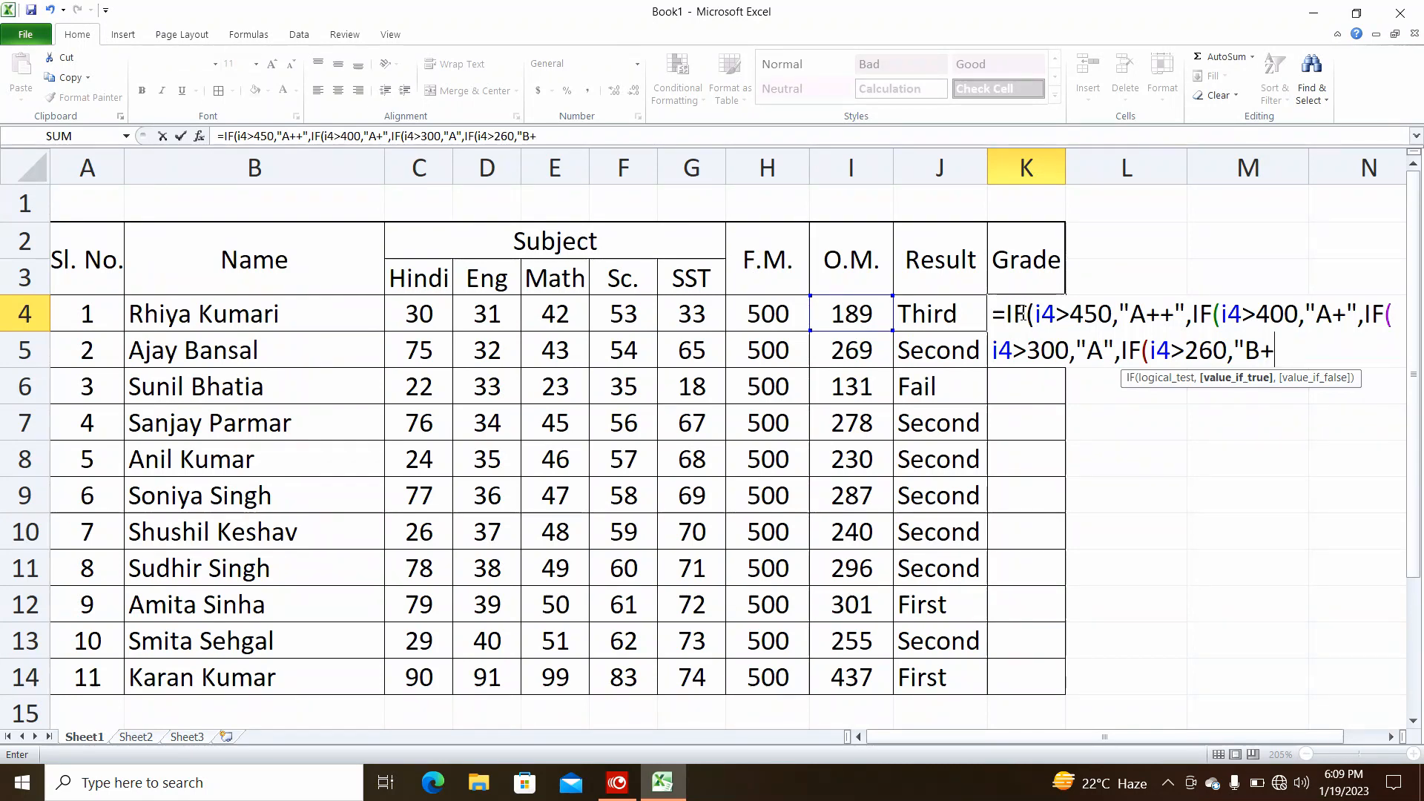
type("\"")
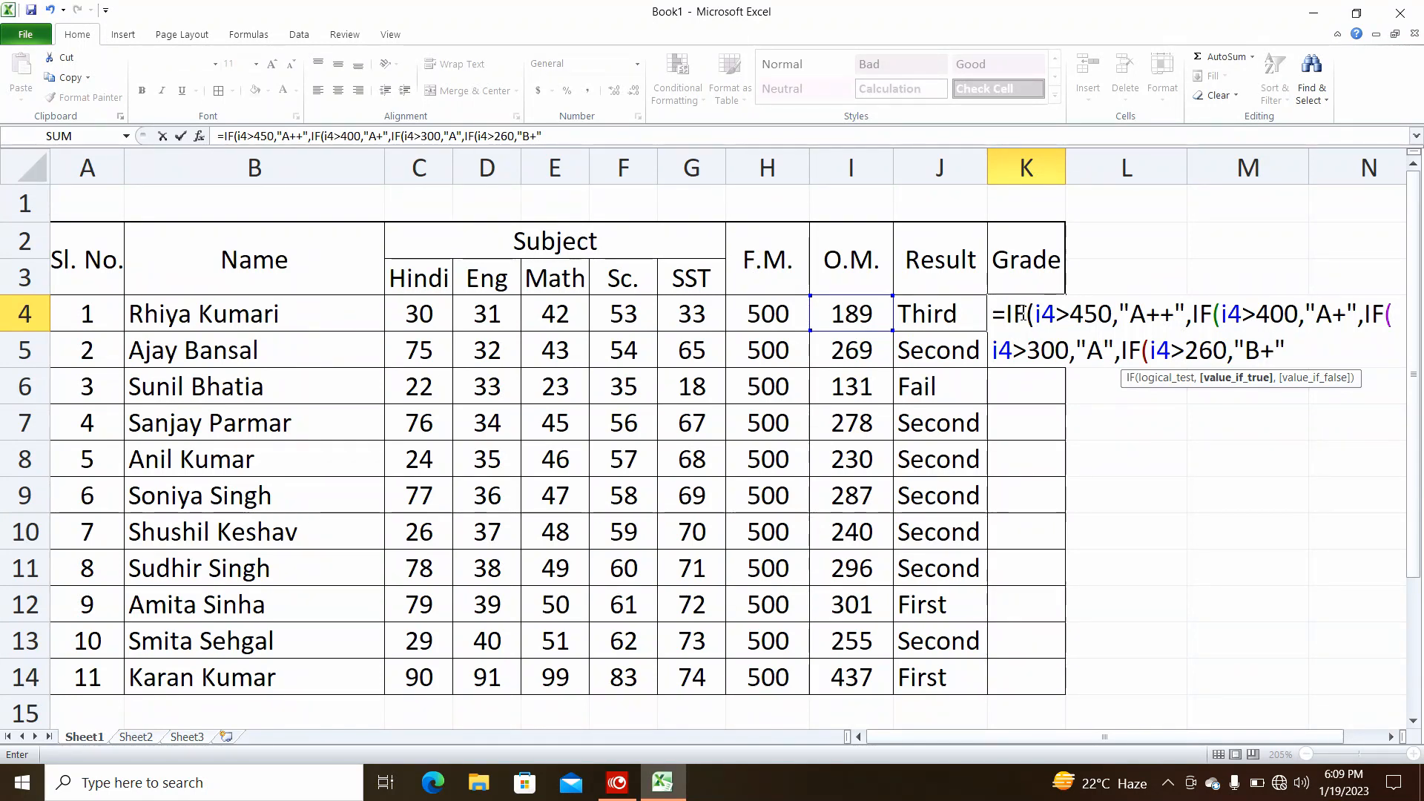
type(",")
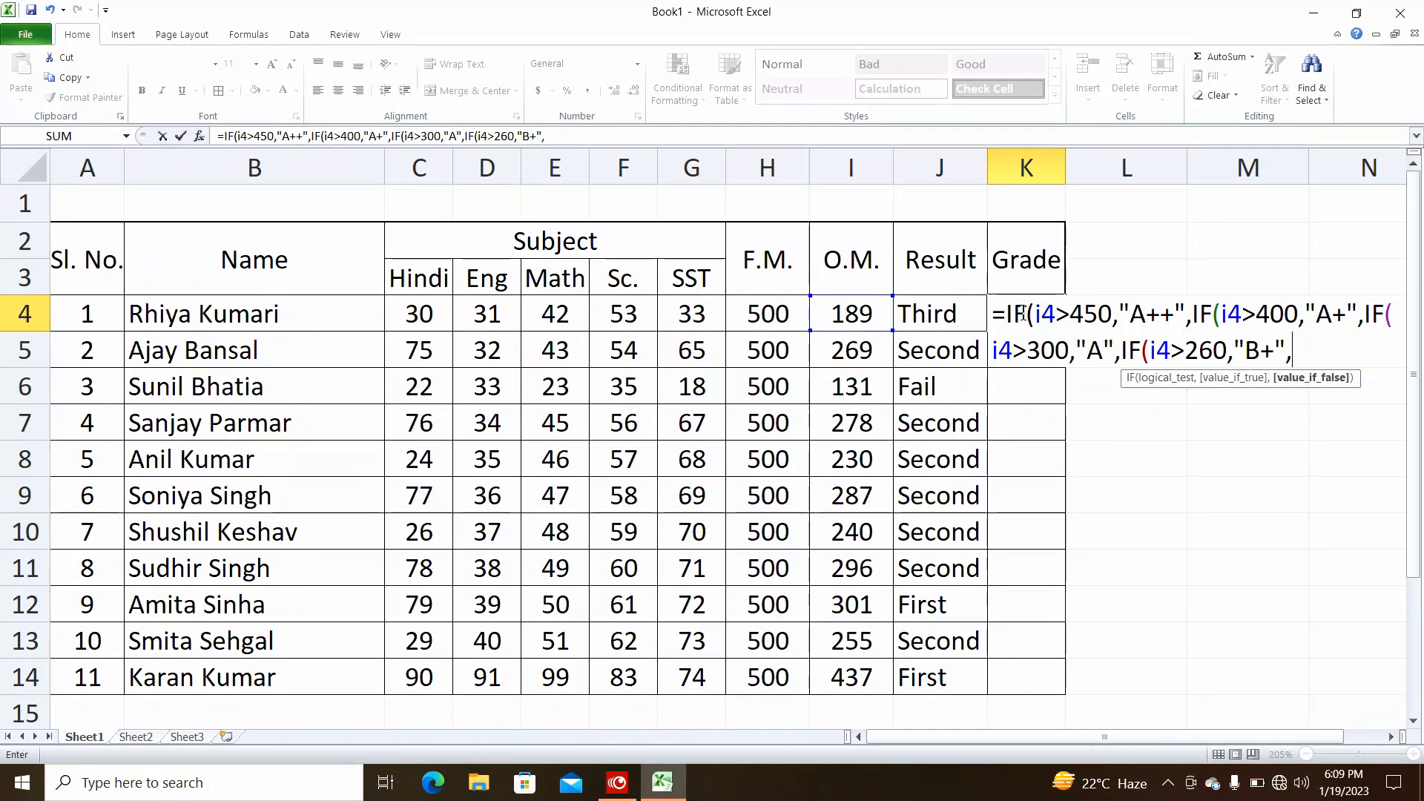
Step: Nest a fifth IF in the K4 formula that returns "B" when I4 is greater than 225
type("if")
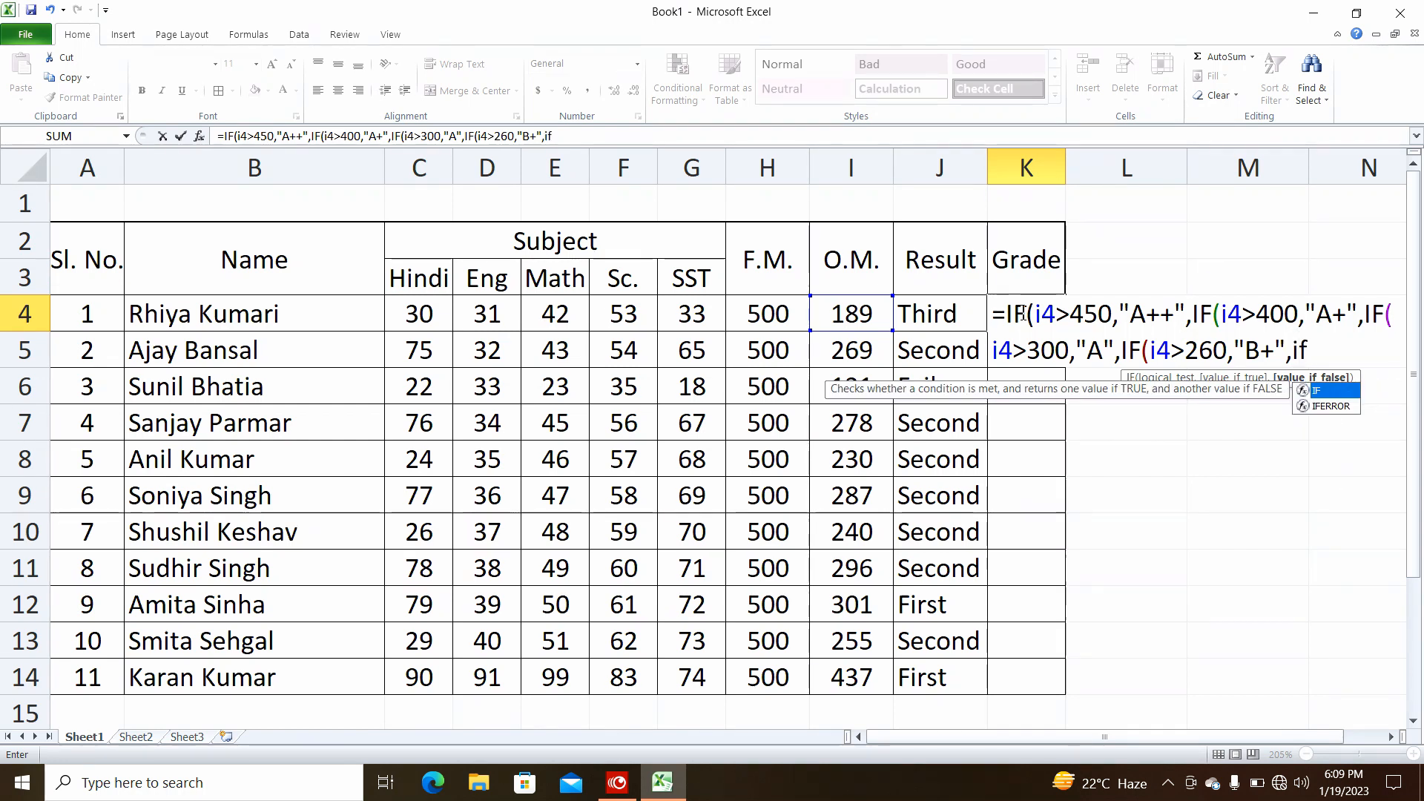
key("Tab")
type("i4")
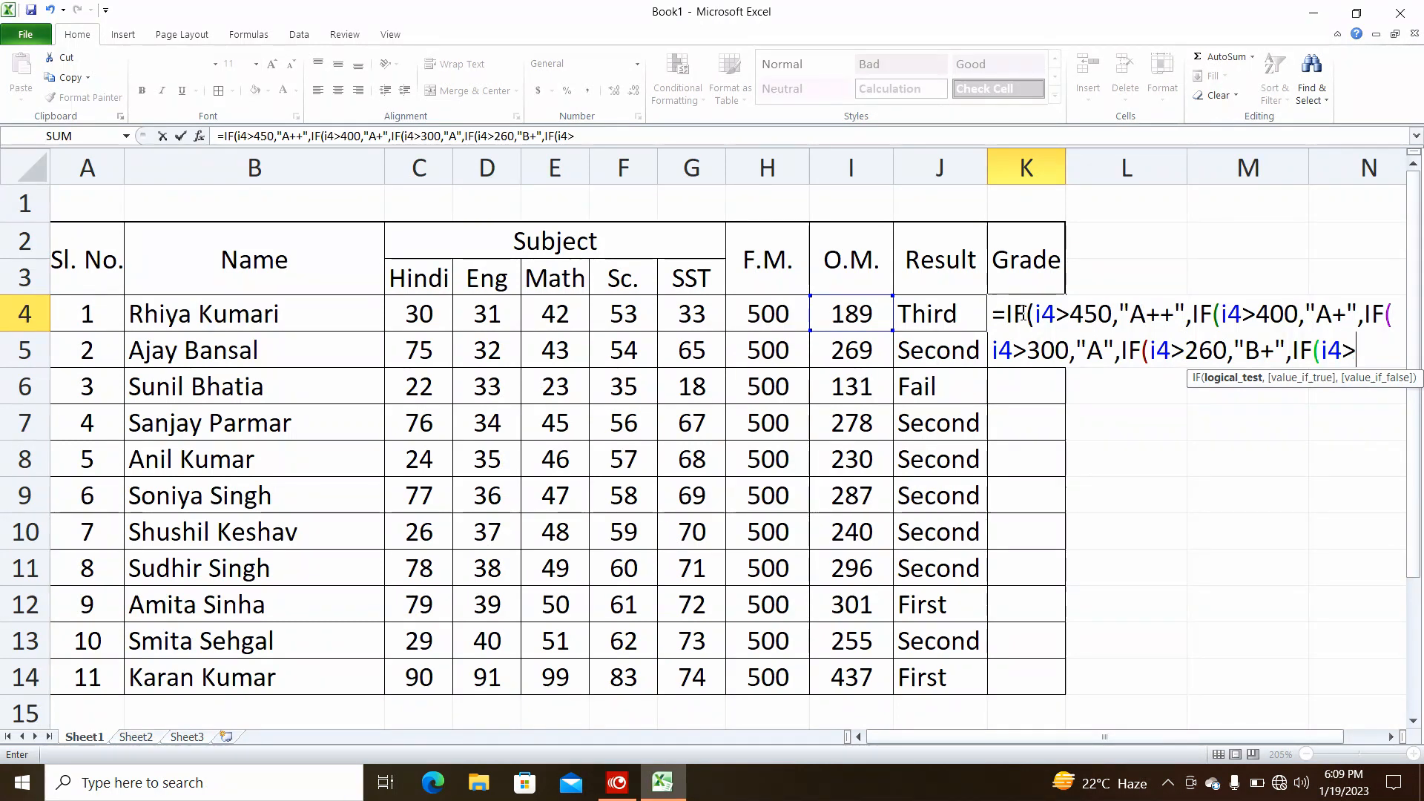
type(">22")
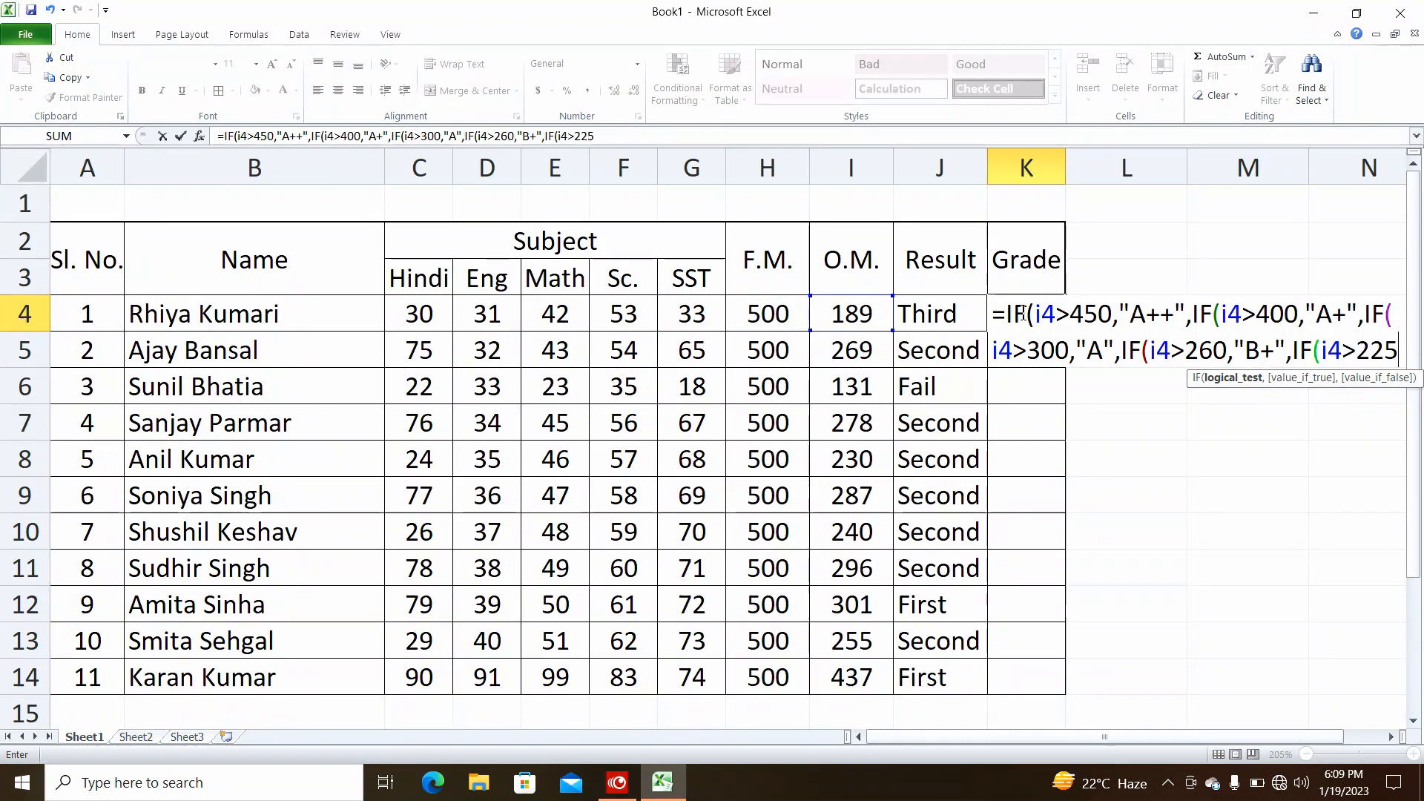
type("5")
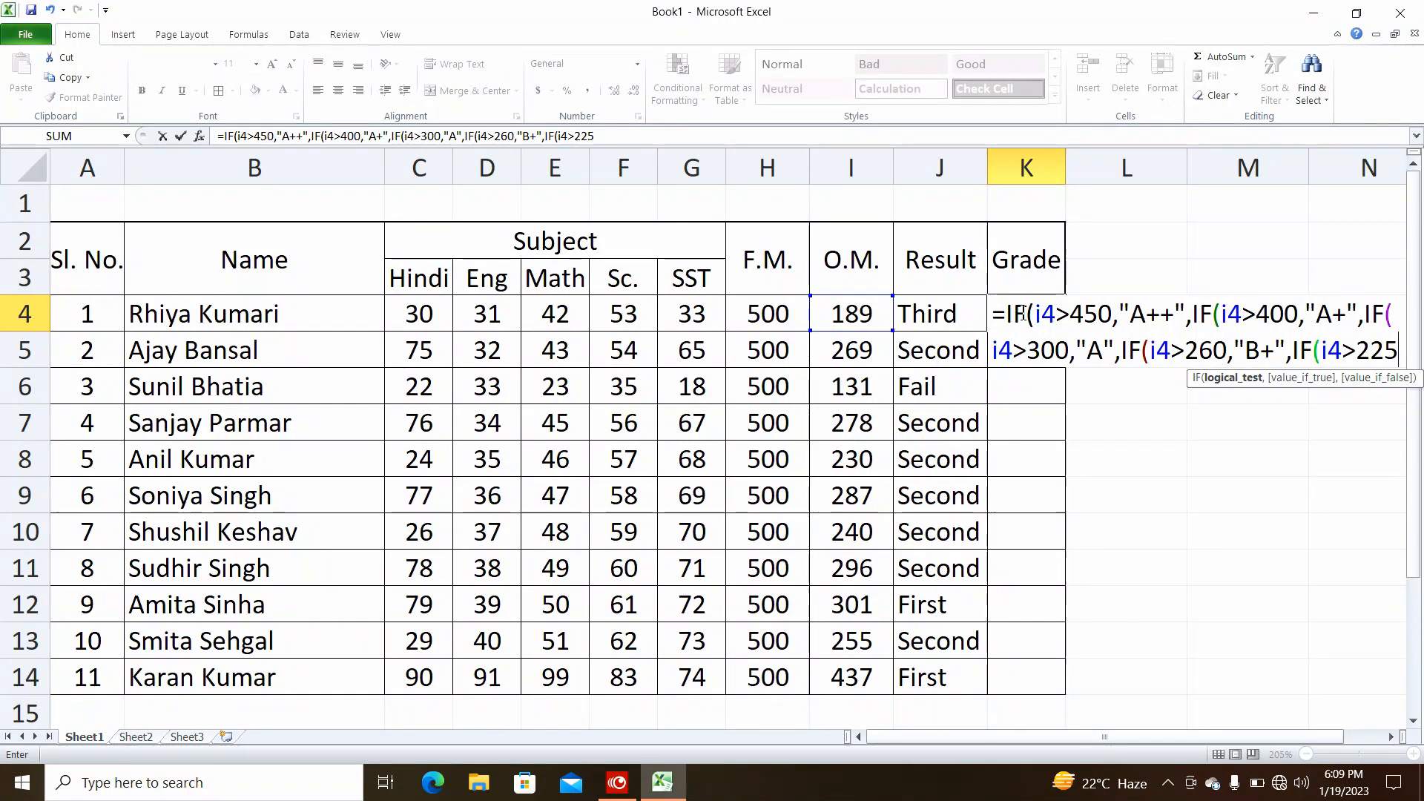
type(",")
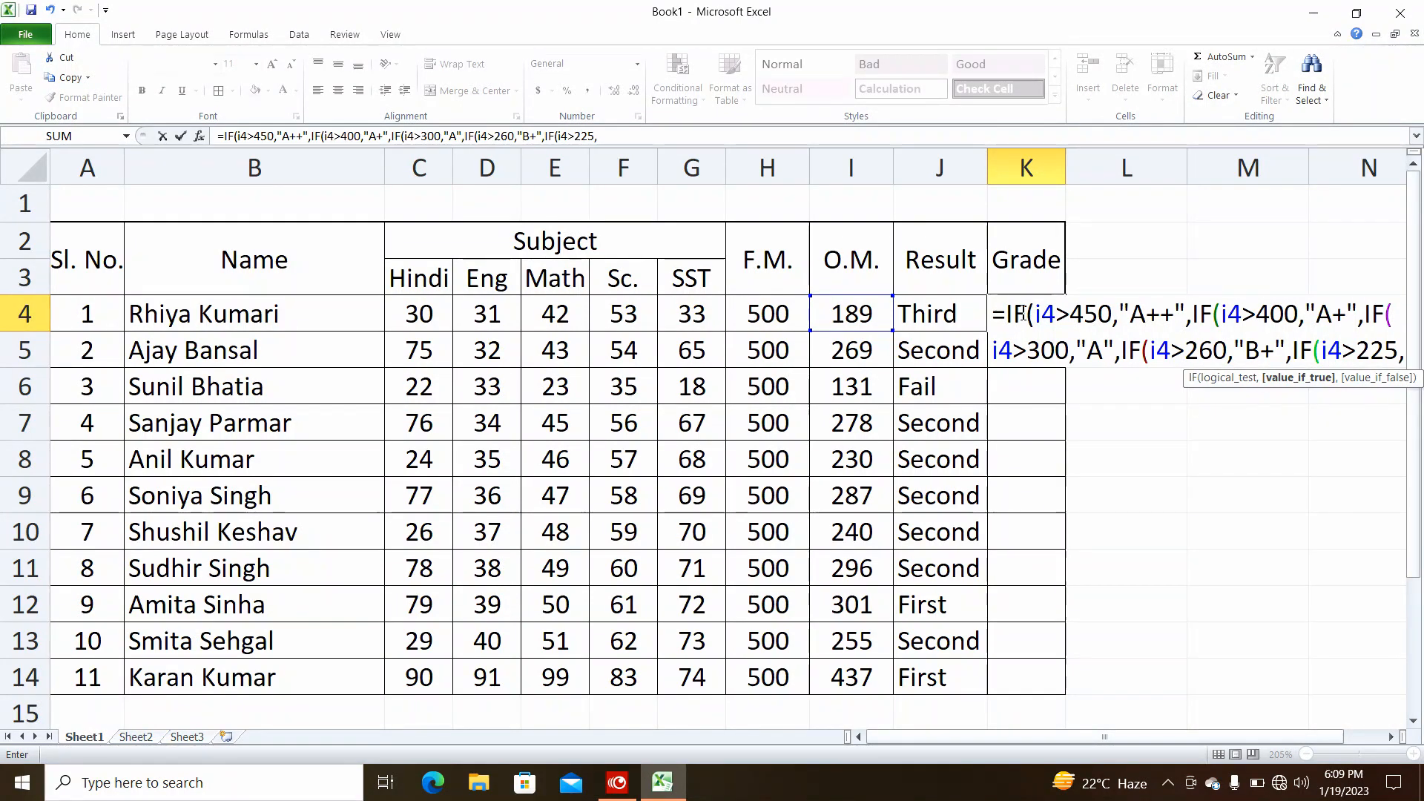
type("\"")
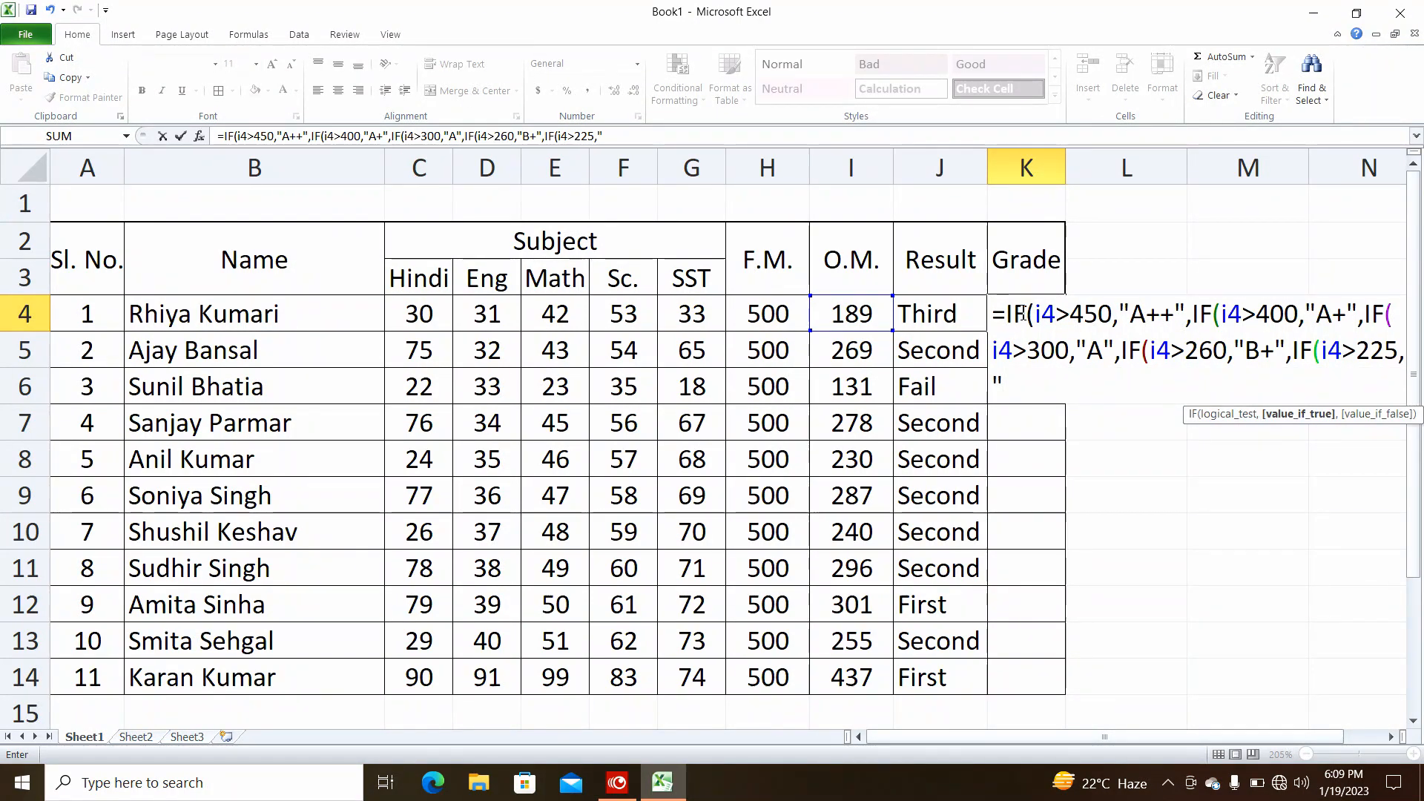
type("B\",if")
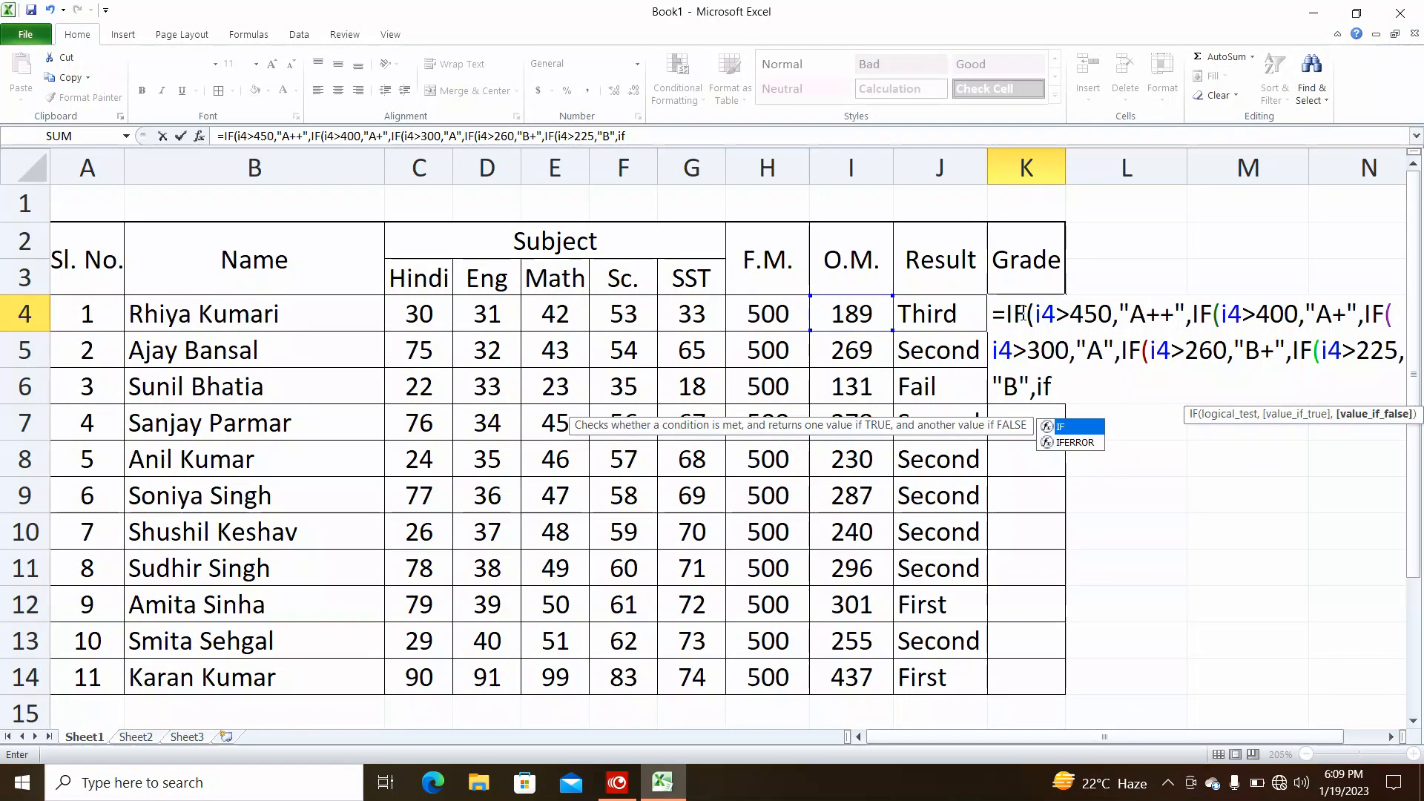
Step: Nest a sixth IF in the K4 formula that returns "C+" when I4 is greater than 180
key("Tab")
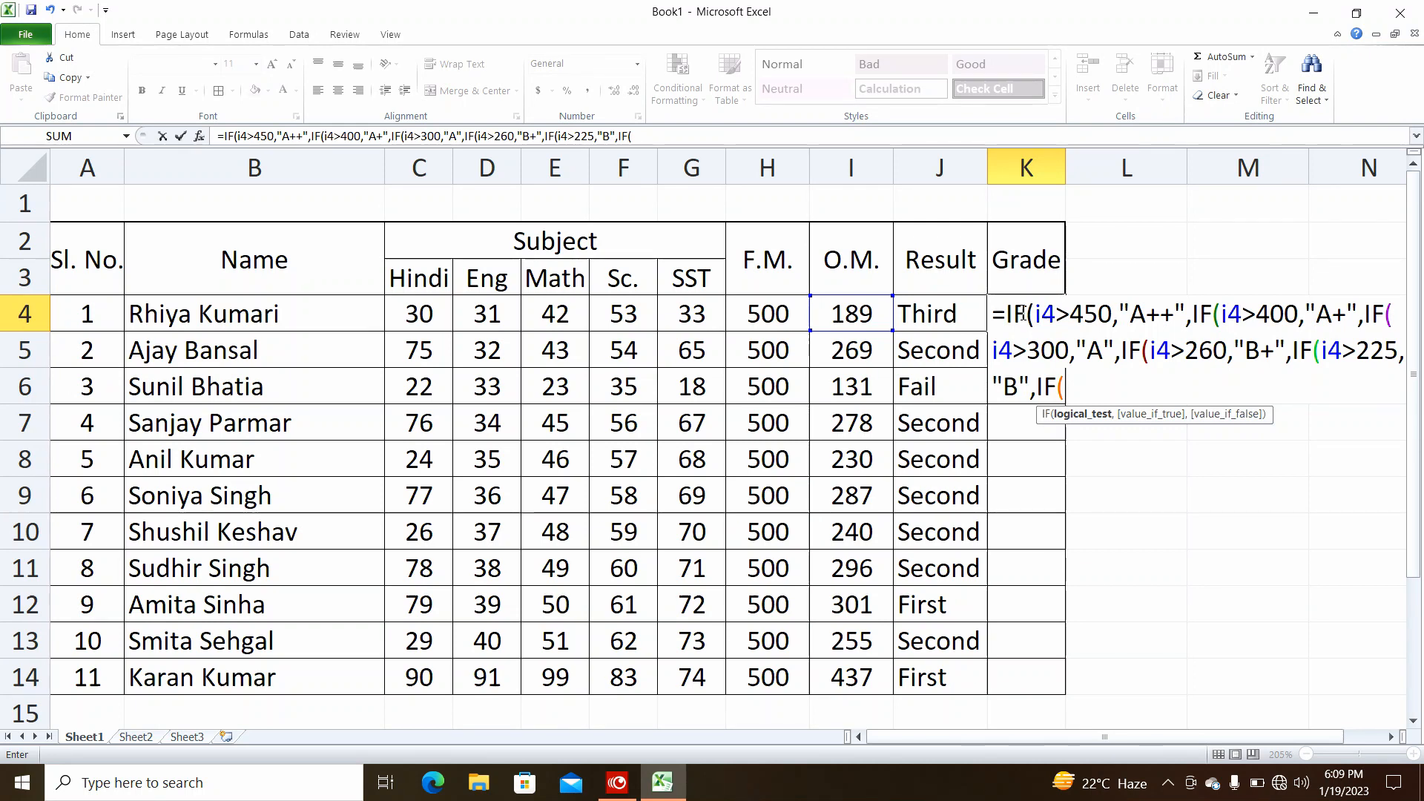
type("i4")
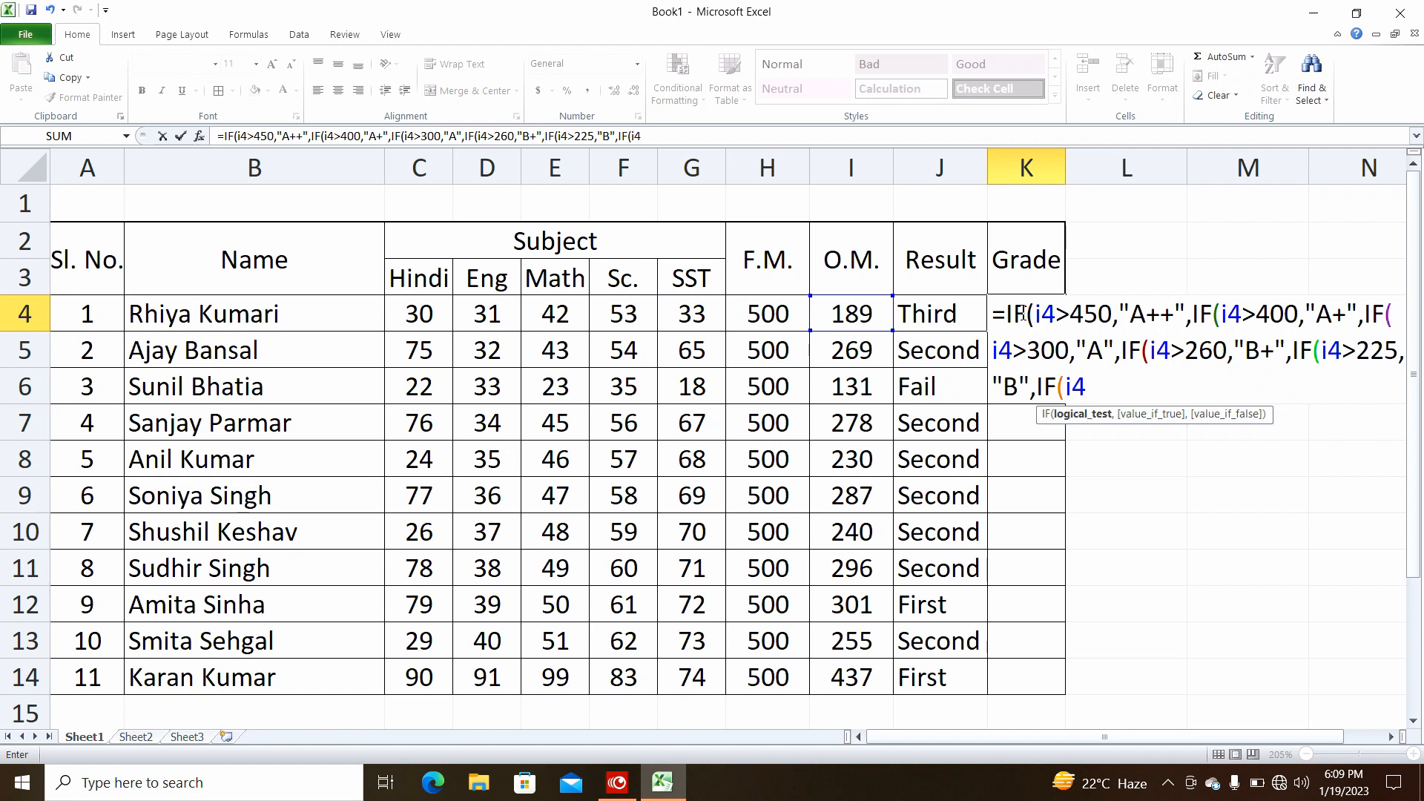
type(">")
type("180,\"")
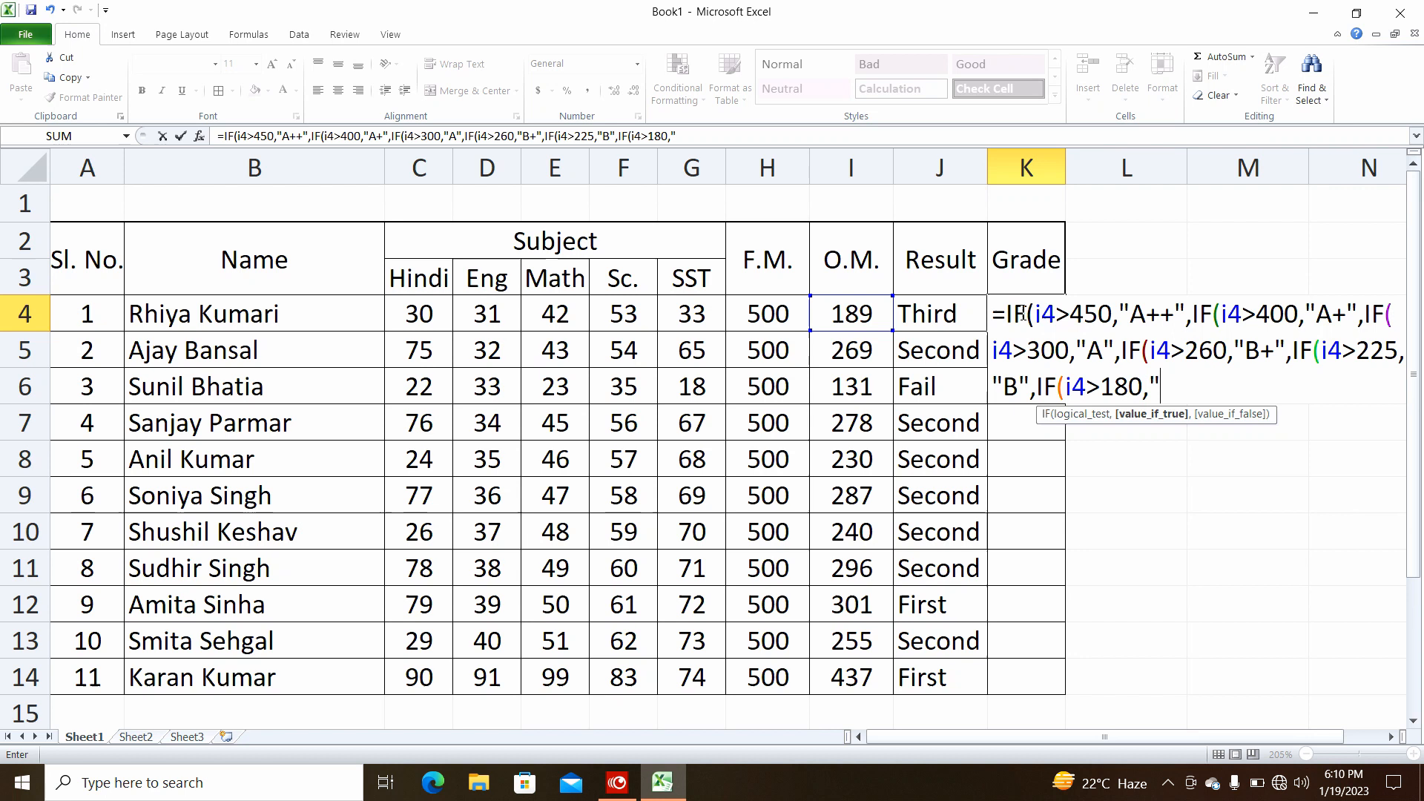
type("C+")
type("\"")
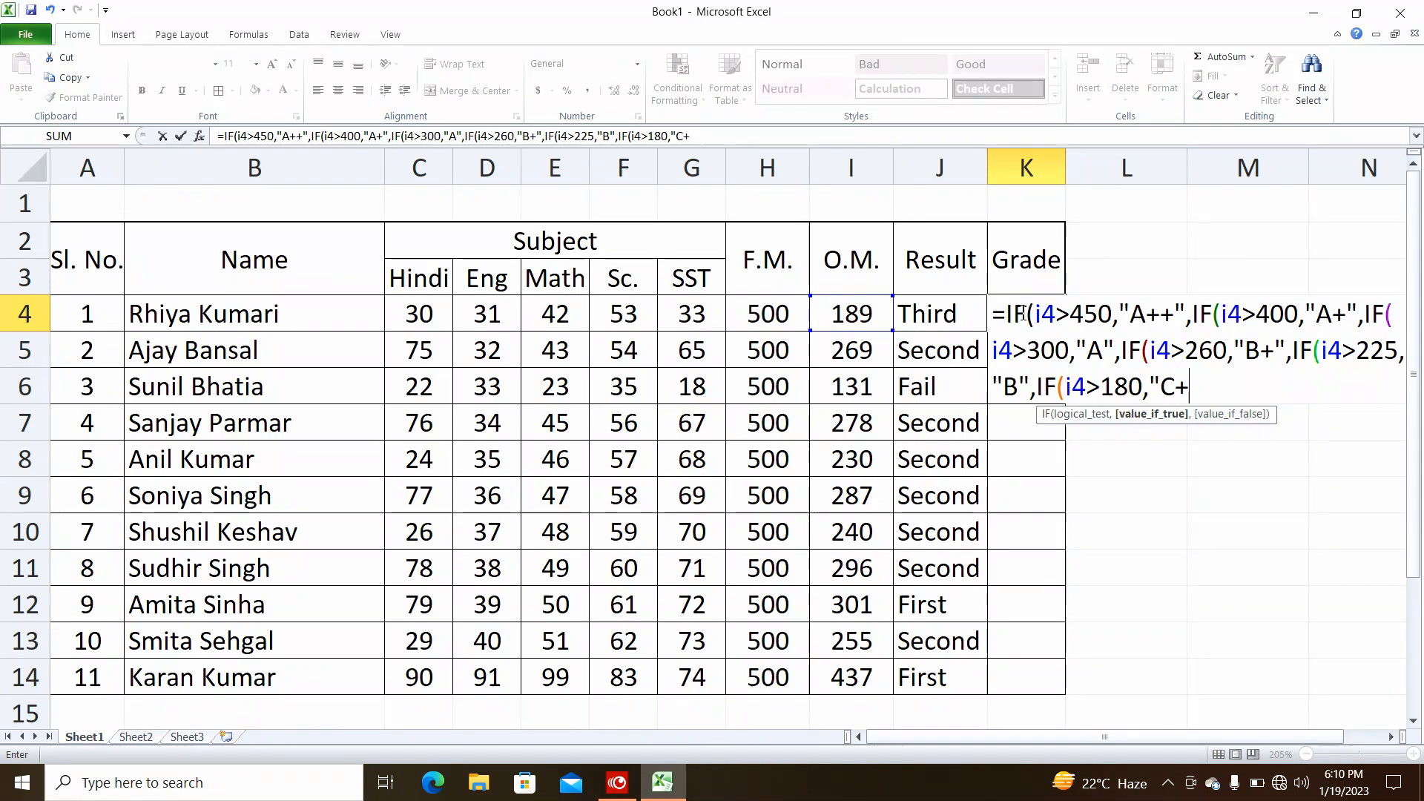
Step: Nest a seventh IF in the K4 formula that returns "C" when I4 is greater than 150
type(",if")
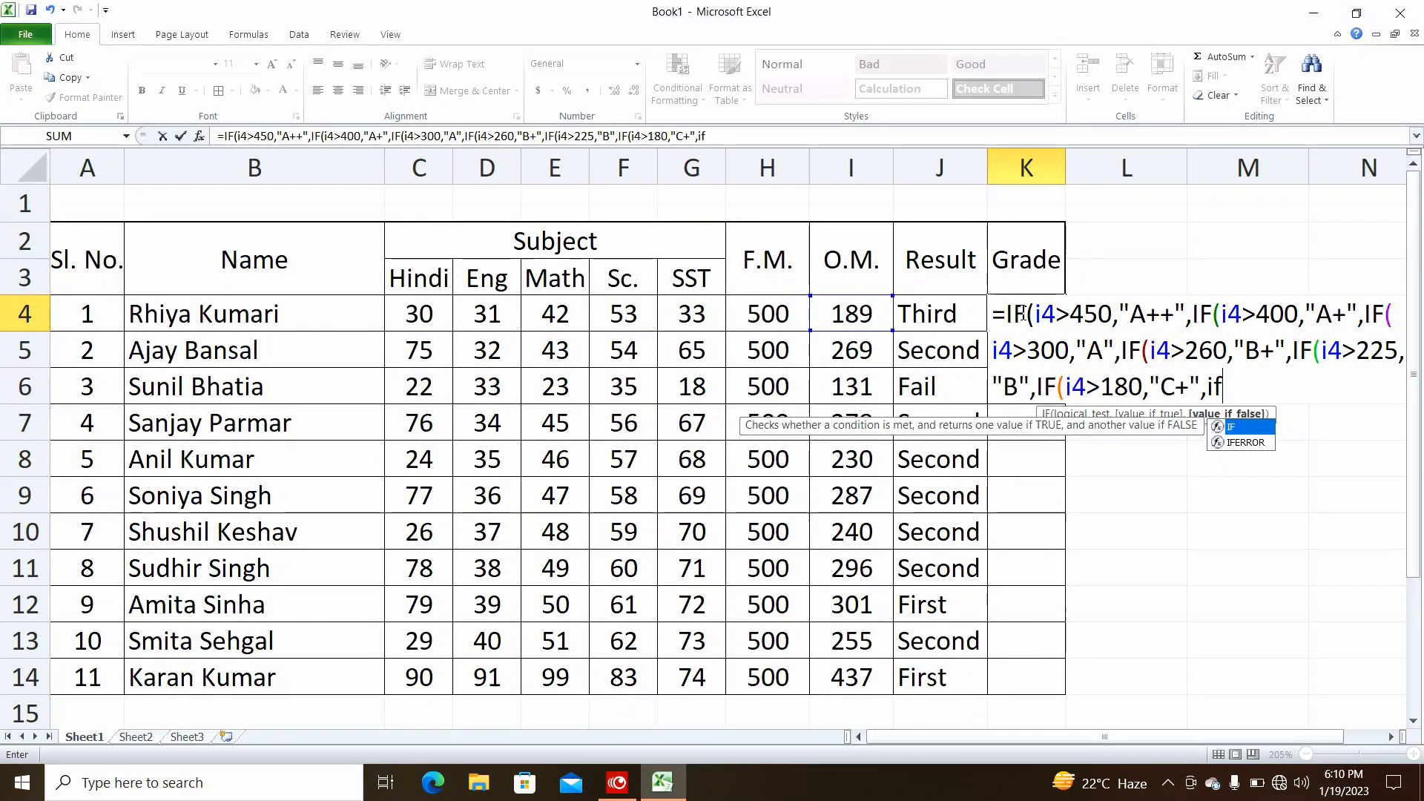
key("Tab")
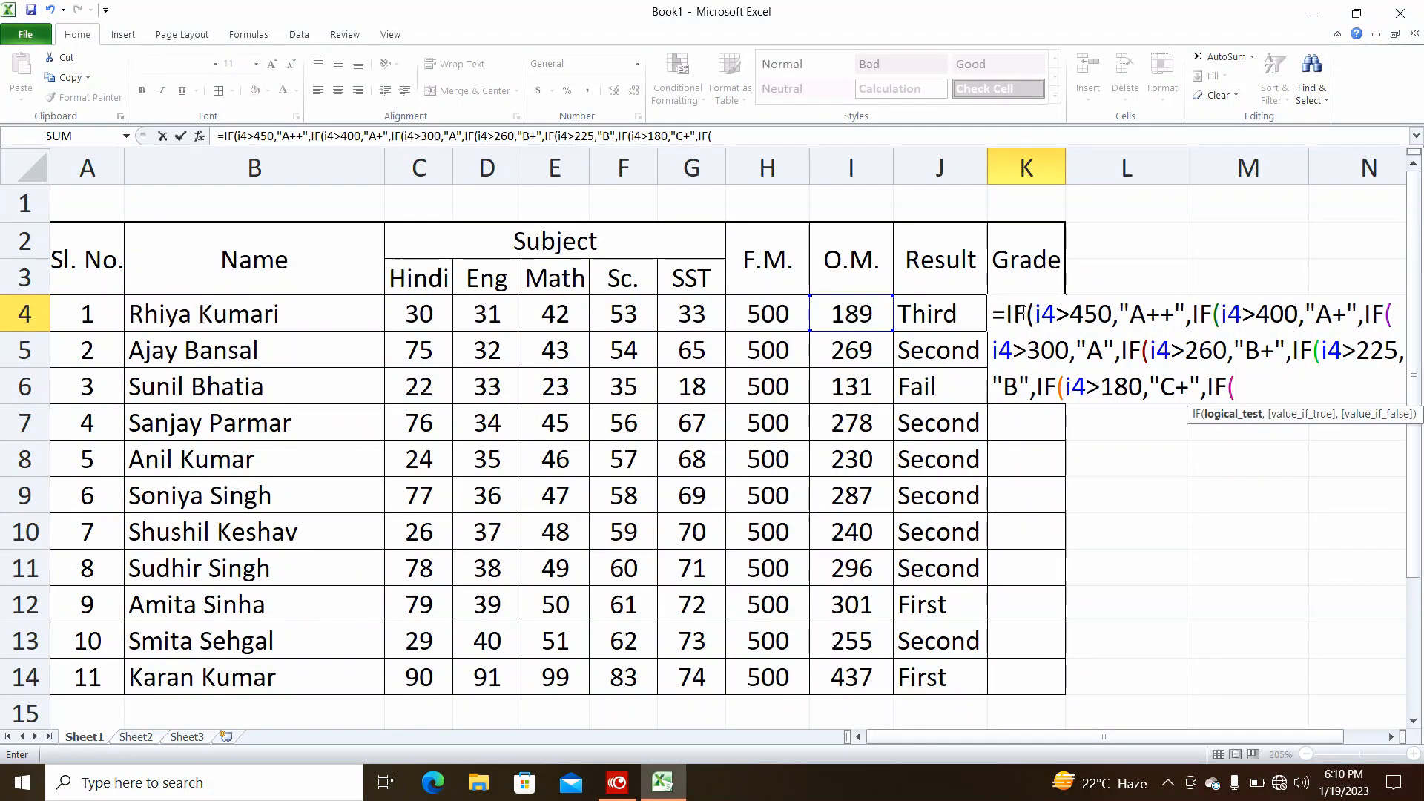
type("i4")
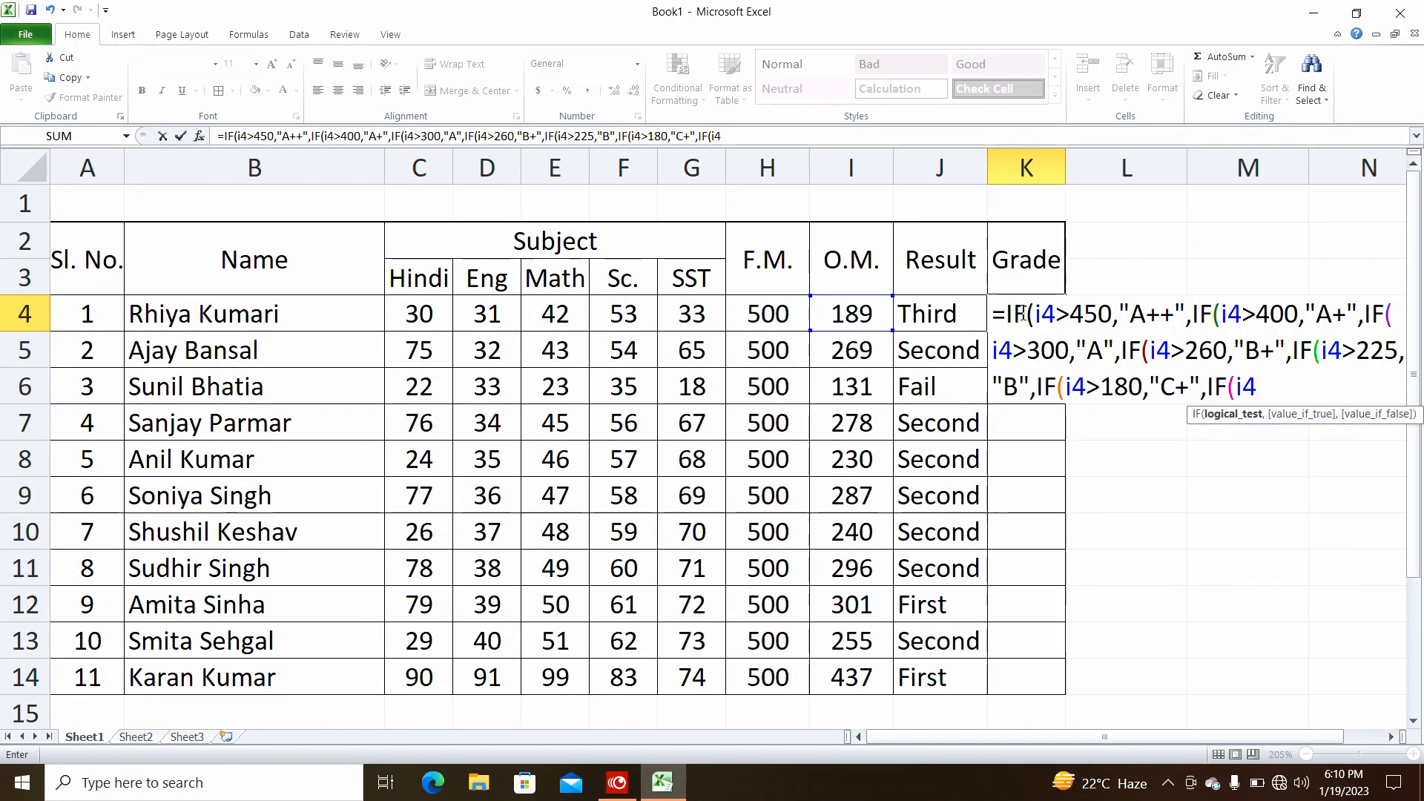
type(">150")
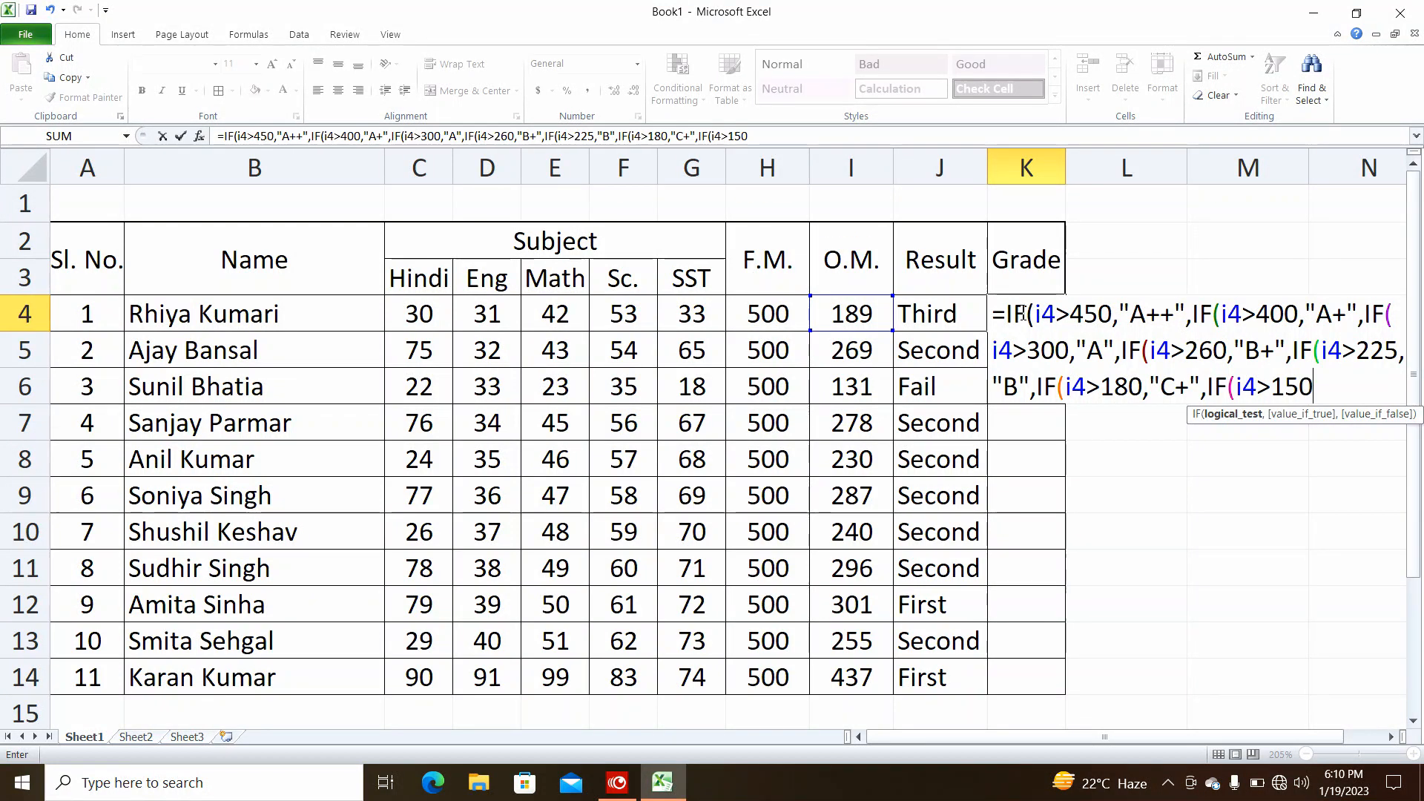
type(",\"C")
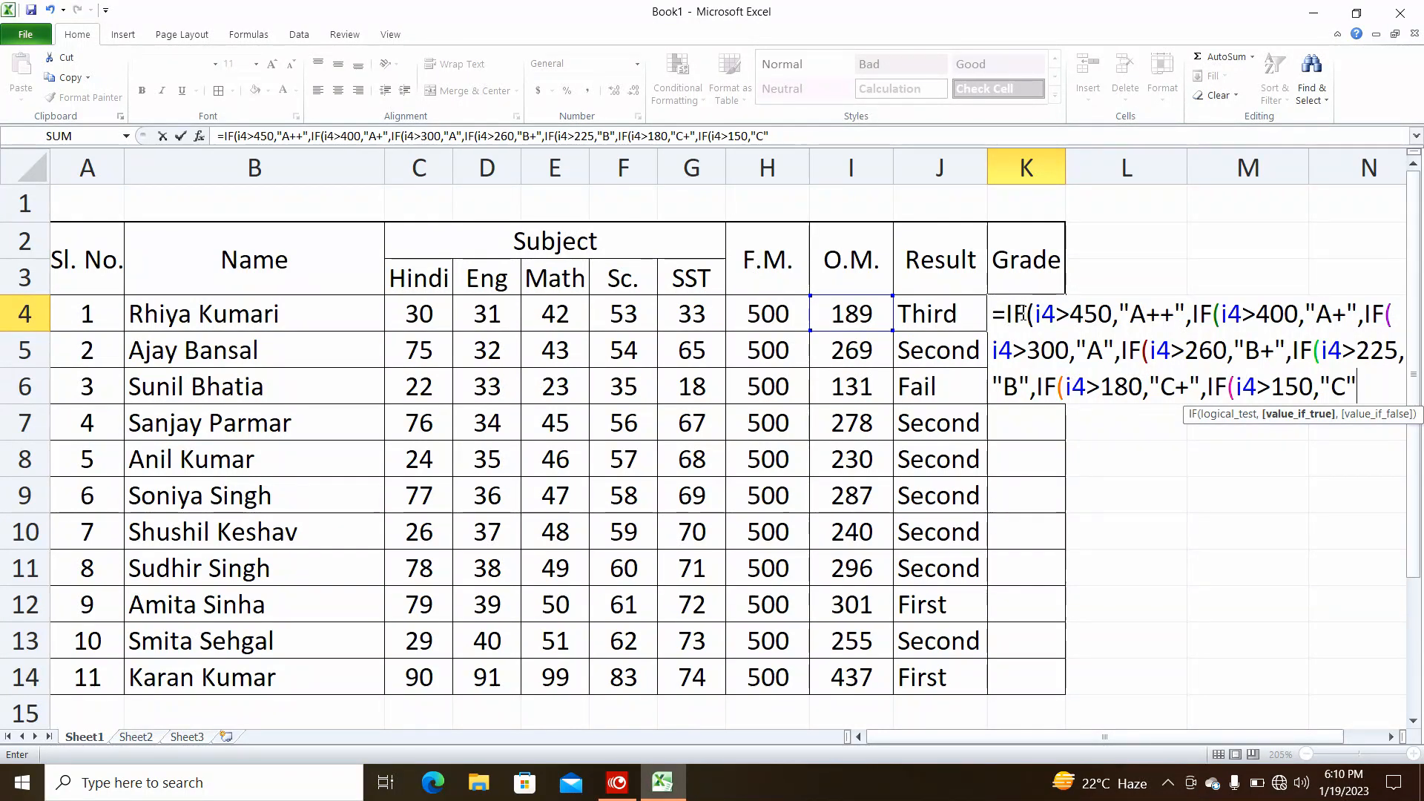
type(",")
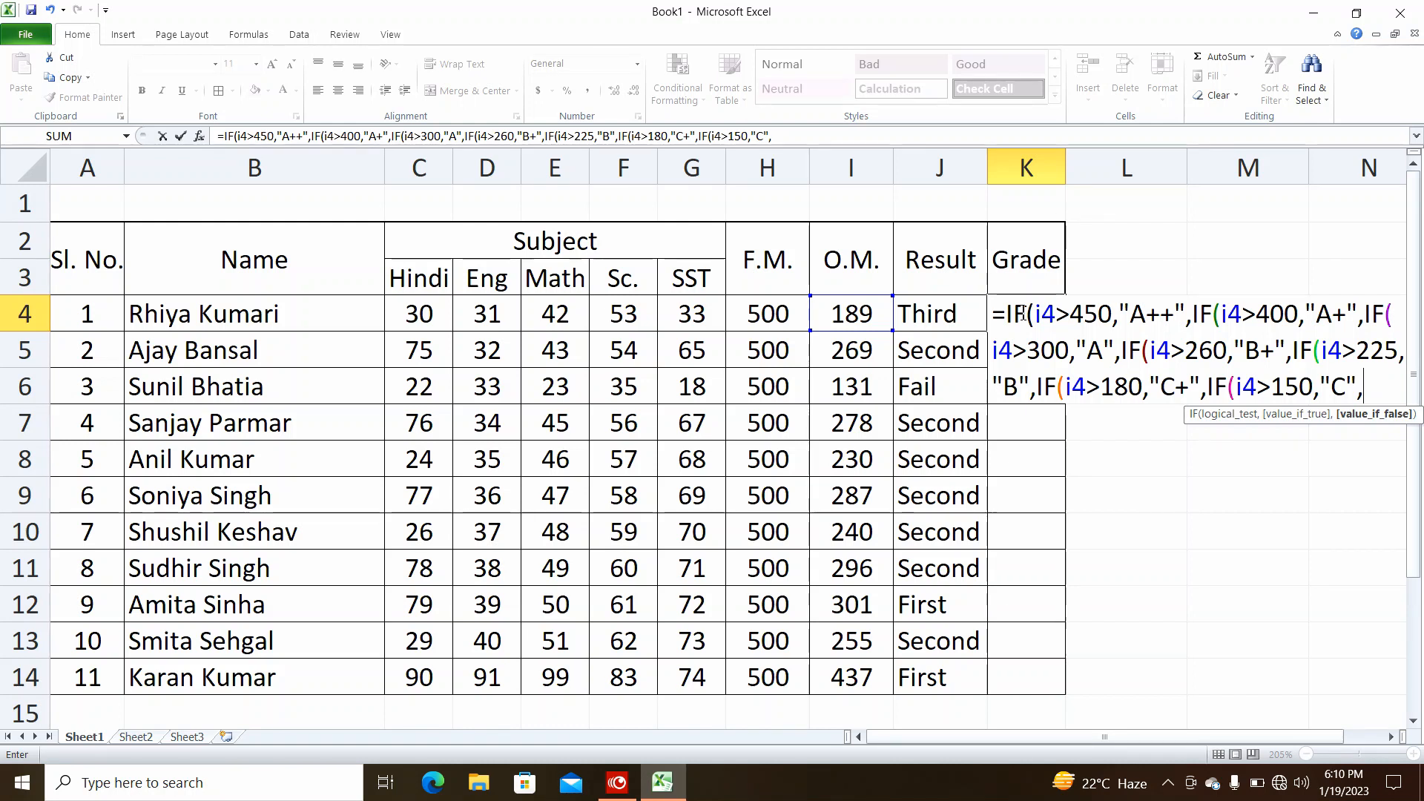
Step: Make the K4 formula return "D" in all other cases, close all seven IF functions and enter the formula
type("\"D")
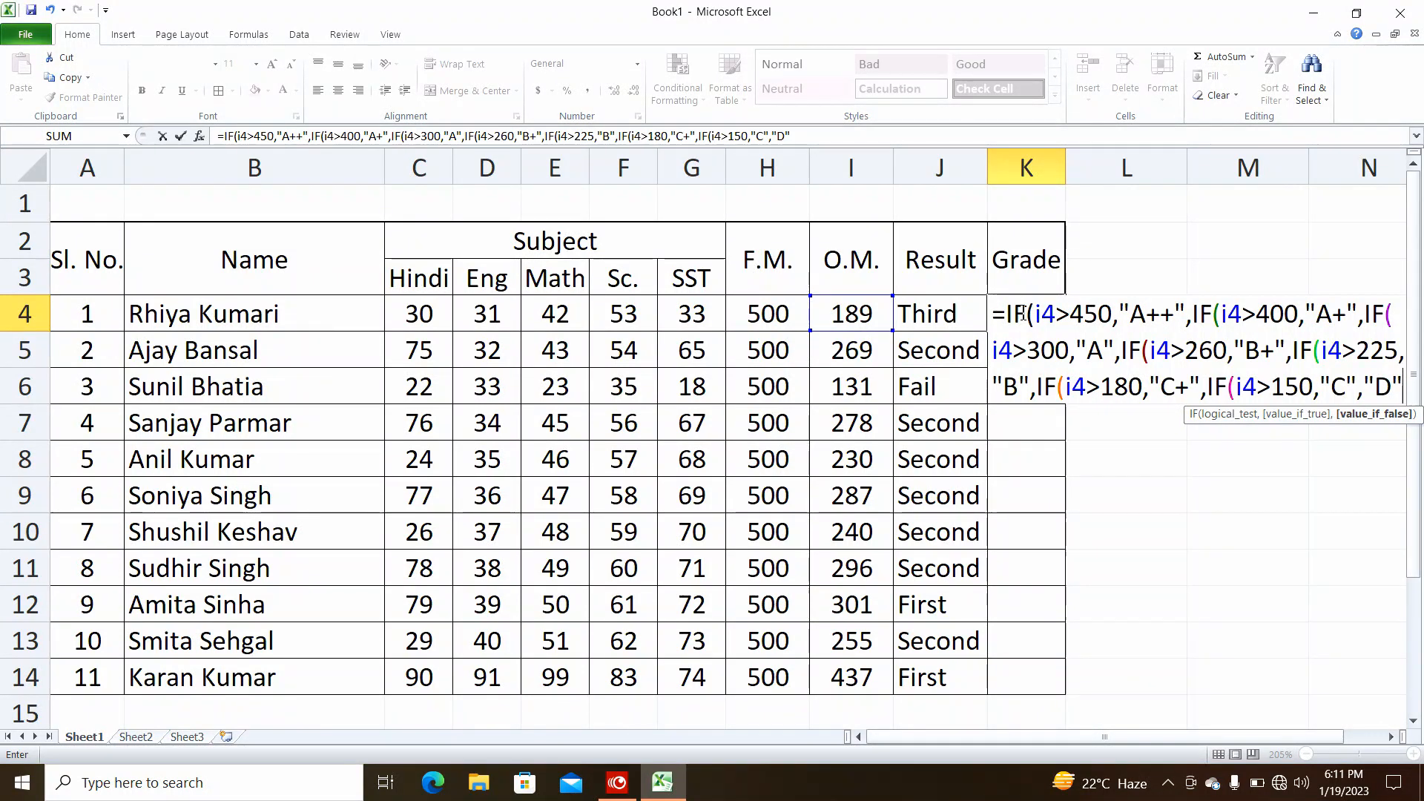
type(")))")
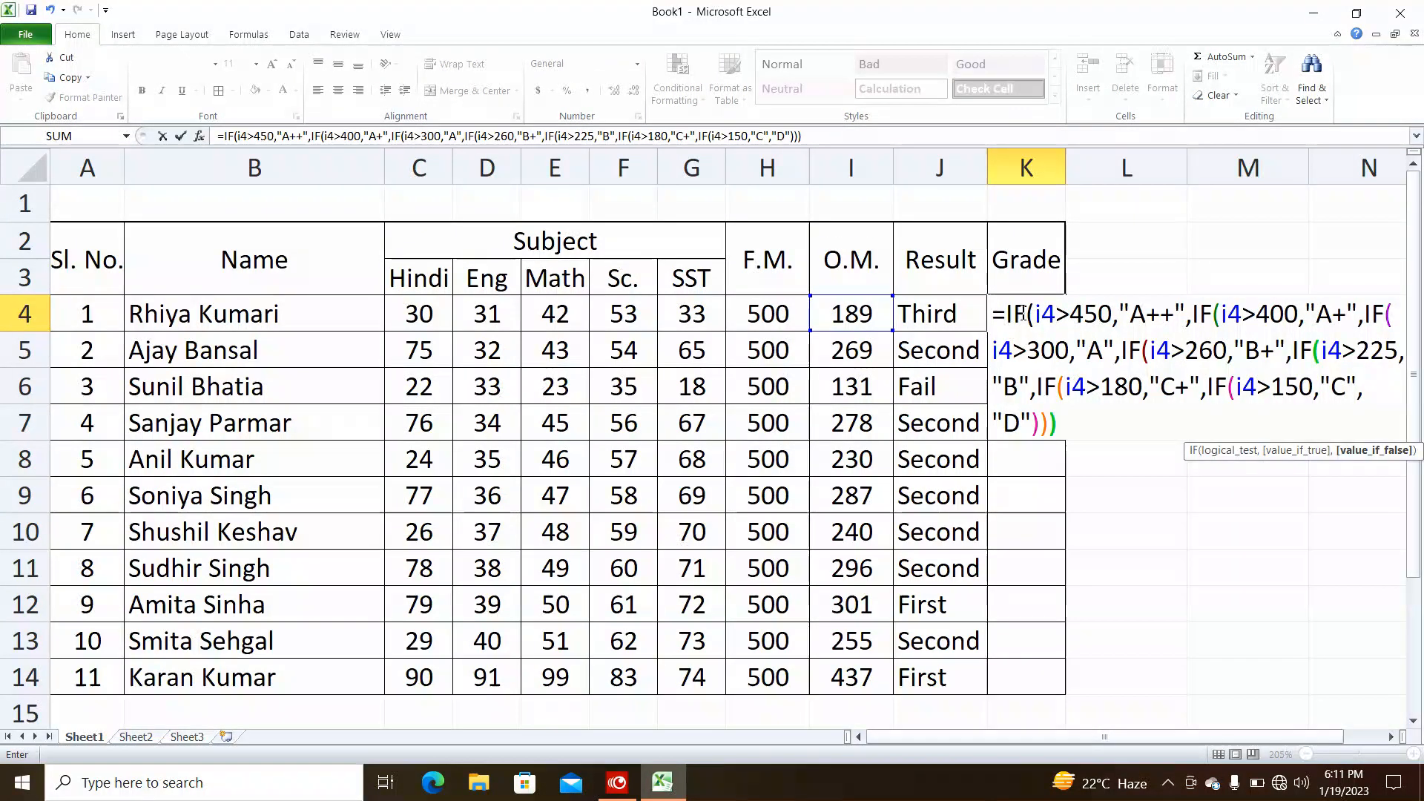
type("))))")
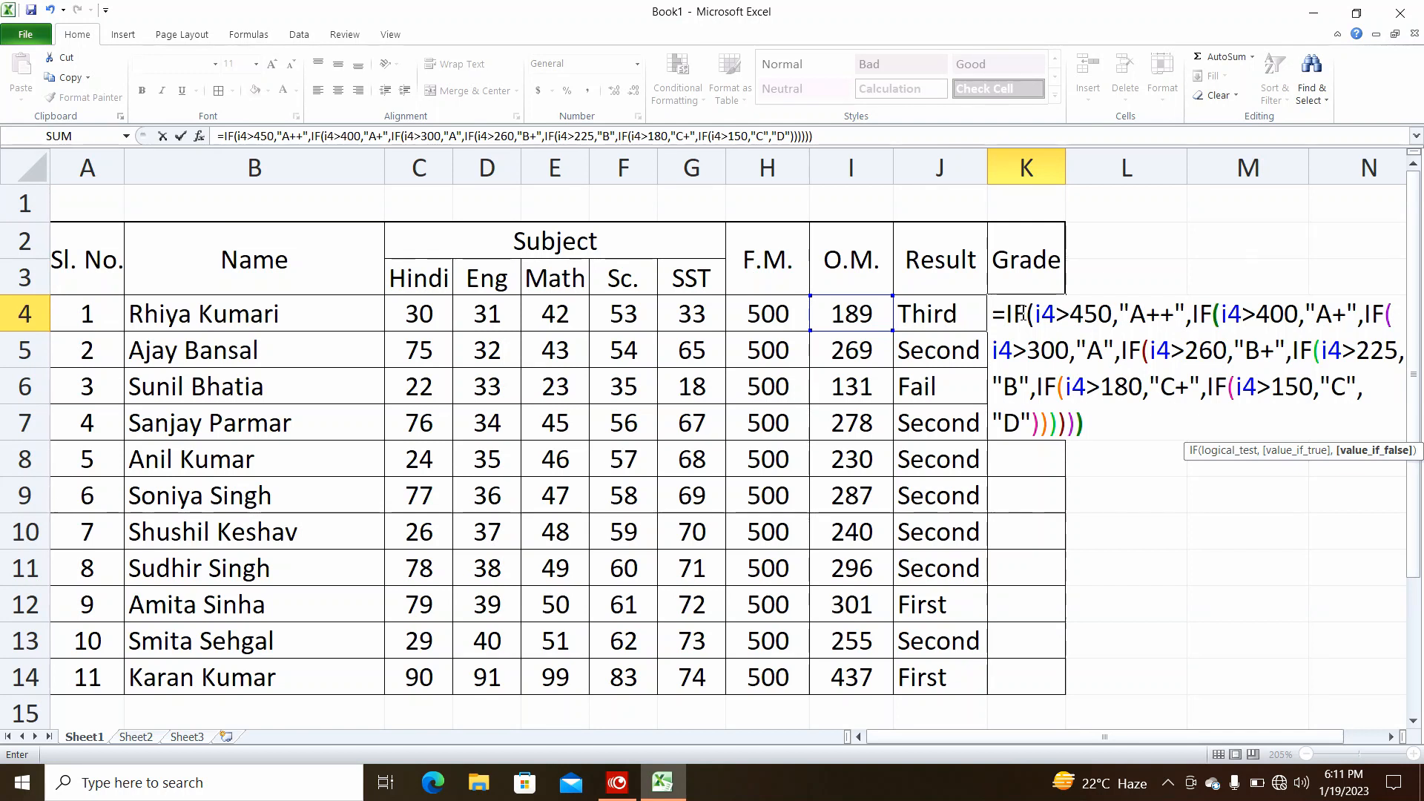
key("Return")
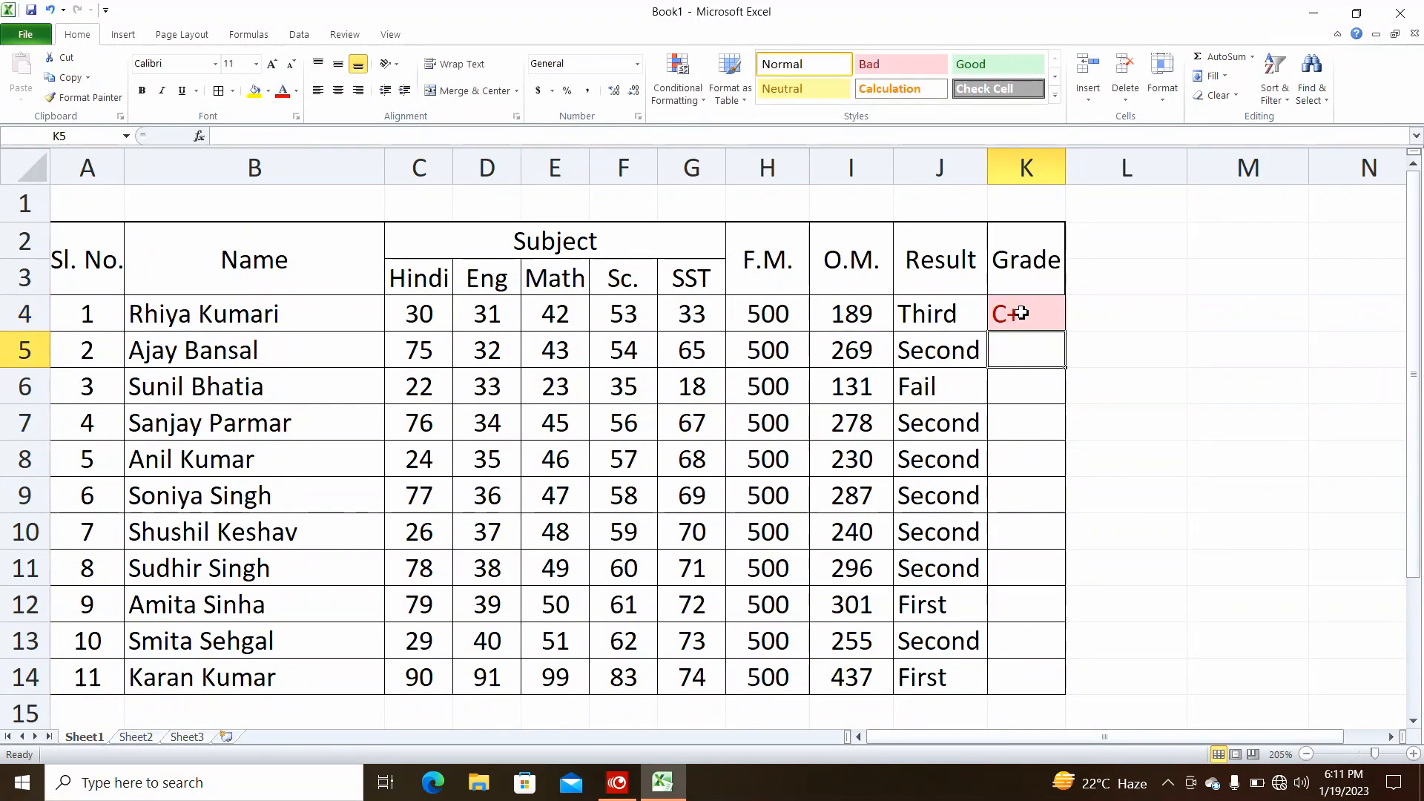
Step: Fill the grade formula from K4 down through K14 for all the remaining students
left_click(1021, 313)
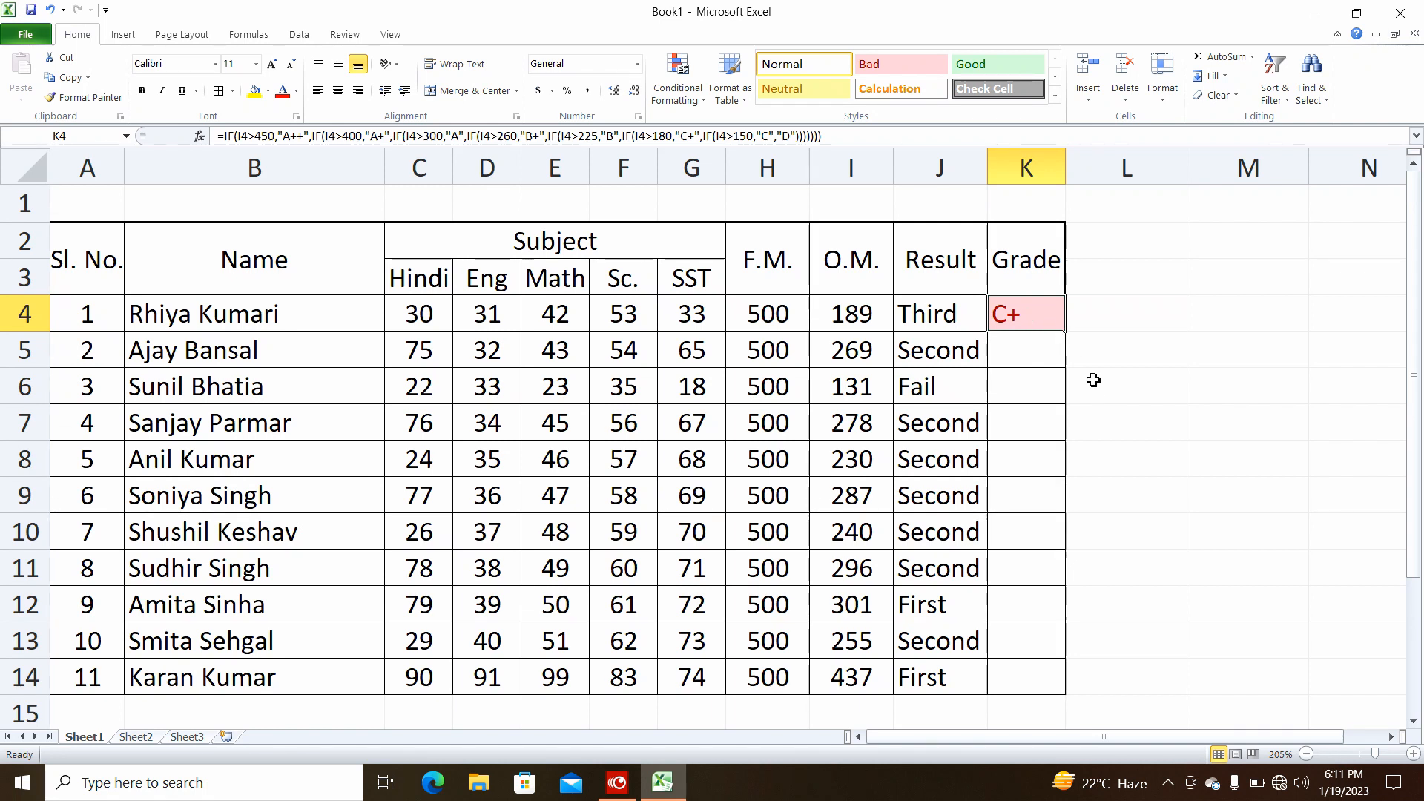
key("shift+Down")
key("shift+Down")
key("shift+Down")
key("shift+Down")
key("shift+Down")
key("shift+Down")
key("shift+Down")
key("shift+Down")
key("shift+Down")
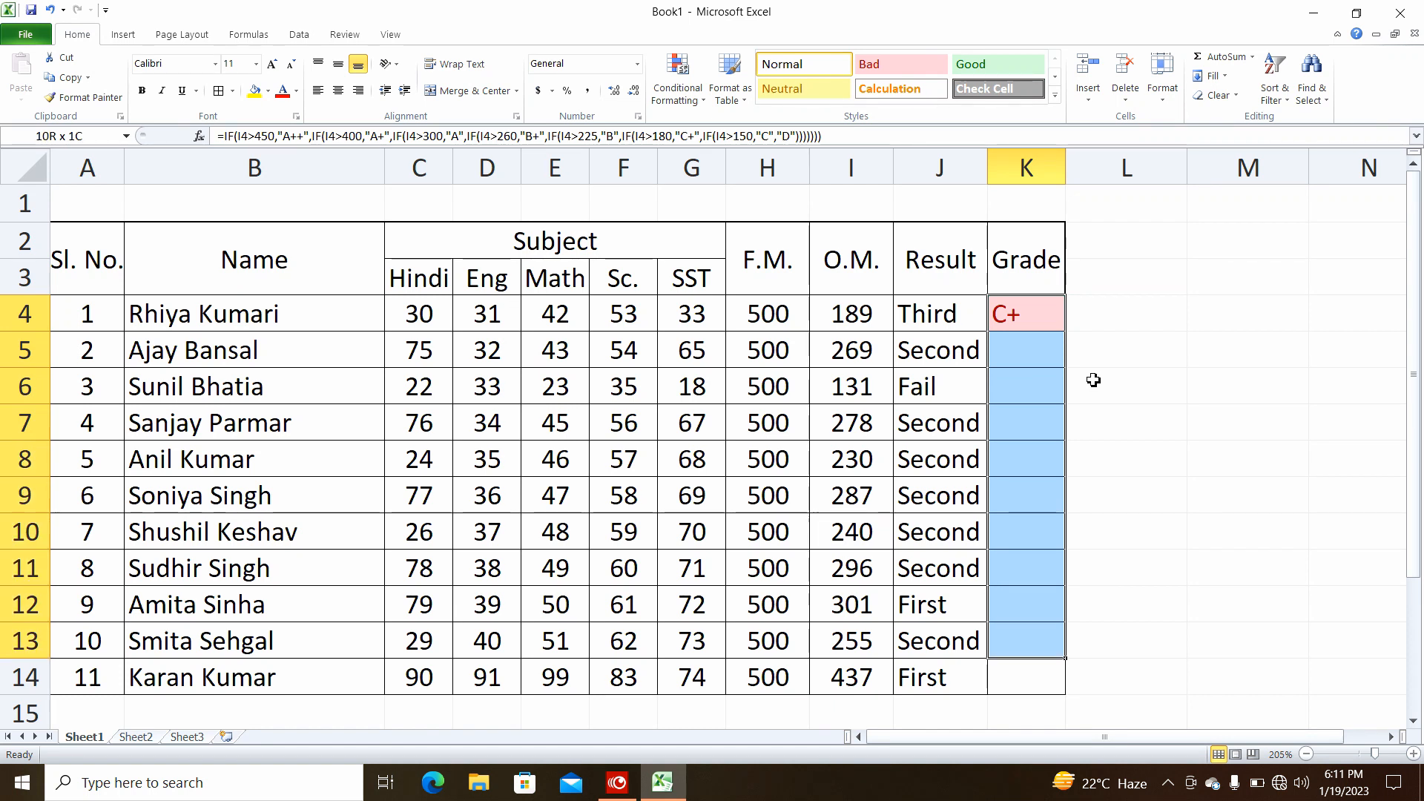
key("shift+Down")
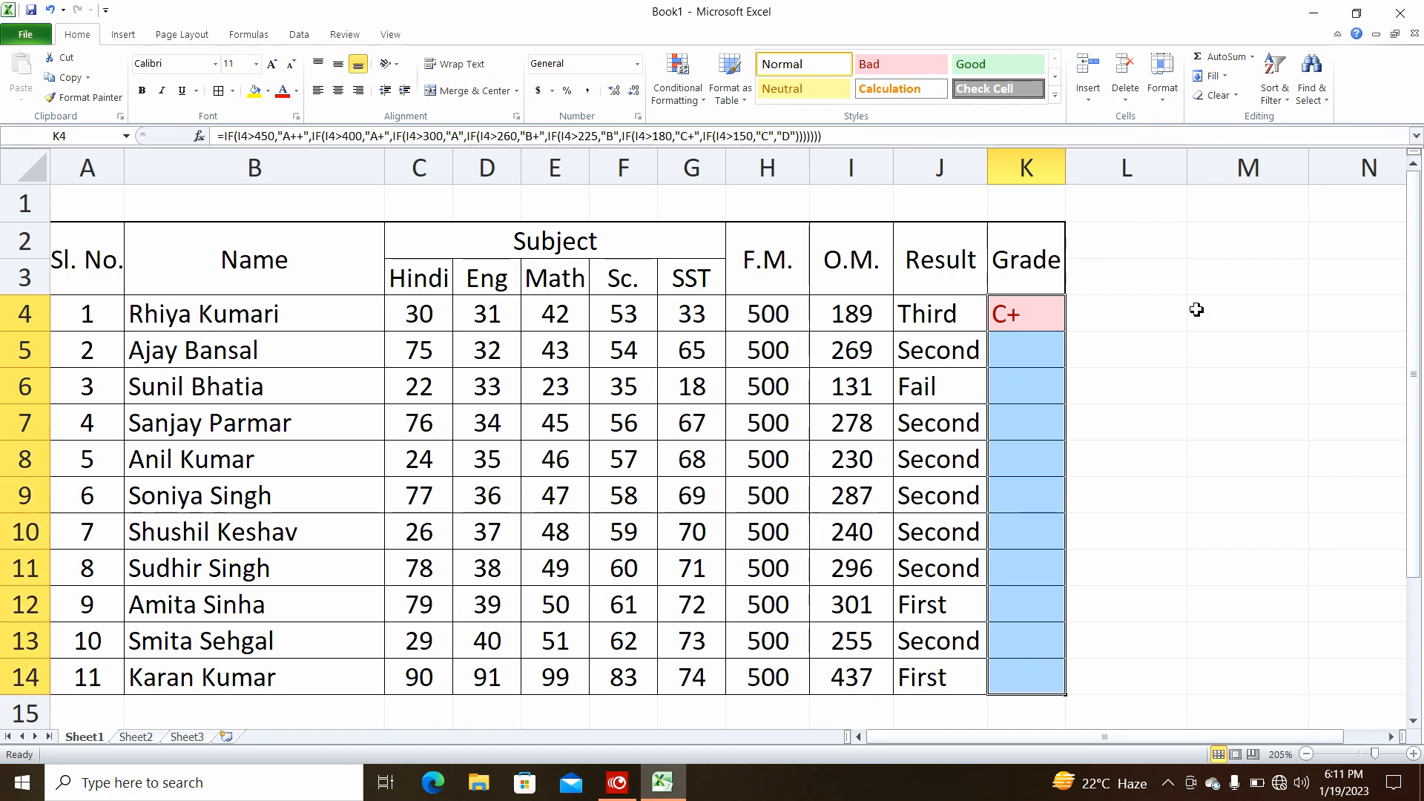
left_click(1230, 81)
left_click(1229, 97)
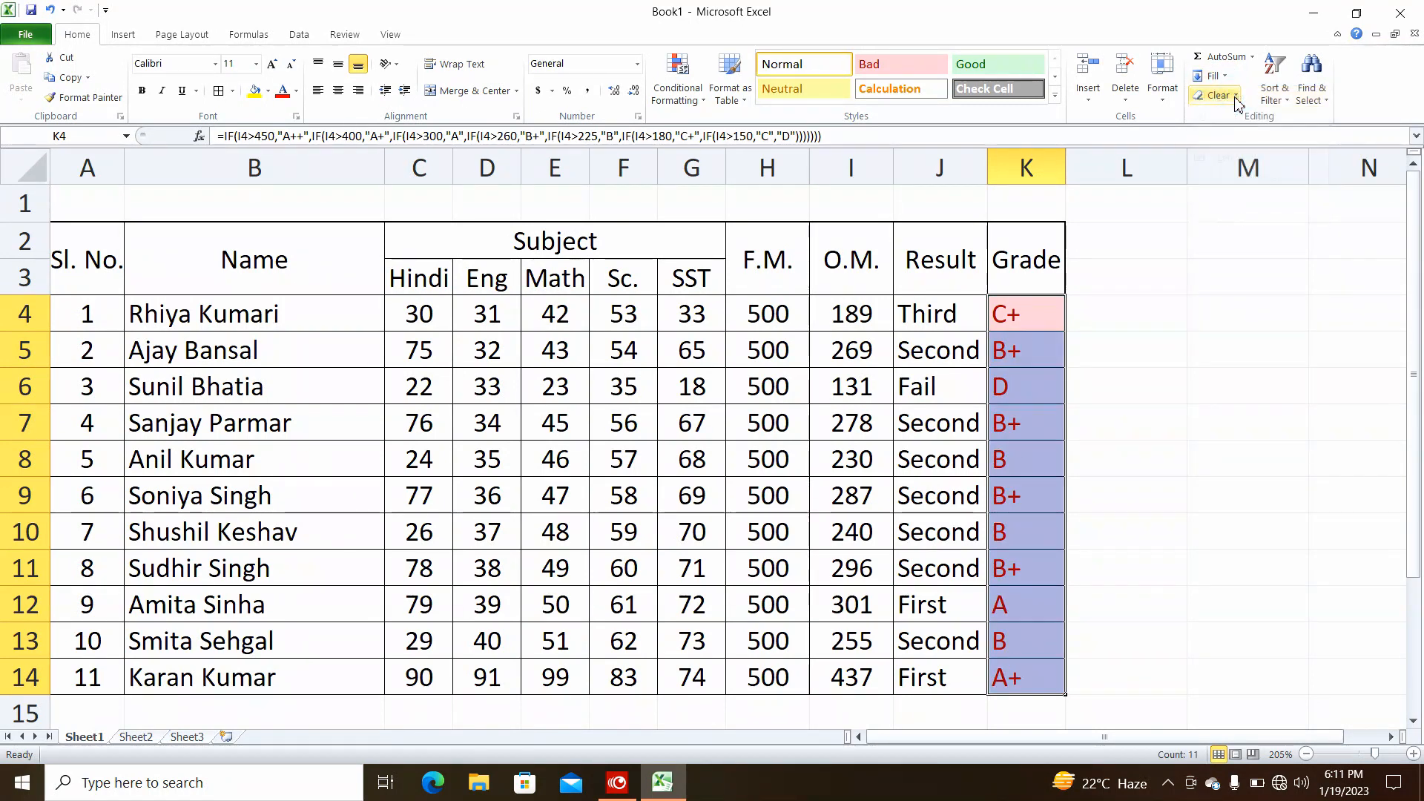
left_click(1149, 386)
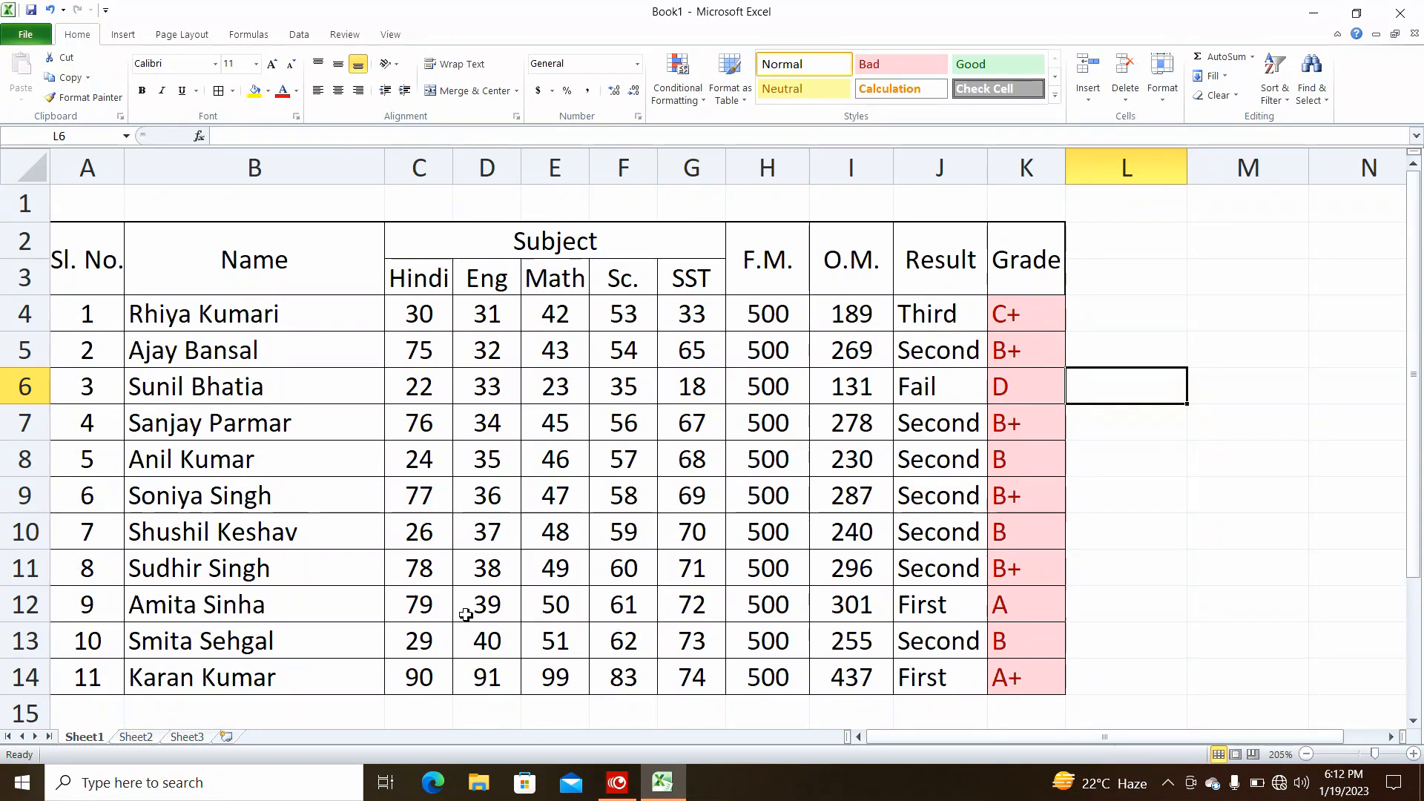
Step: Change the ninth student's marks in row 12 to 99 in Hindi, 99 in Eng and 90 in Math
left_click(421, 606)
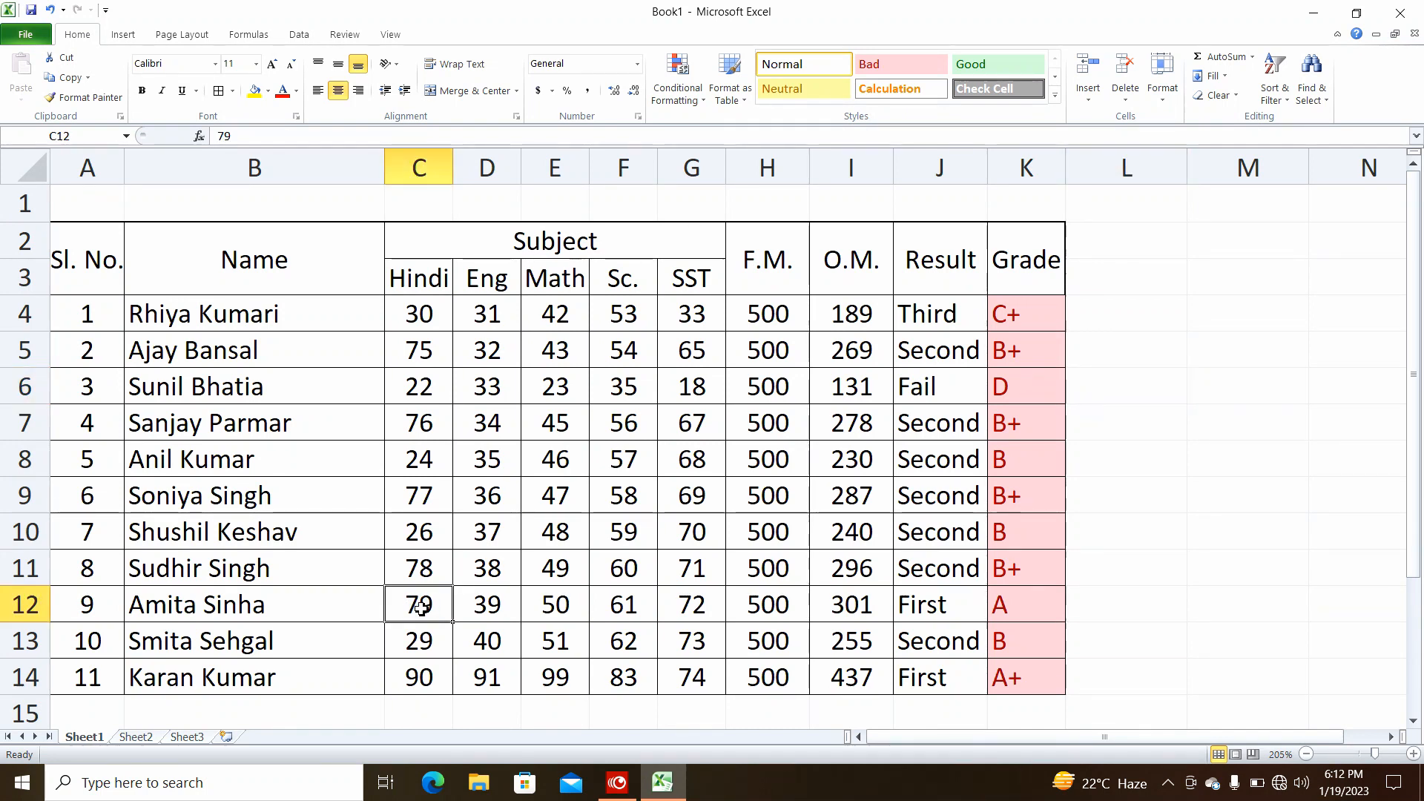
type("99")
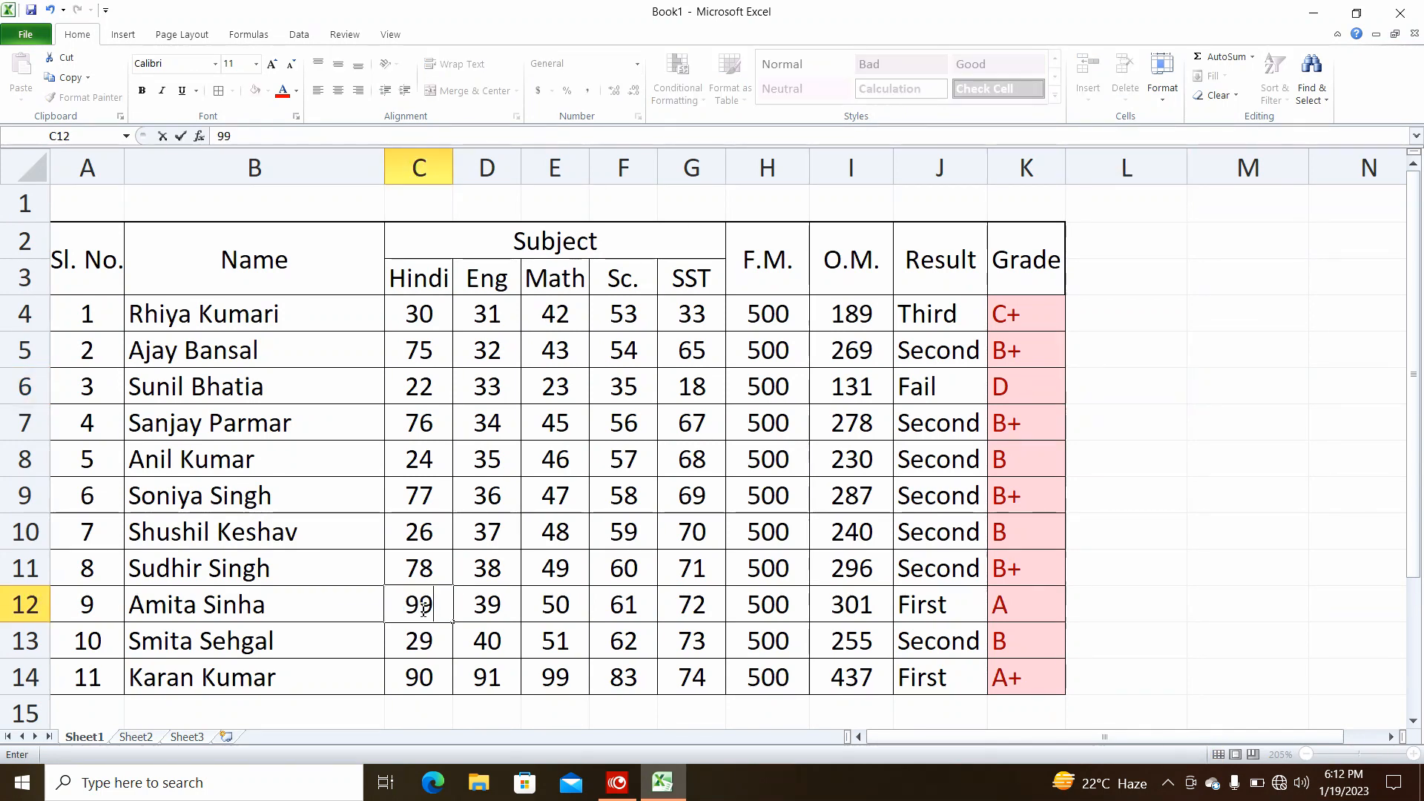
key("Tab")
type("99")
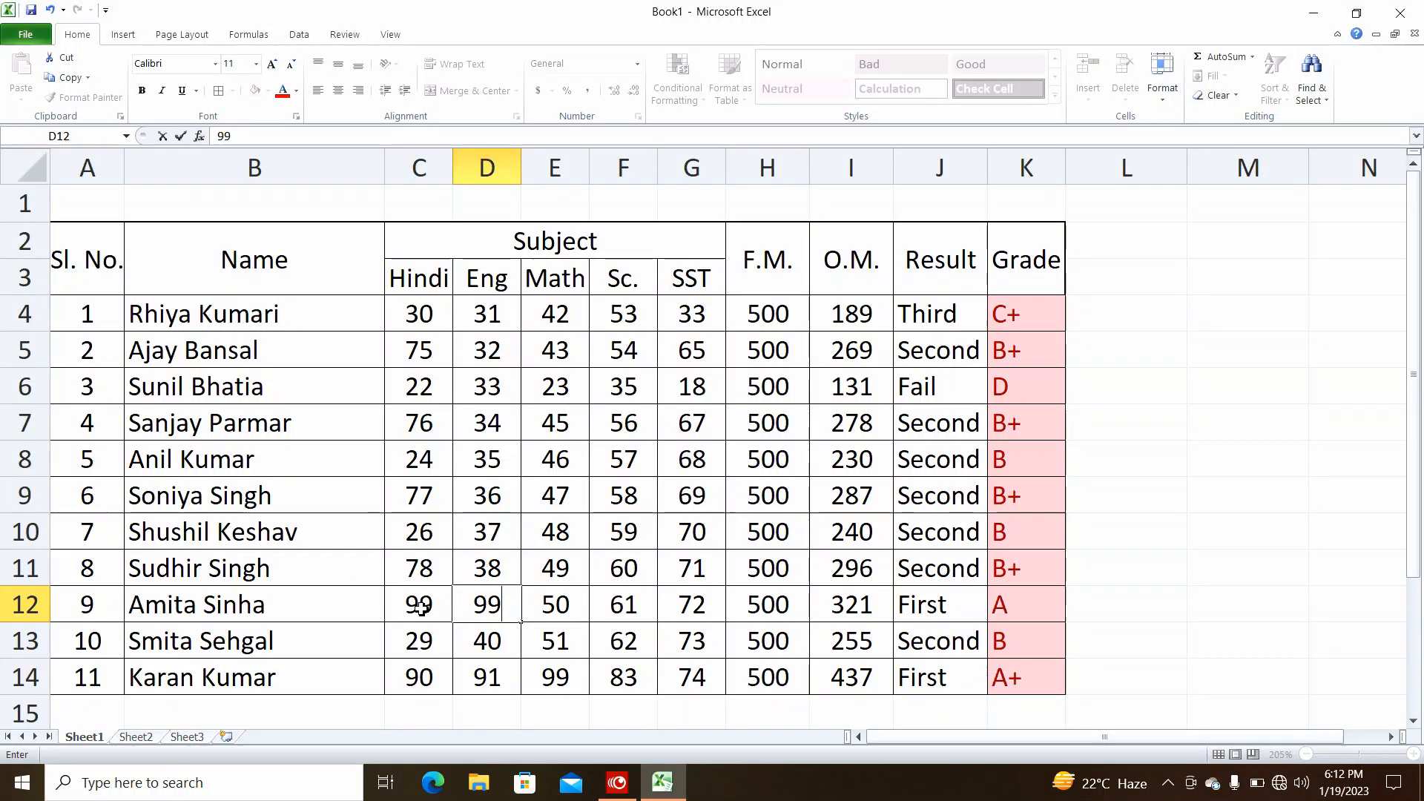
key("Tab")
type("90")
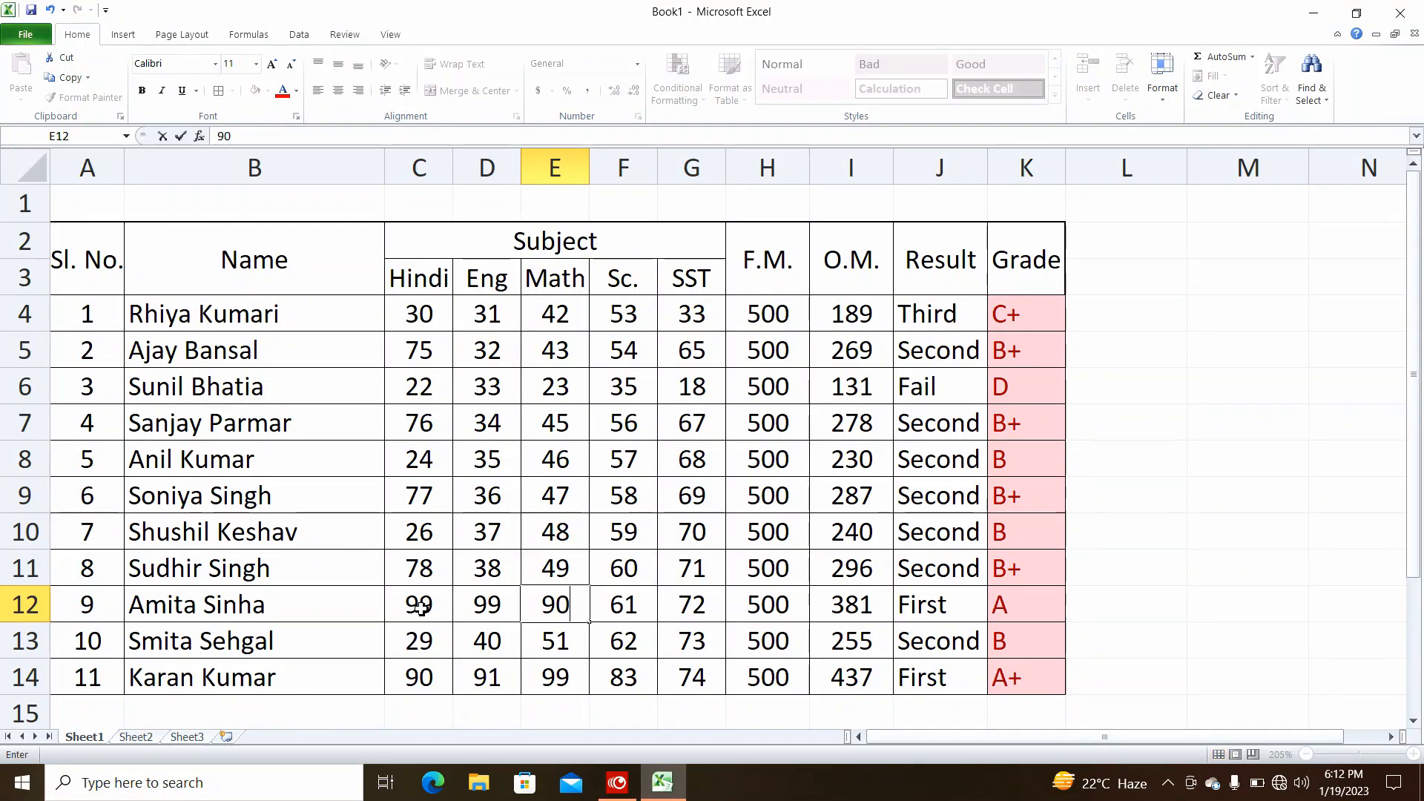
key("Tab")
Step: Change the ninth student's marks in row 12 to 90 in Sc. and 80 in SST
key("Tab")
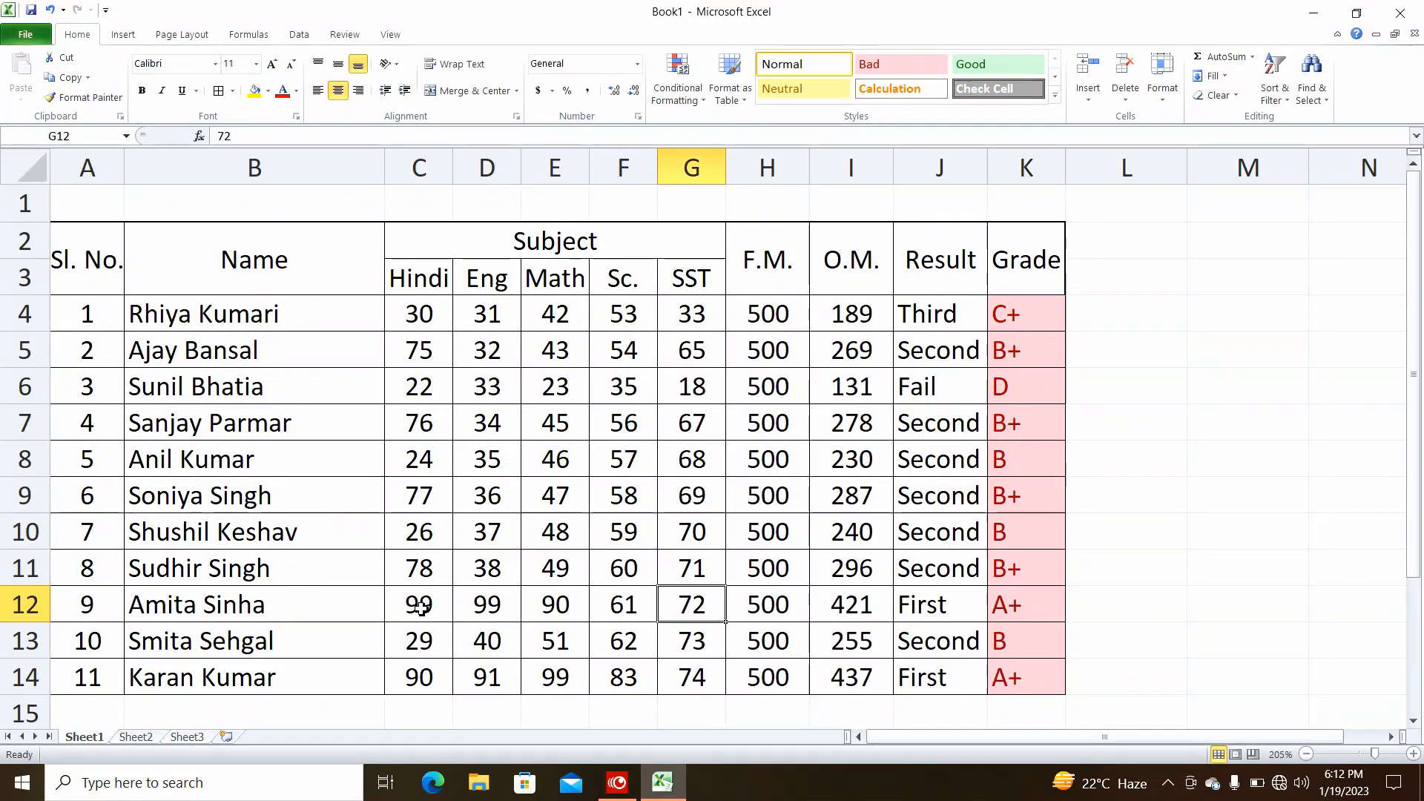
key("shift+Tab")
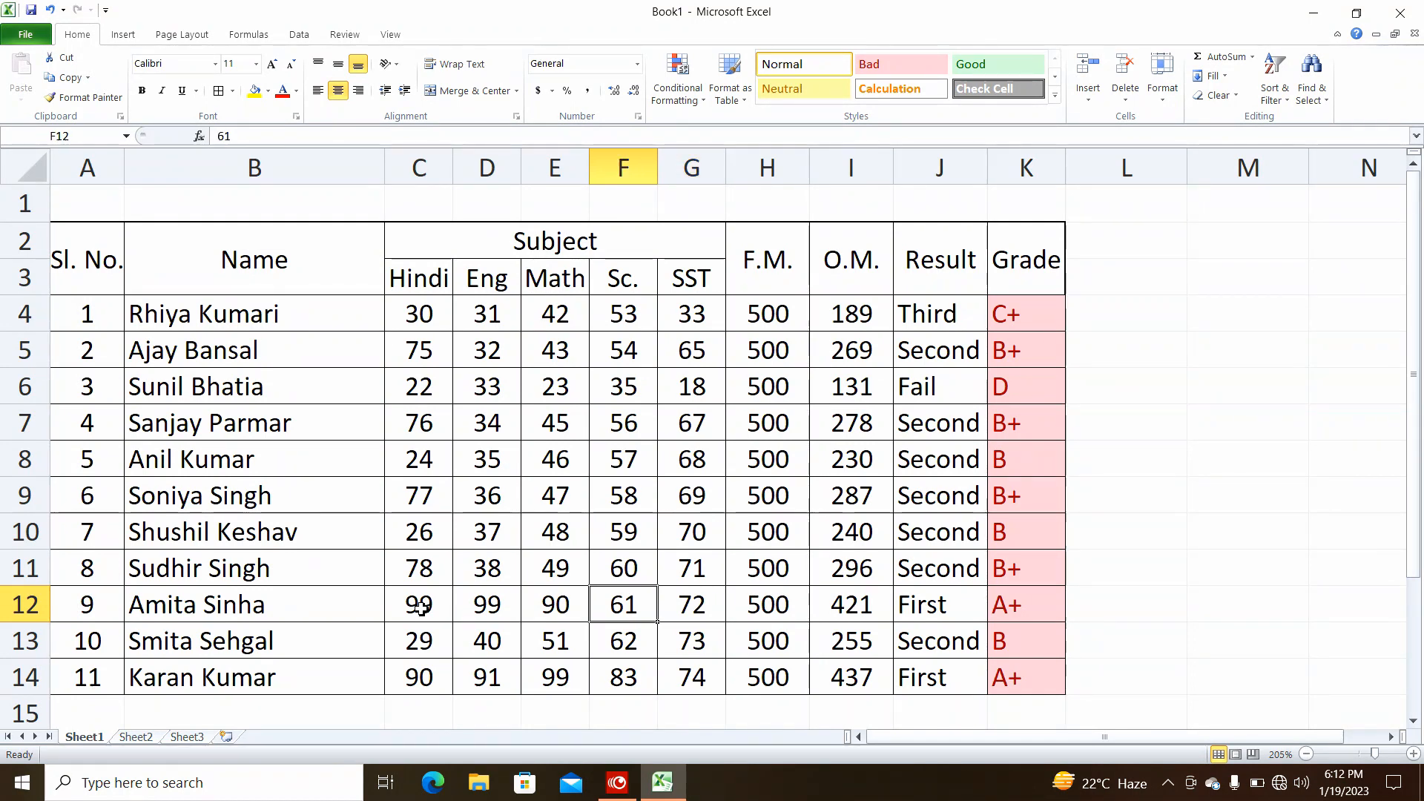
type("90")
key("Tab")
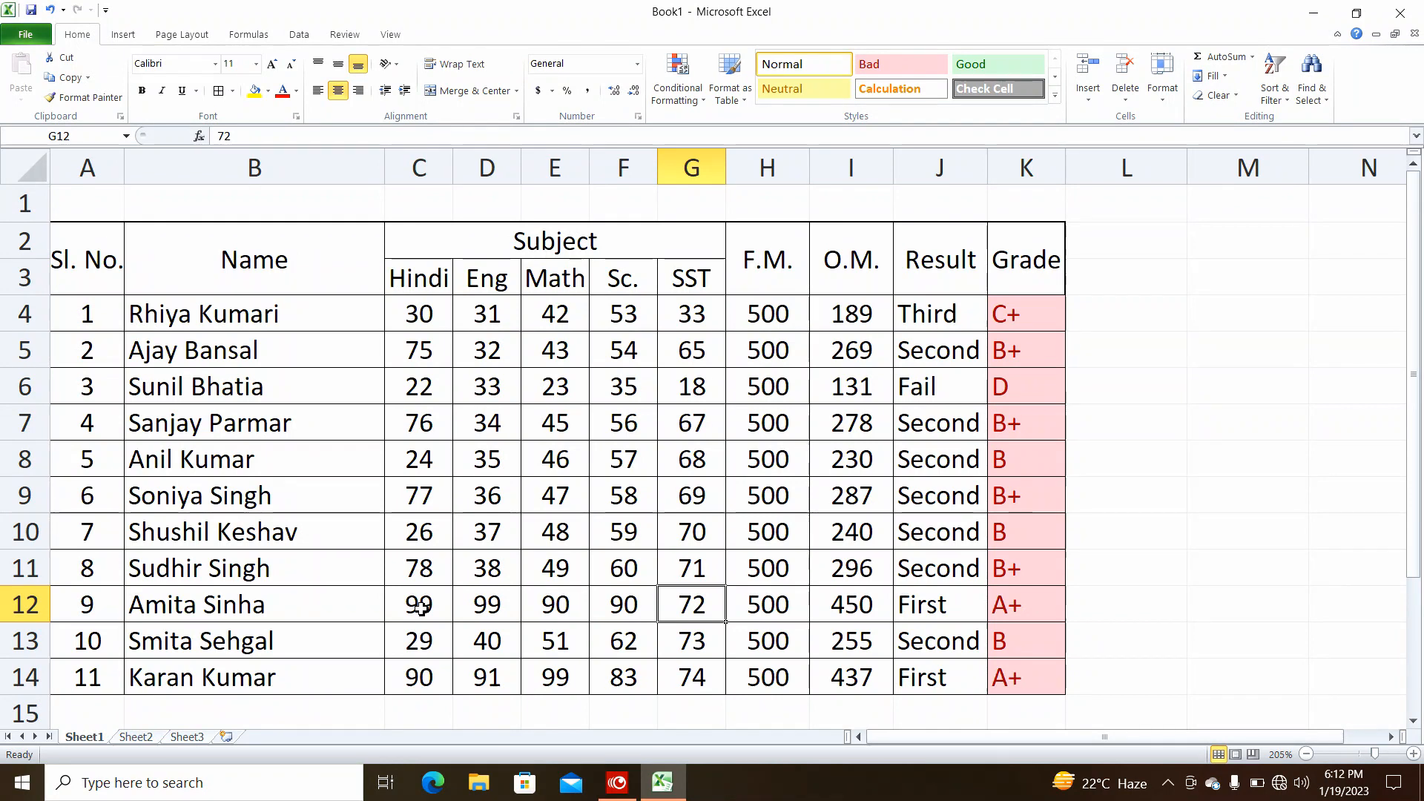
type("90")
key("BackSpace")
key("BackSpace")
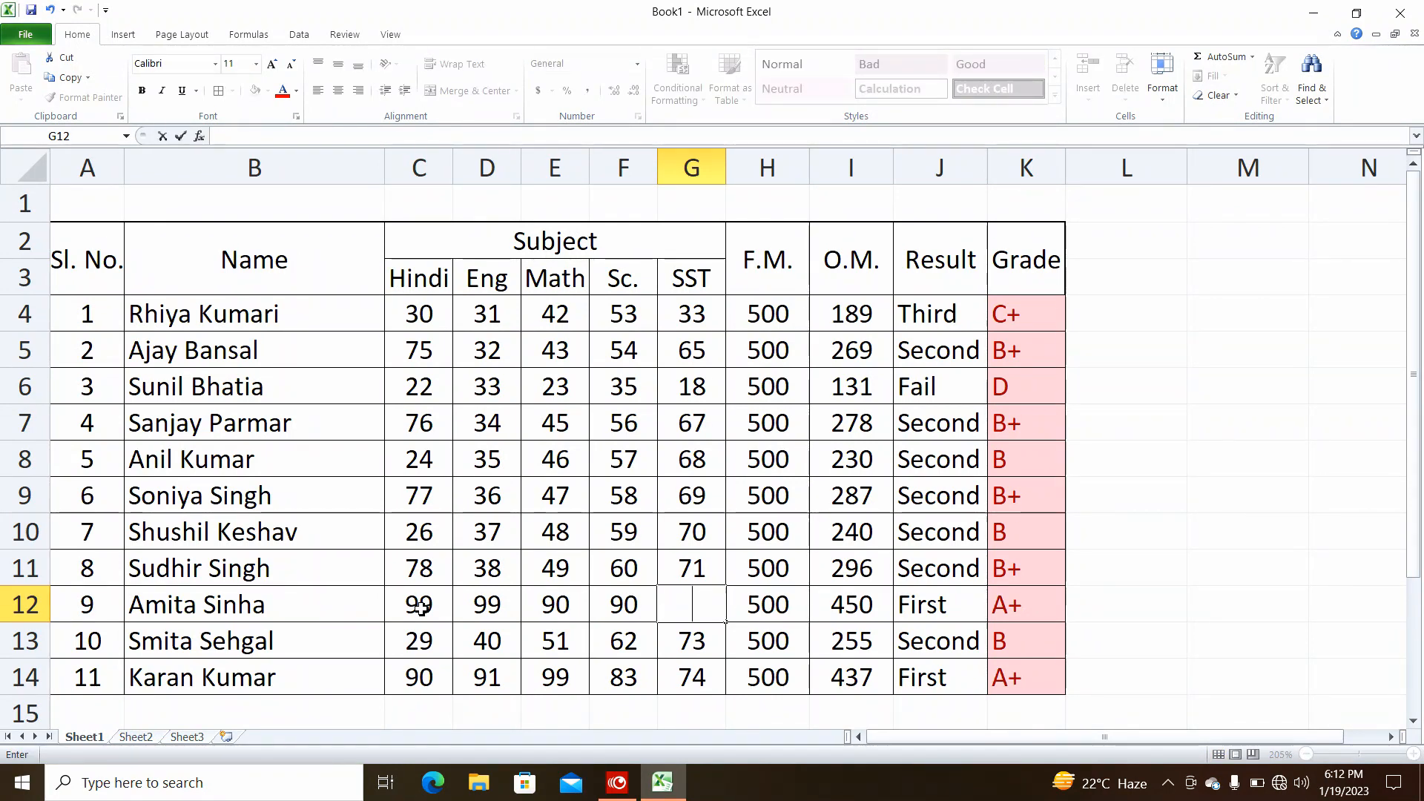
type("80")
key("Return")
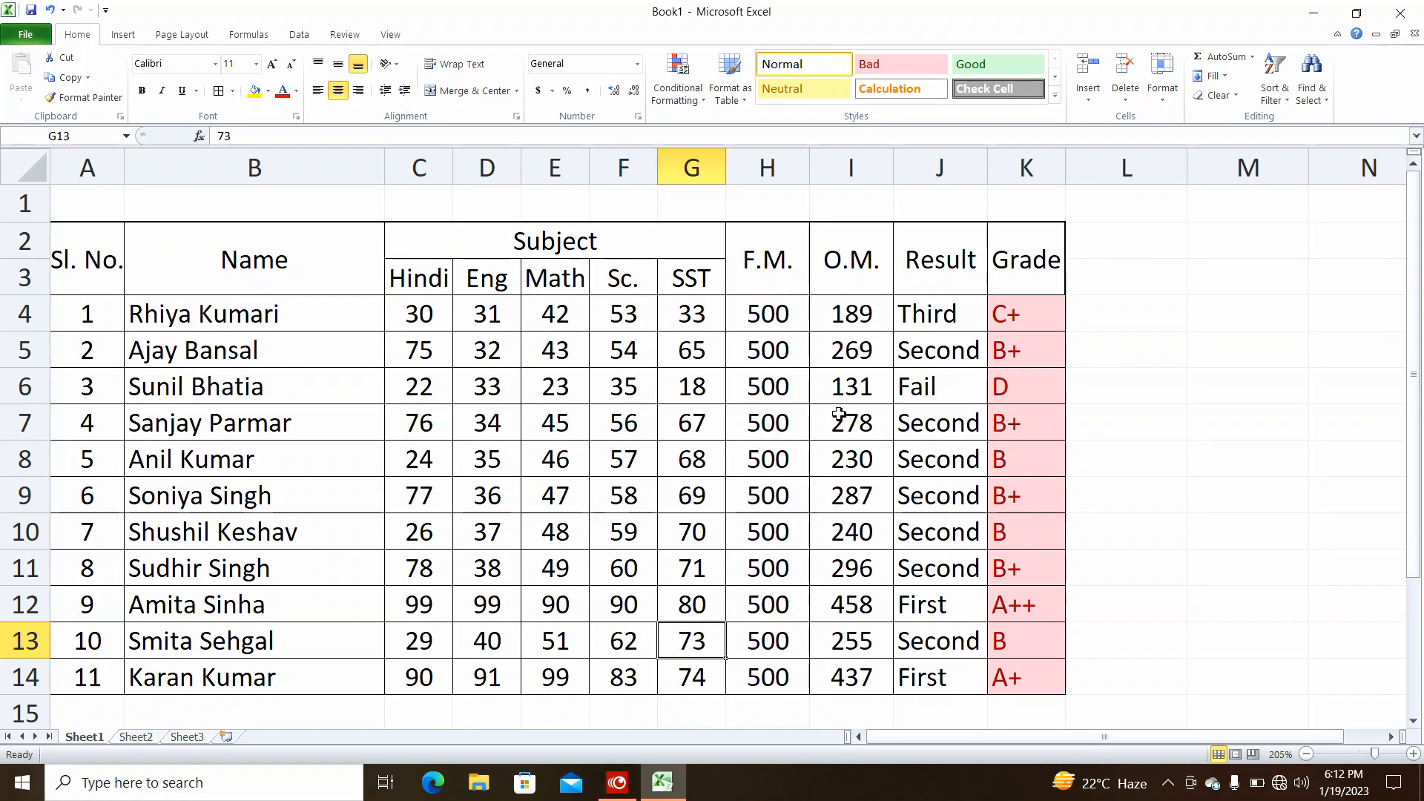
Step: Review the first student's result, obtained marks and grade formulas in J4, I4 and K4
left_click(941, 316)
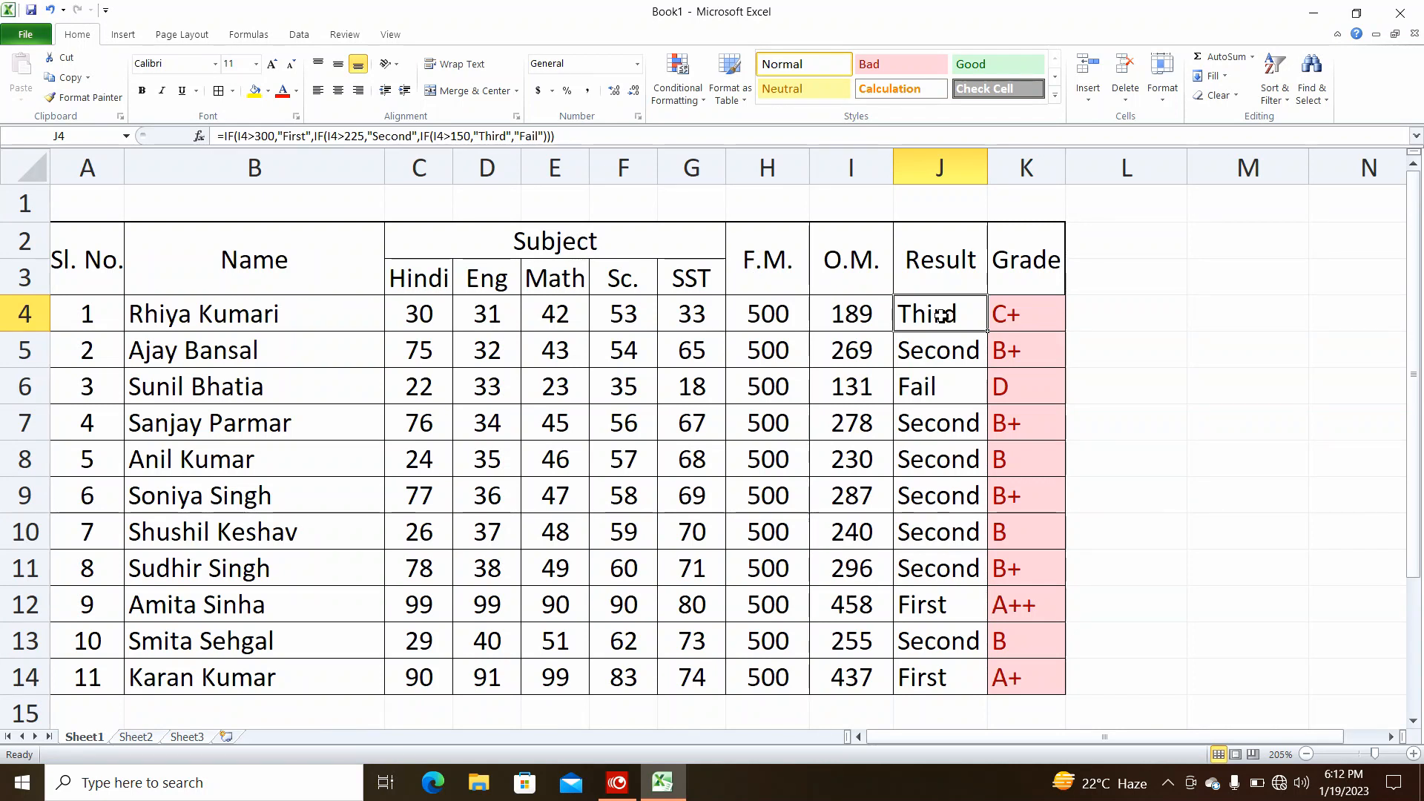
left_click(862, 310)
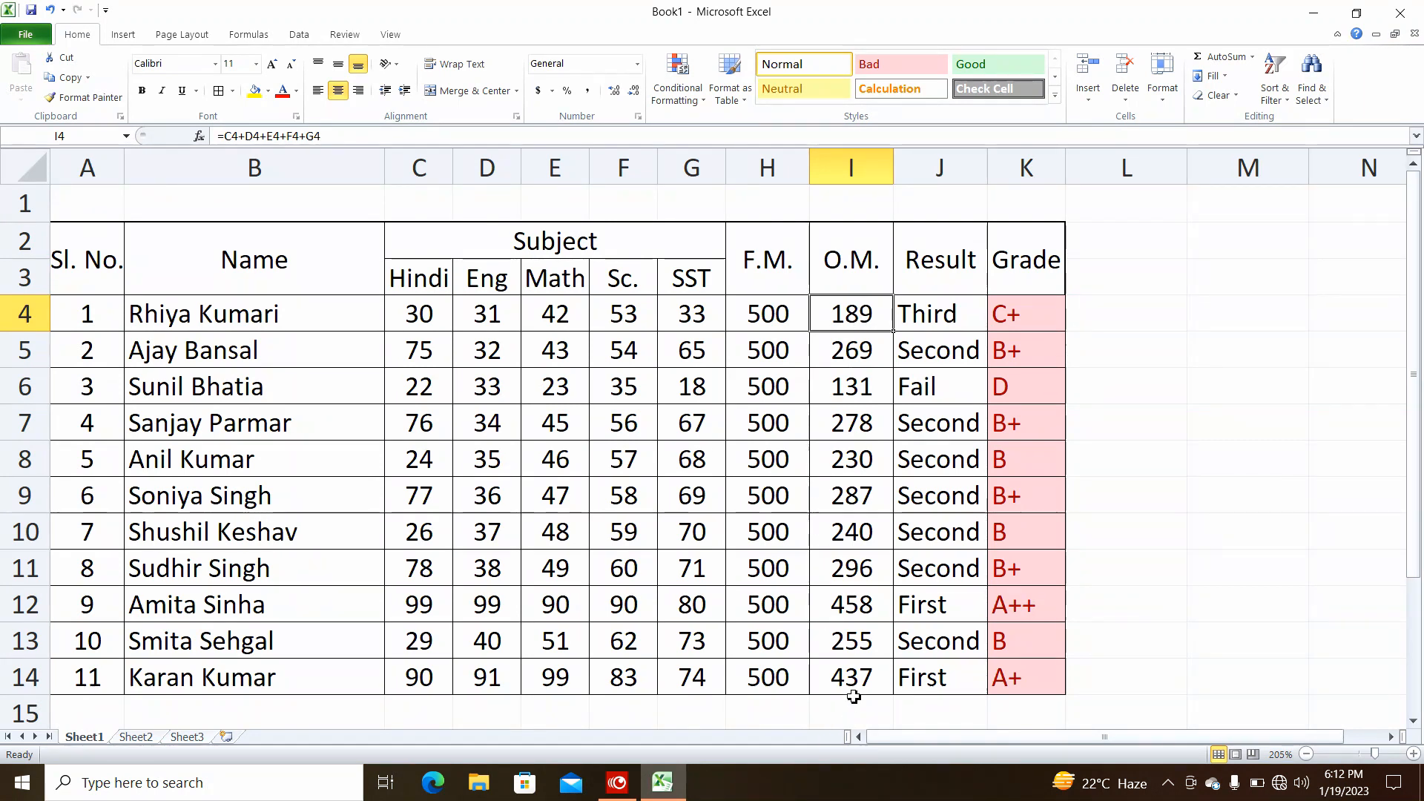
left_click(951, 314)
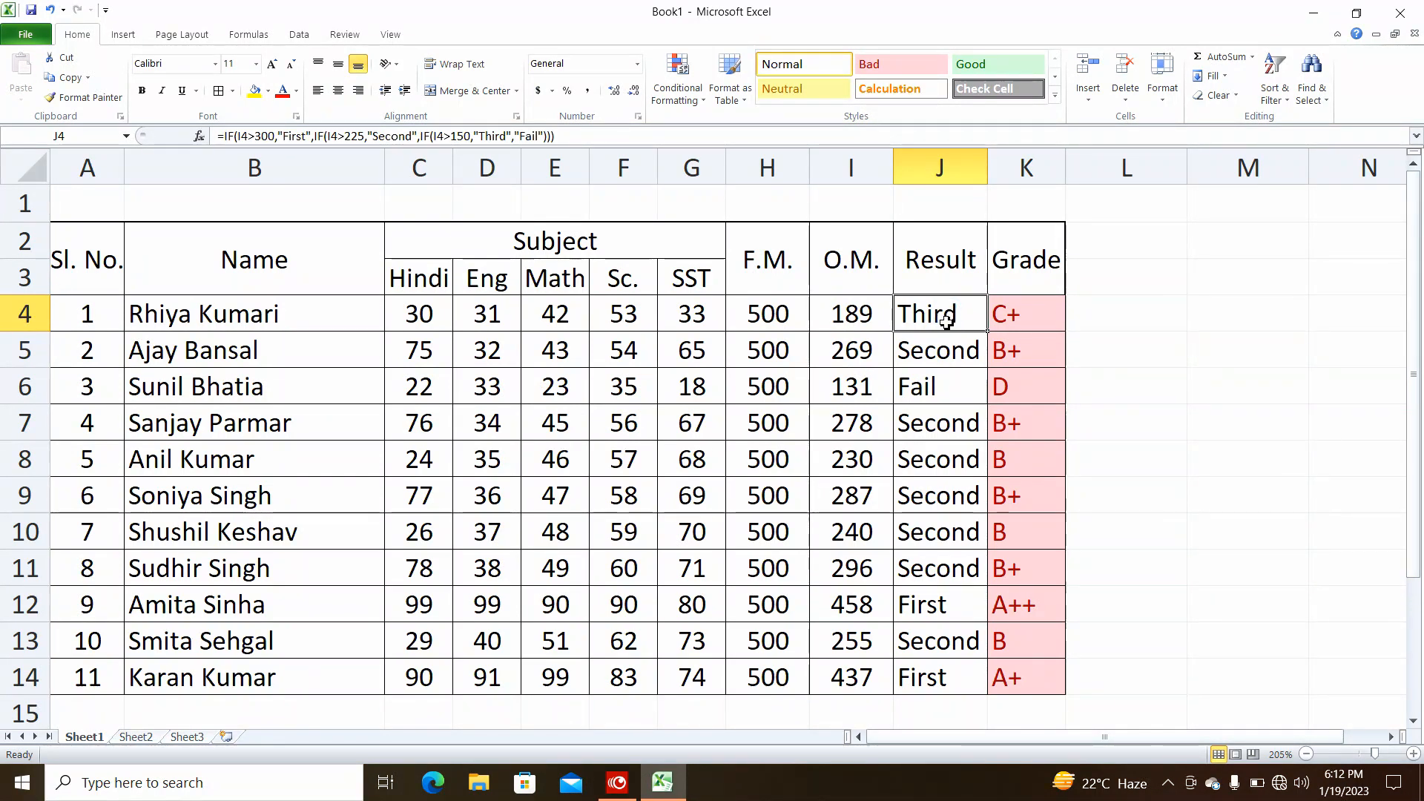
left_click(1017, 307)
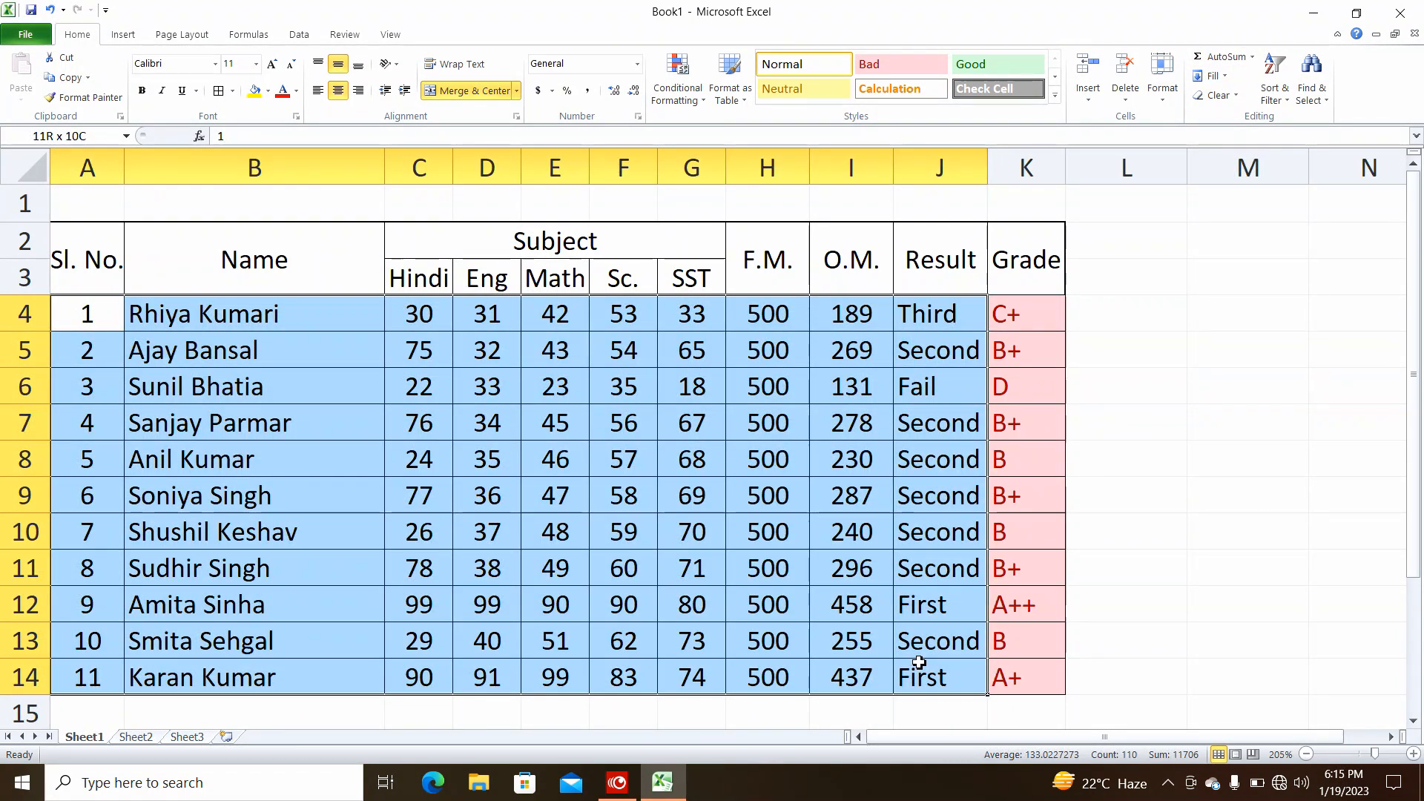
left_click_drag(918, 661, 1004, 661)
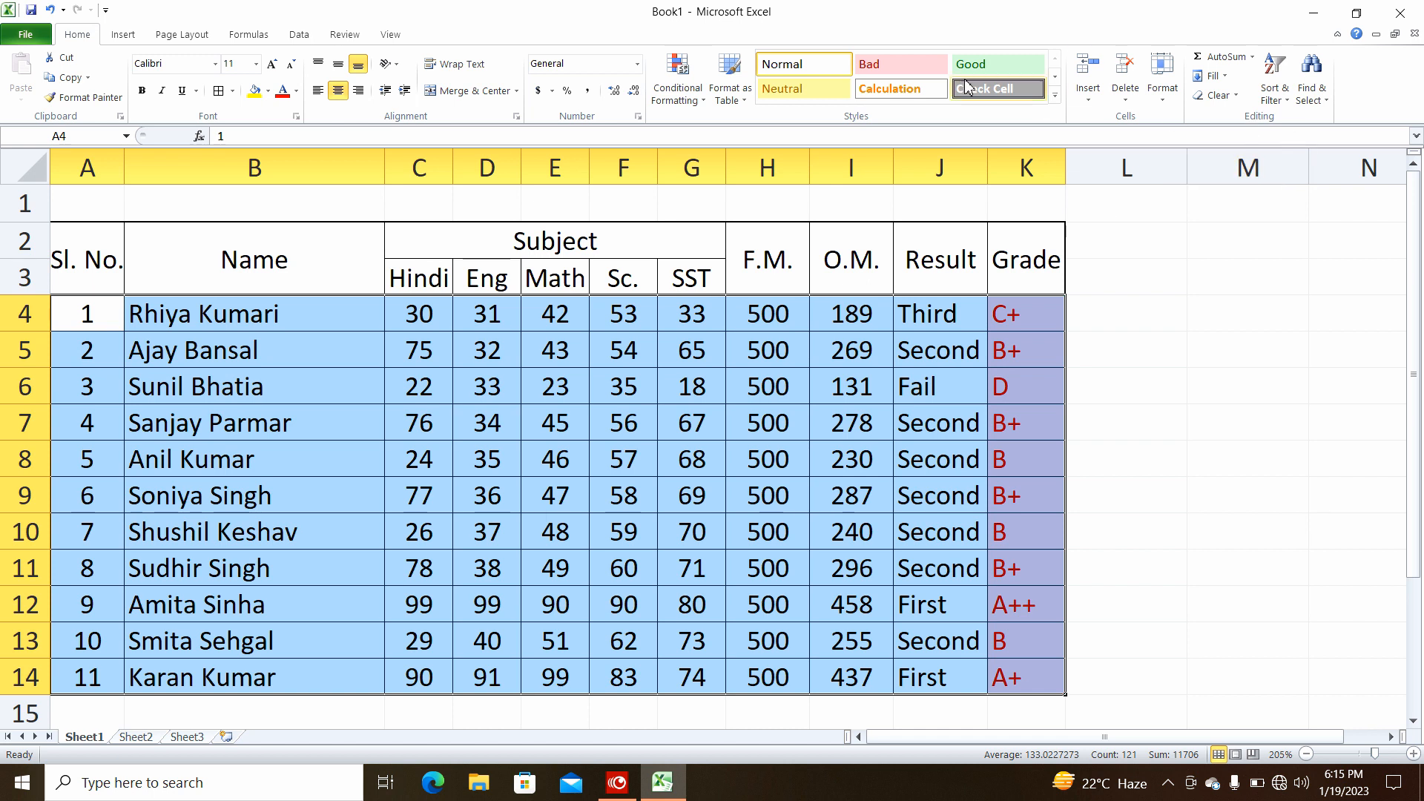
left_click(291, 216)
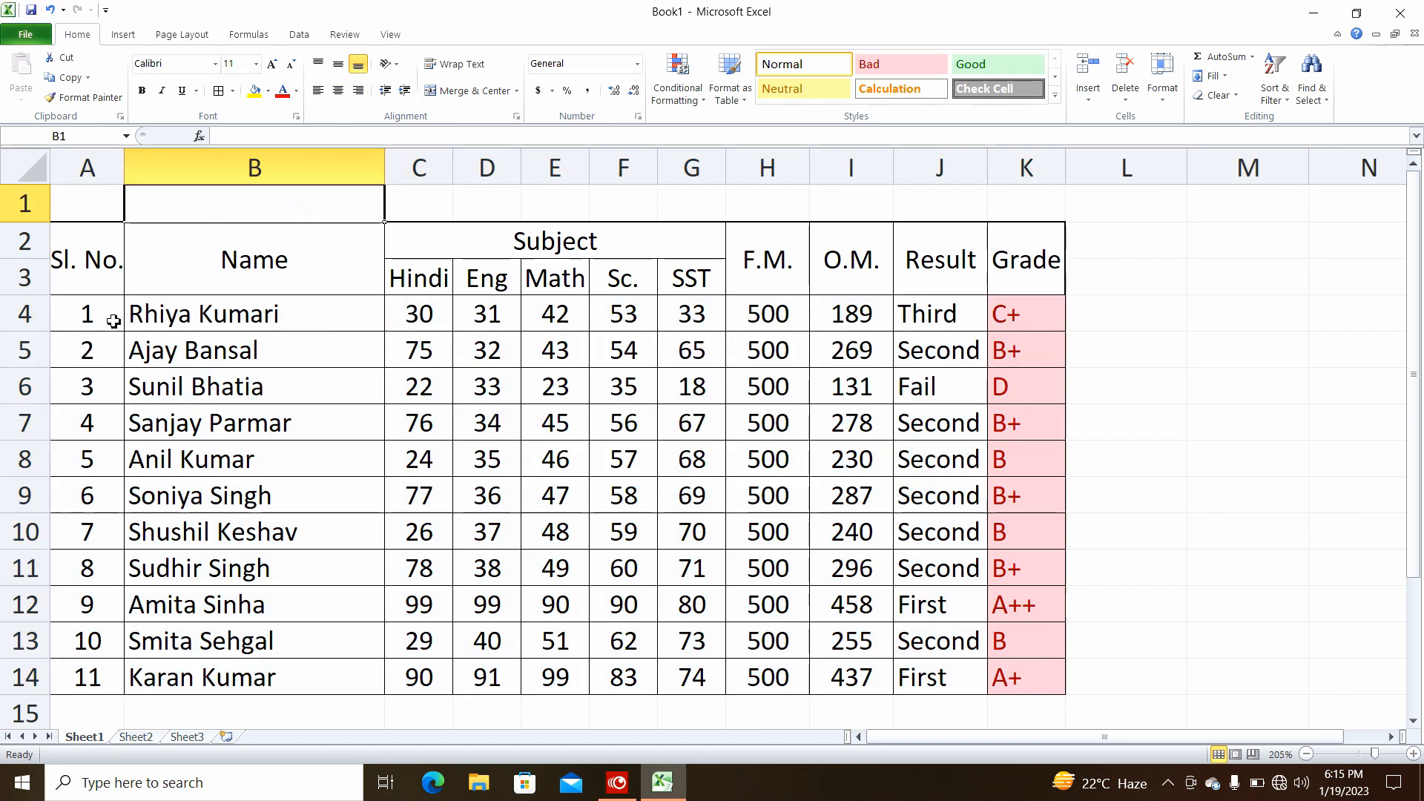
left_click_drag(113, 320, 955, 610)
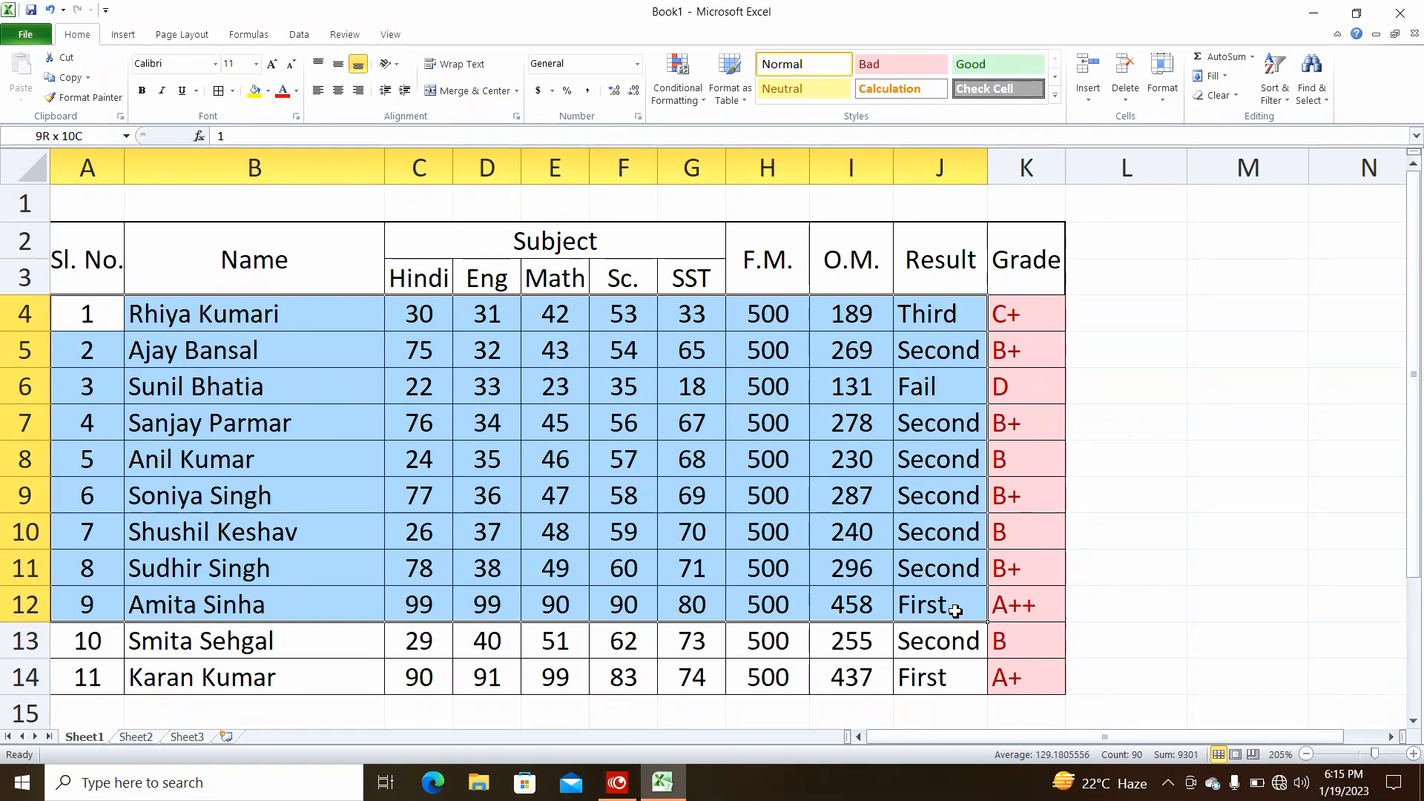
left_click(501, 467)
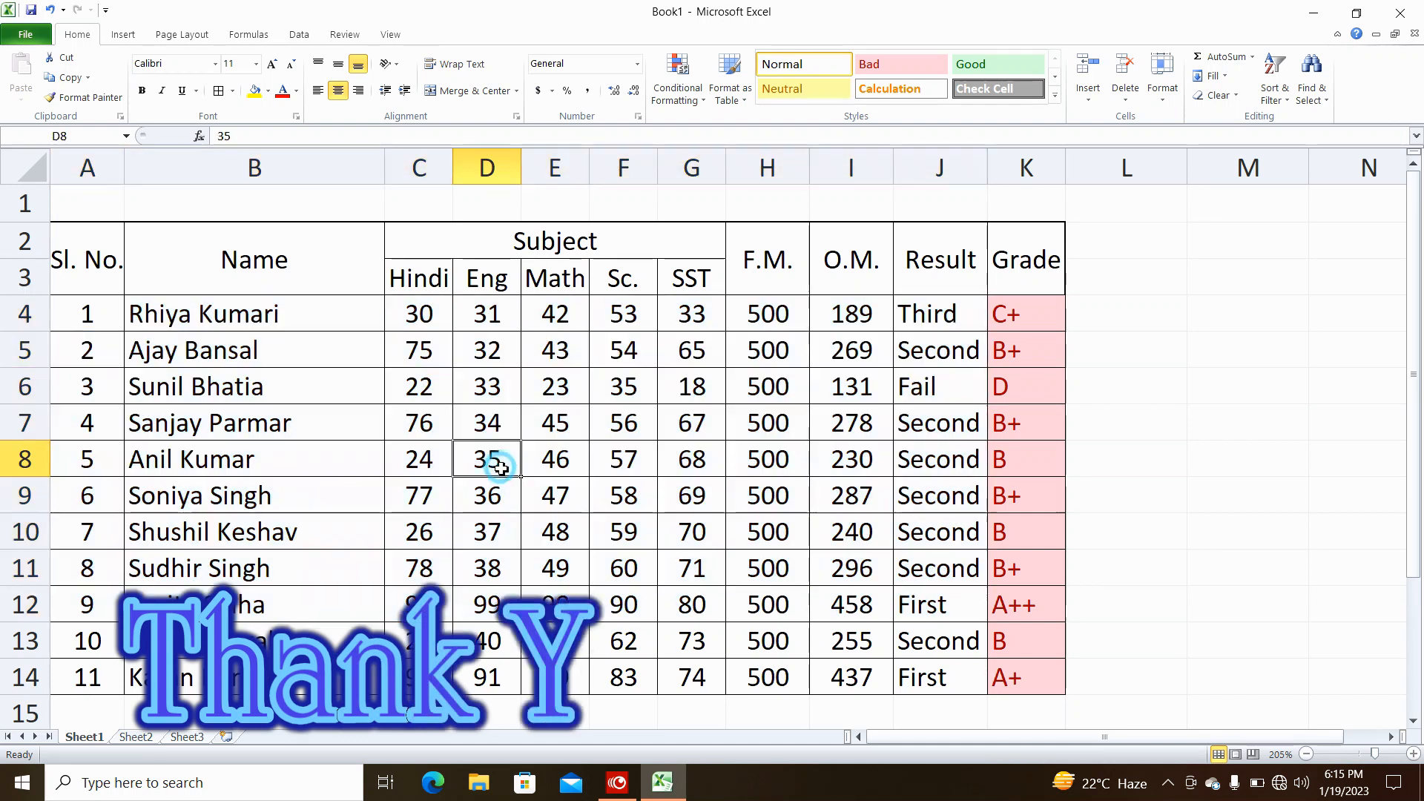
left_click(1170, 470)
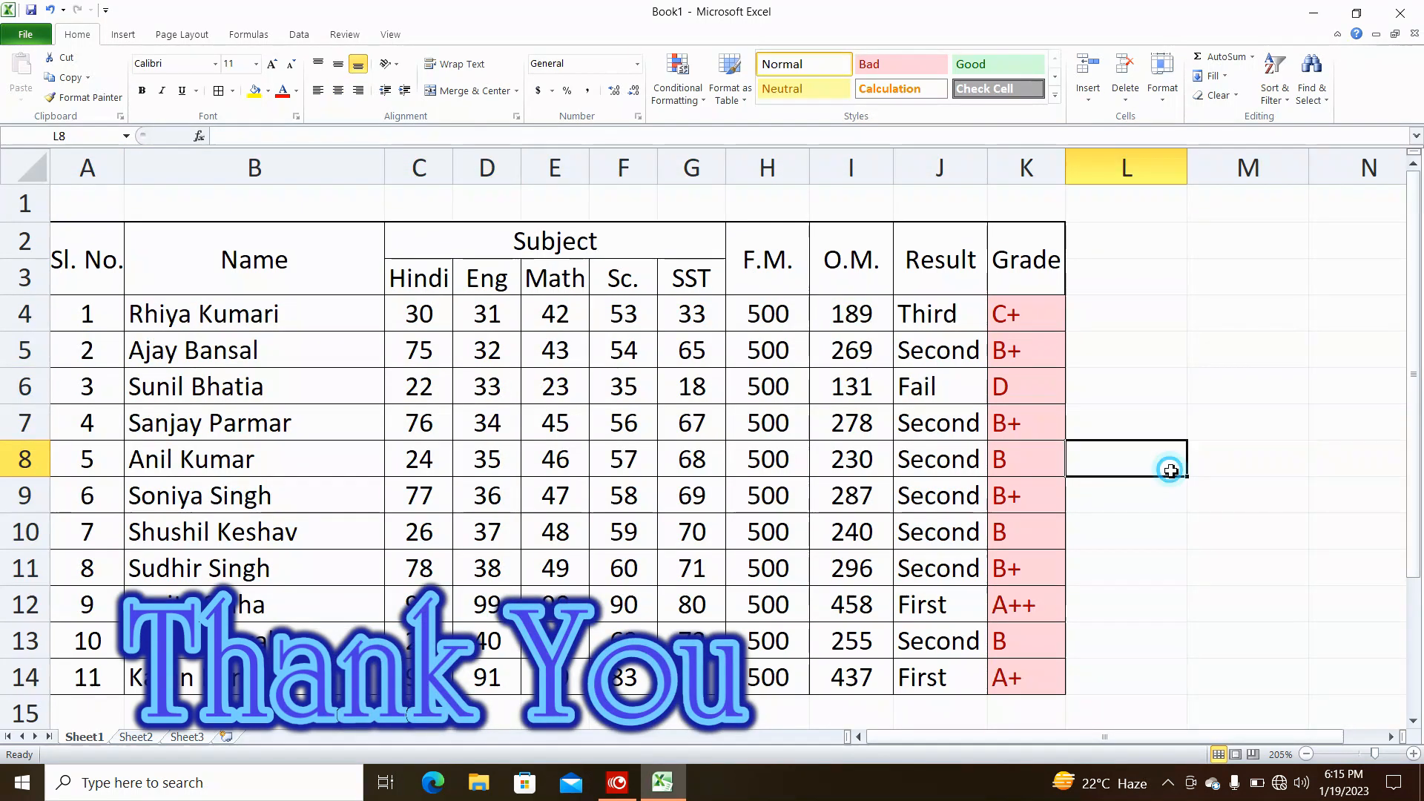